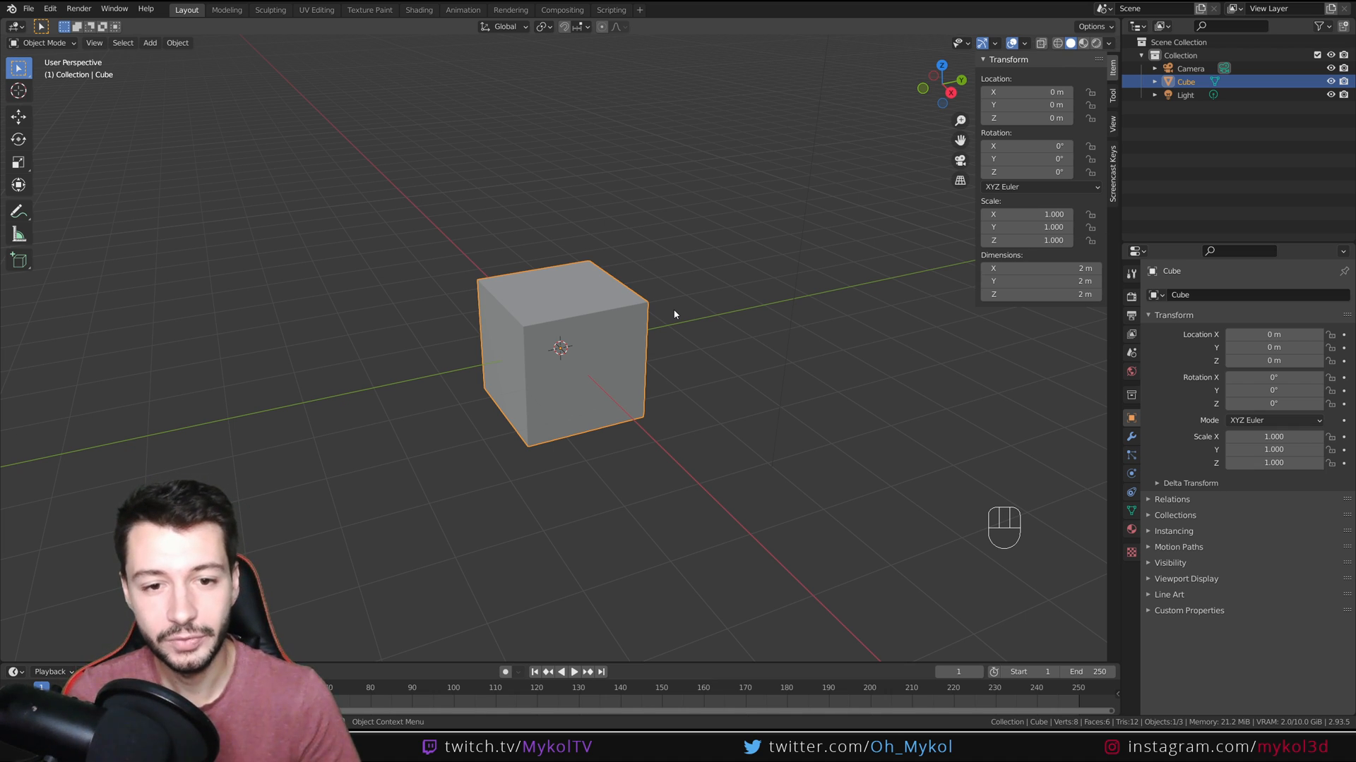
Add a plane mesh at the origin and scale it up uniformly to about 82 m across as a floor.
{"action": "middle_click_drag", "start_coordinate": [672, 311], "coordinate": [723, 342]}
{"action": "key", "text": "shift+a"}
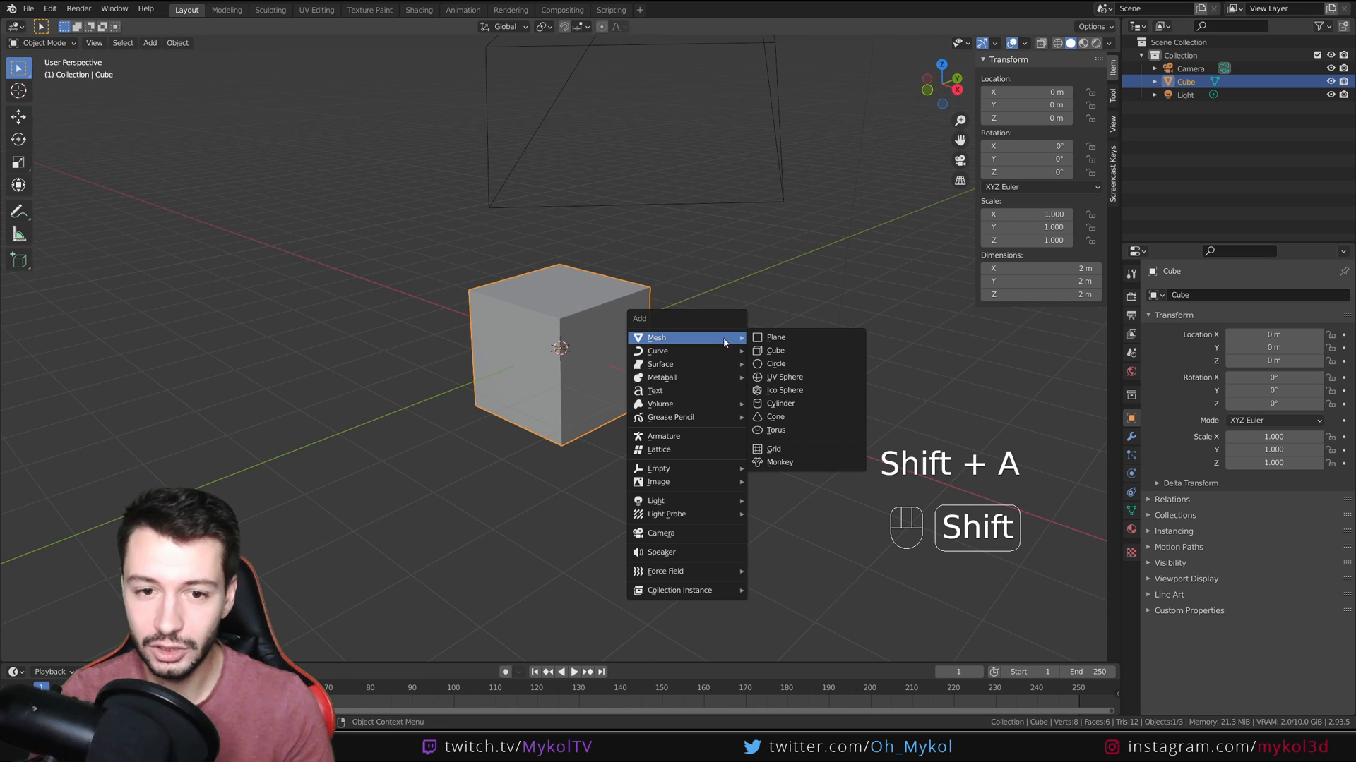
{"action": "left_click", "coordinate": [773, 338]}
{"action": "key", "text": "s"}
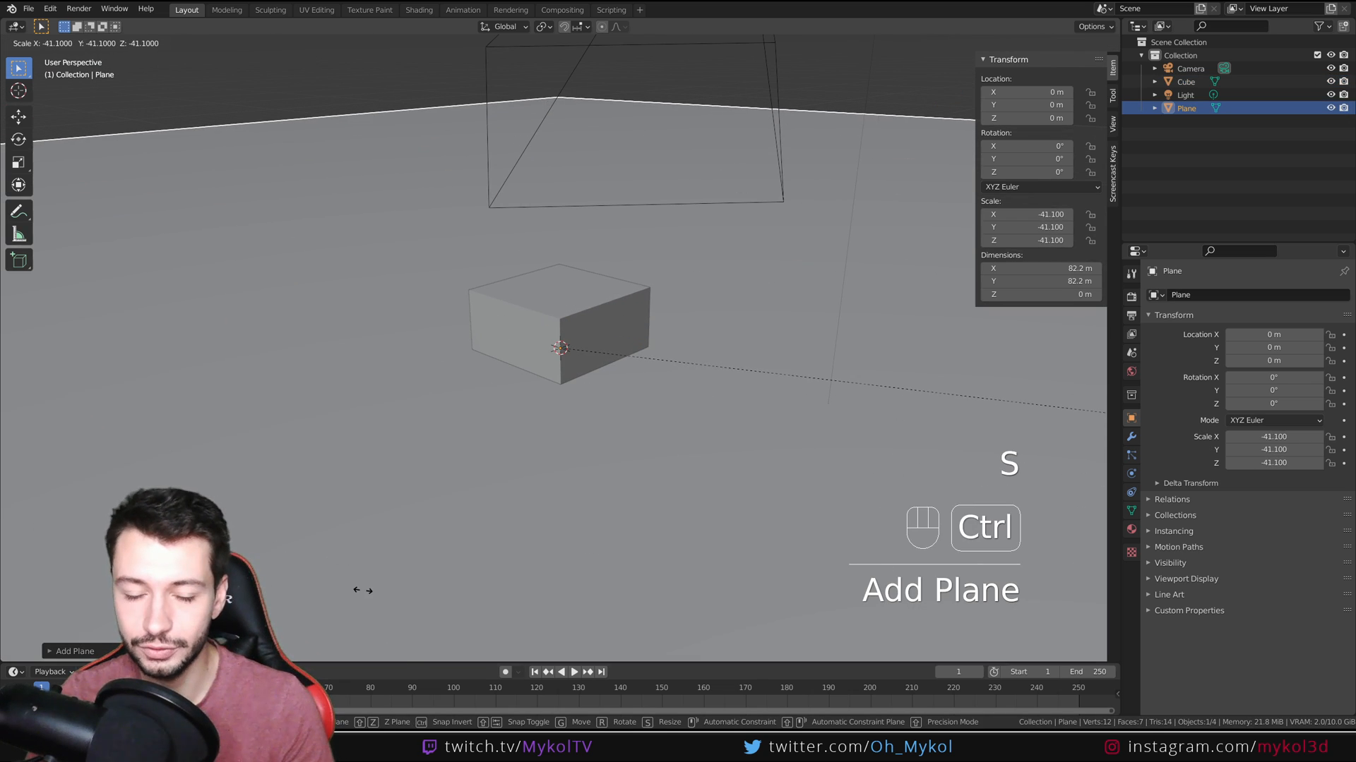
{"action": "left_click", "coordinate": [630, 334]}
Move the cube 1 m up along the Z axis so it rests on the plane.
{"action": "left_click", "coordinate": [604, 320]}
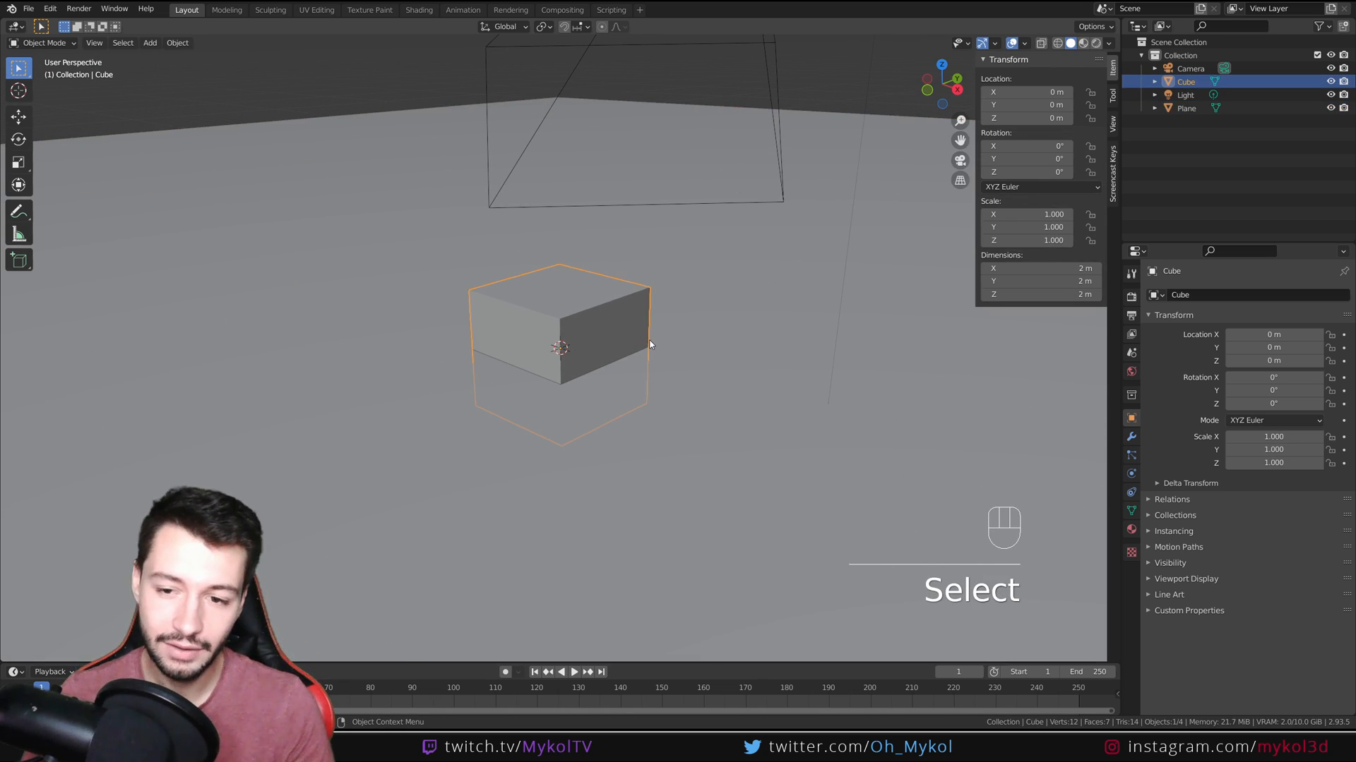
{"action": "key", "text": "g"}
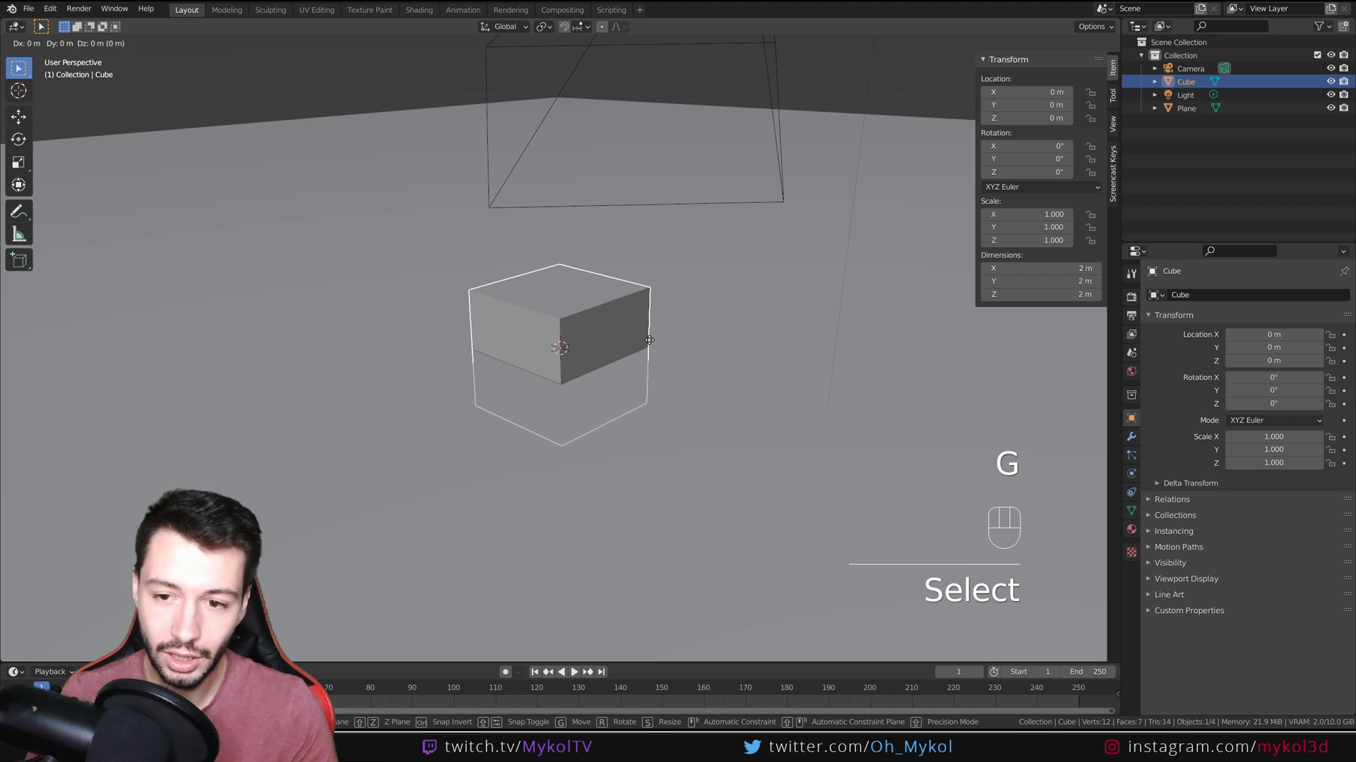
{"action": "key", "text": "z"}
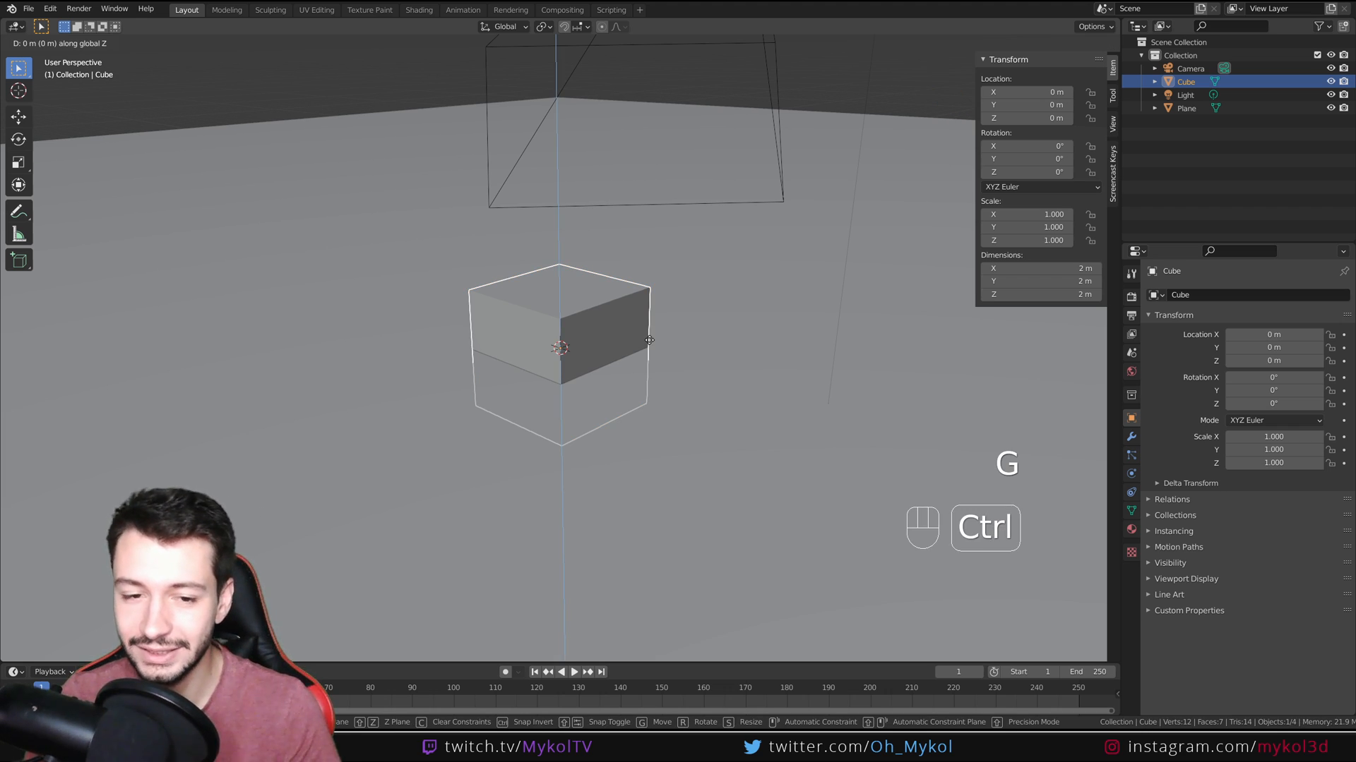
{"action": "left_click", "coordinate": [614, 291], "text": "ctrl"}
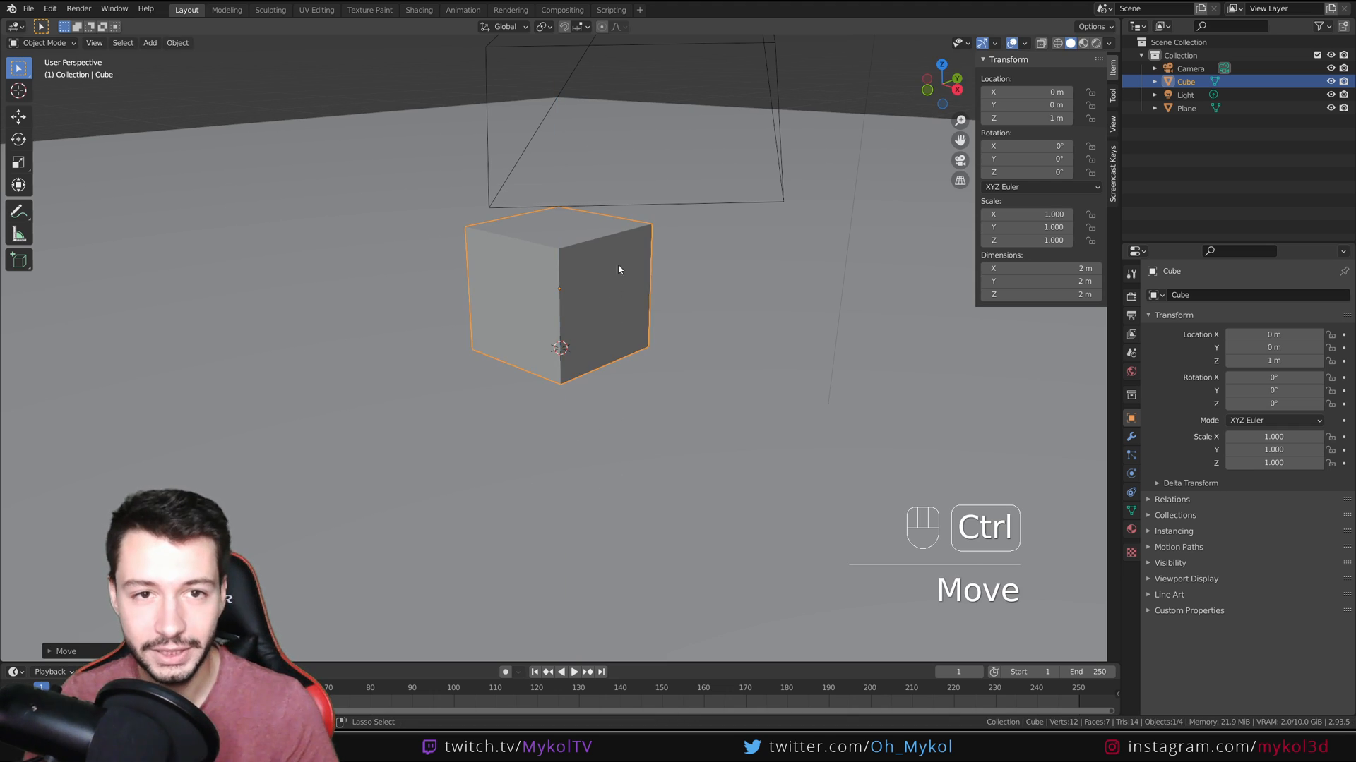
{"action": "mouse_move", "coordinate": [577, 339]}
{"action": "middle_mouse_down"}
{"action": "mouse_move", "coordinate": [530, 339]}
{"action": "mouse_move", "coordinate": [475, 296]}
{"action": "mouse_move", "coordinate": [563, 299]}
{"action": "mouse_move", "coordinate": [562, 342]}
{"action": "middle_mouse_up"}
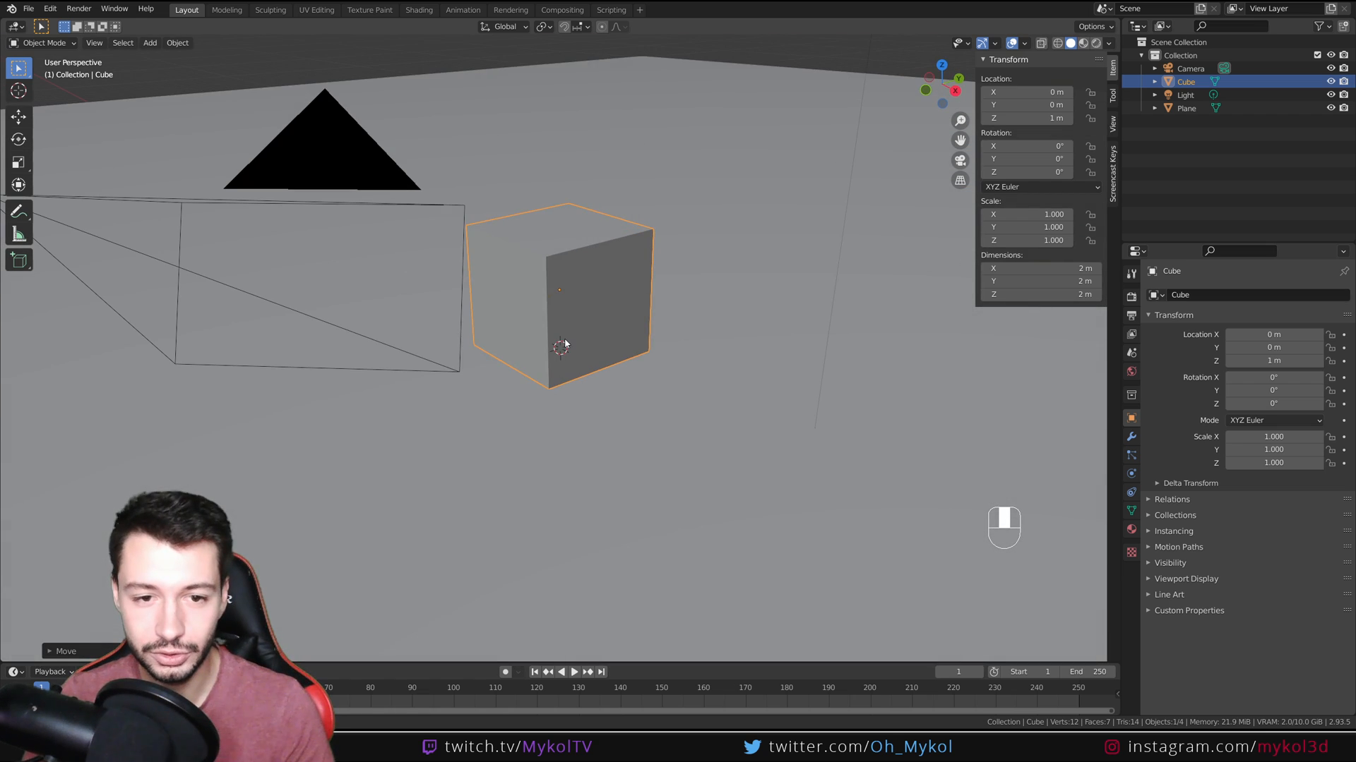
Set the render engine to Cycles with GPU Compute as the device, and enable adaptive sampling.
{"action": "left_click", "coordinate": [1129, 299]}
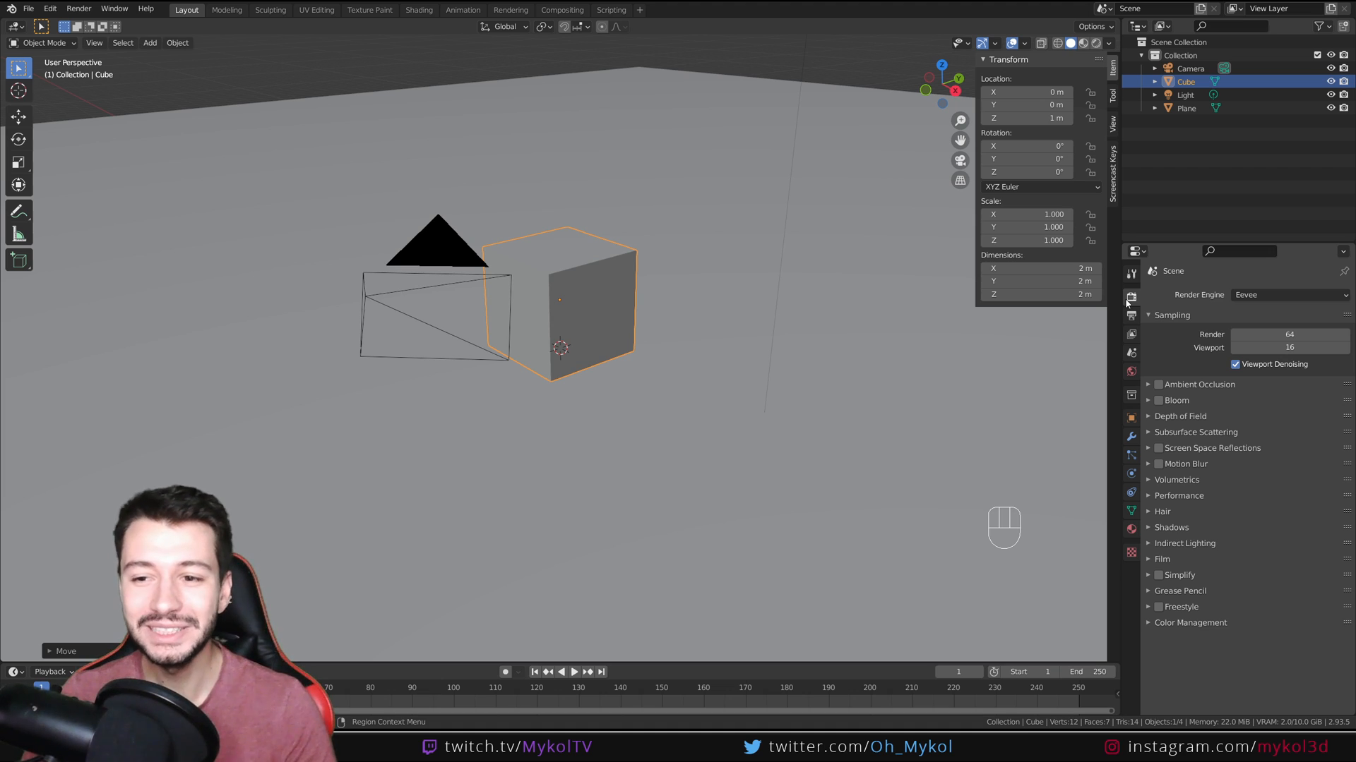
{"action": "left_click", "coordinate": [1263, 295]}
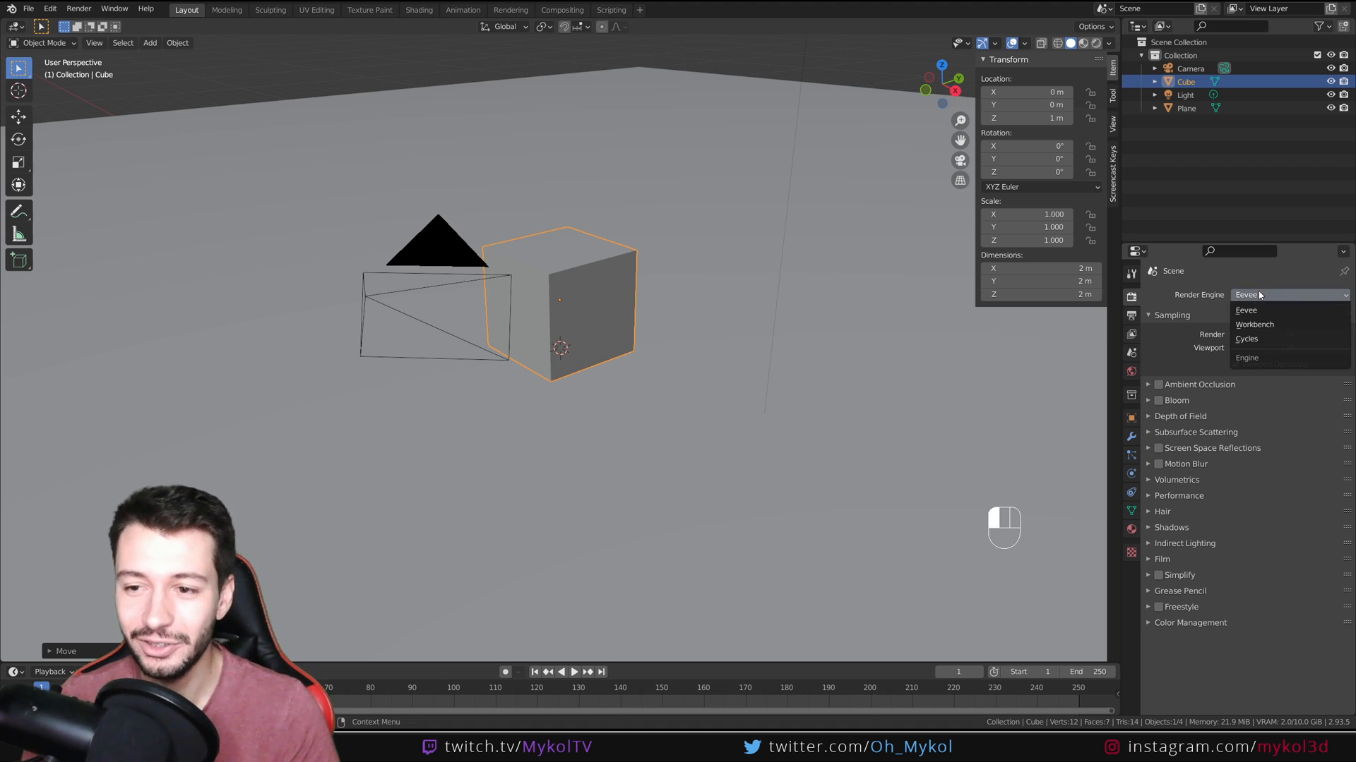
{"action": "left_click", "coordinate": [1254, 331]}
{"action": "left_click", "coordinate": [1255, 329]}
{"action": "left_click", "coordinate": [1255, 353]}
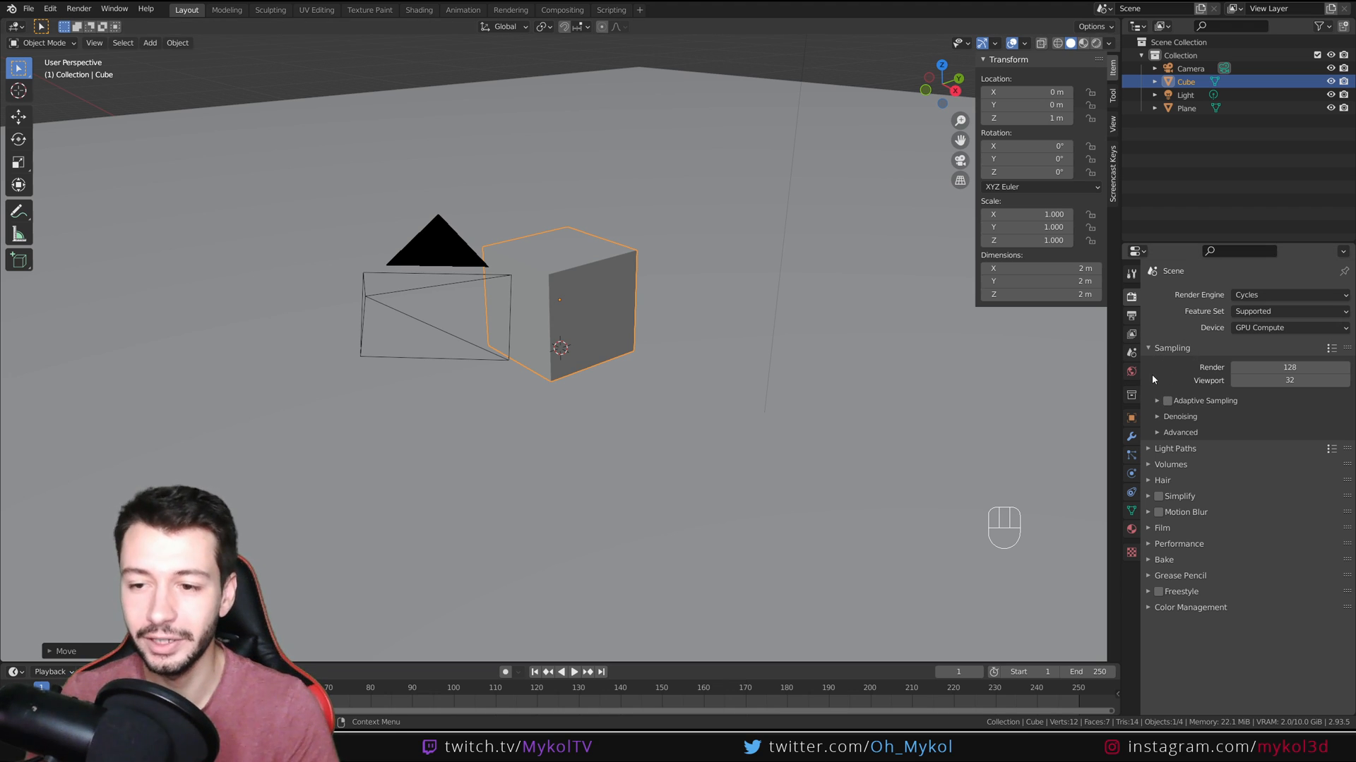
{"action": "left_click", "coordinate": [1167, 401]}
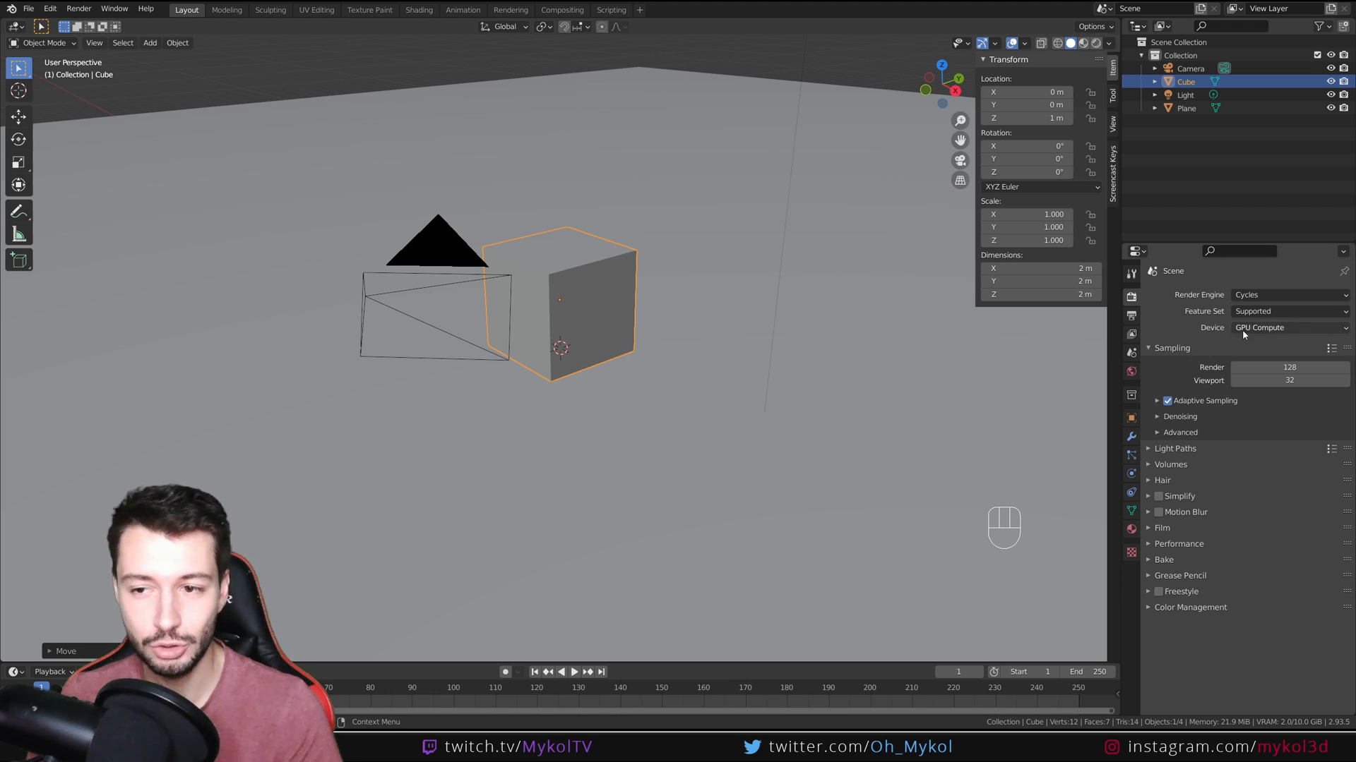
Set the render tile size to 256 px in both X and Y in the performance settings.
{"action": "left_click", "coordinate": [1148, 548]}
{"action": "left_click", "coordinate": [1301, 630]}
{"action": "type", "text": "256"}
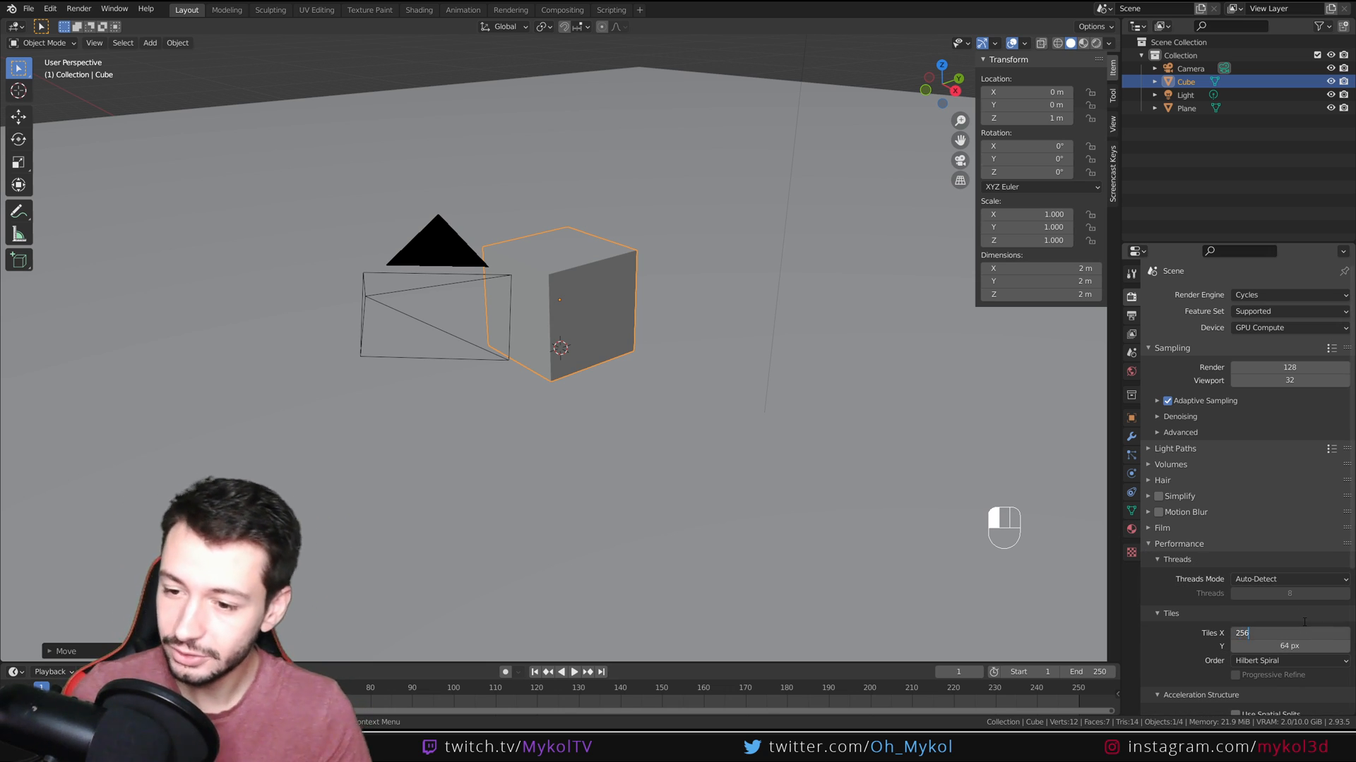
{"action": "key", "text": "Tab"}
{"action": "type", "text": "256"}
{"action": "key", "text": "Return"}
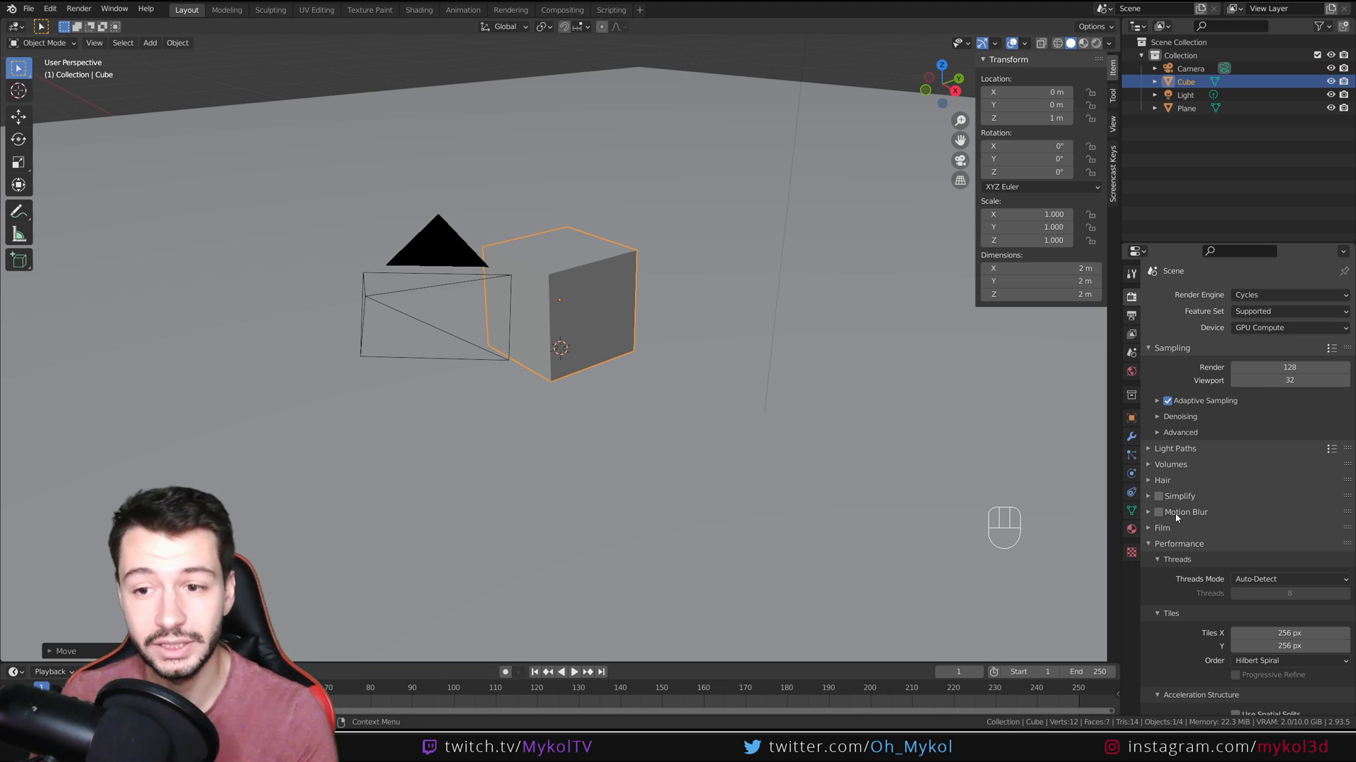
{"action": "left_click", "coordinate": [1148, 544]}
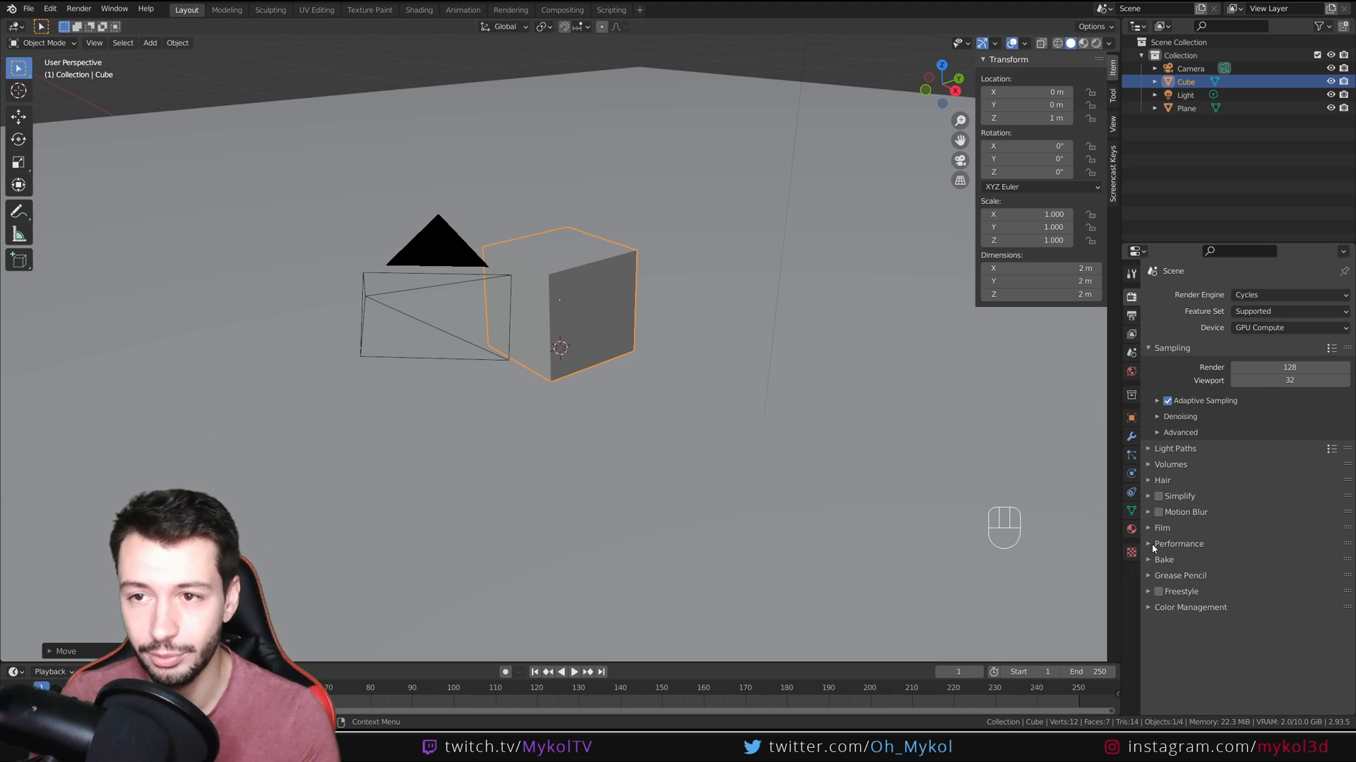
Render a test image of the cube on the plane and close the render window.
{"action": "scroll", "coordinate": [616, 393], "scroll_direction": "up", "scroll_amount": 2}
{"action": "middle_click_drag", "start_coordinate": [617, 394], "coordinate": [639, 388]}
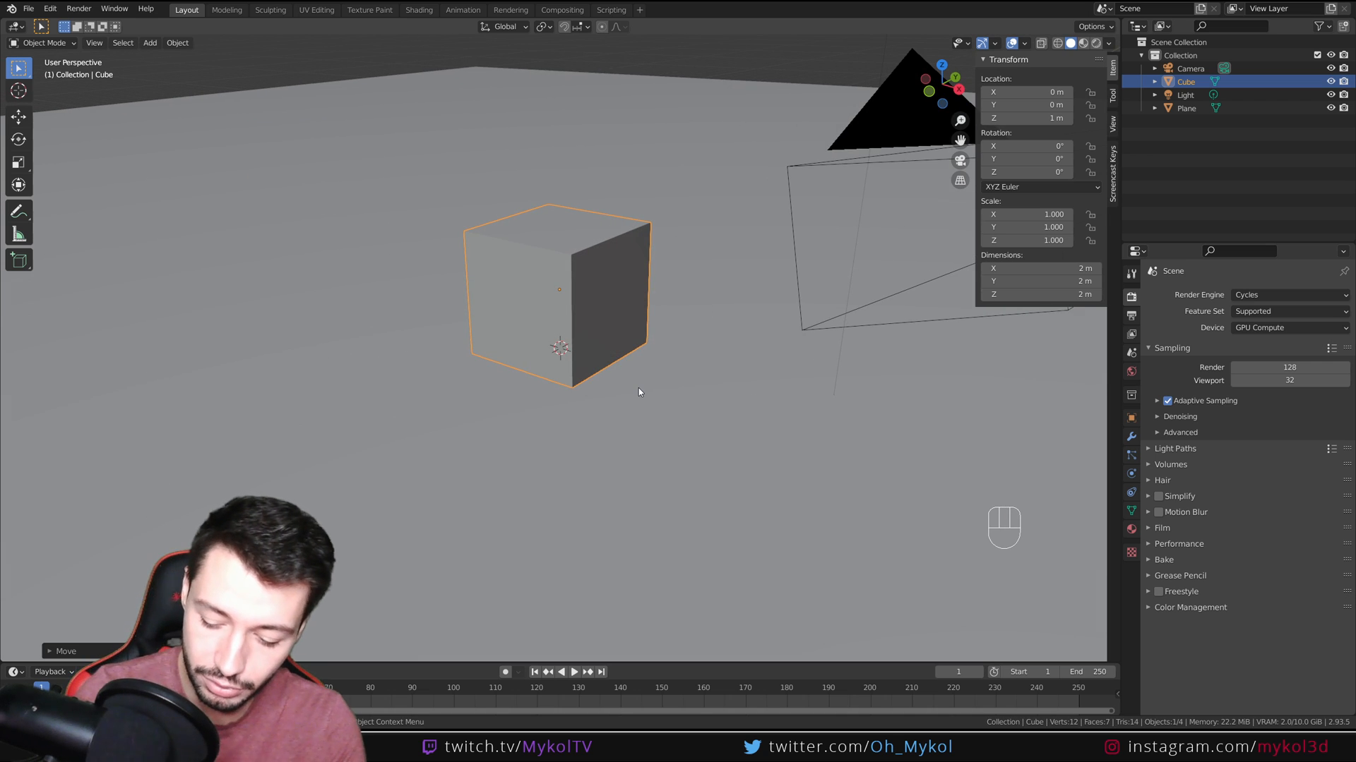
{"action": "key", "text": "F12"}
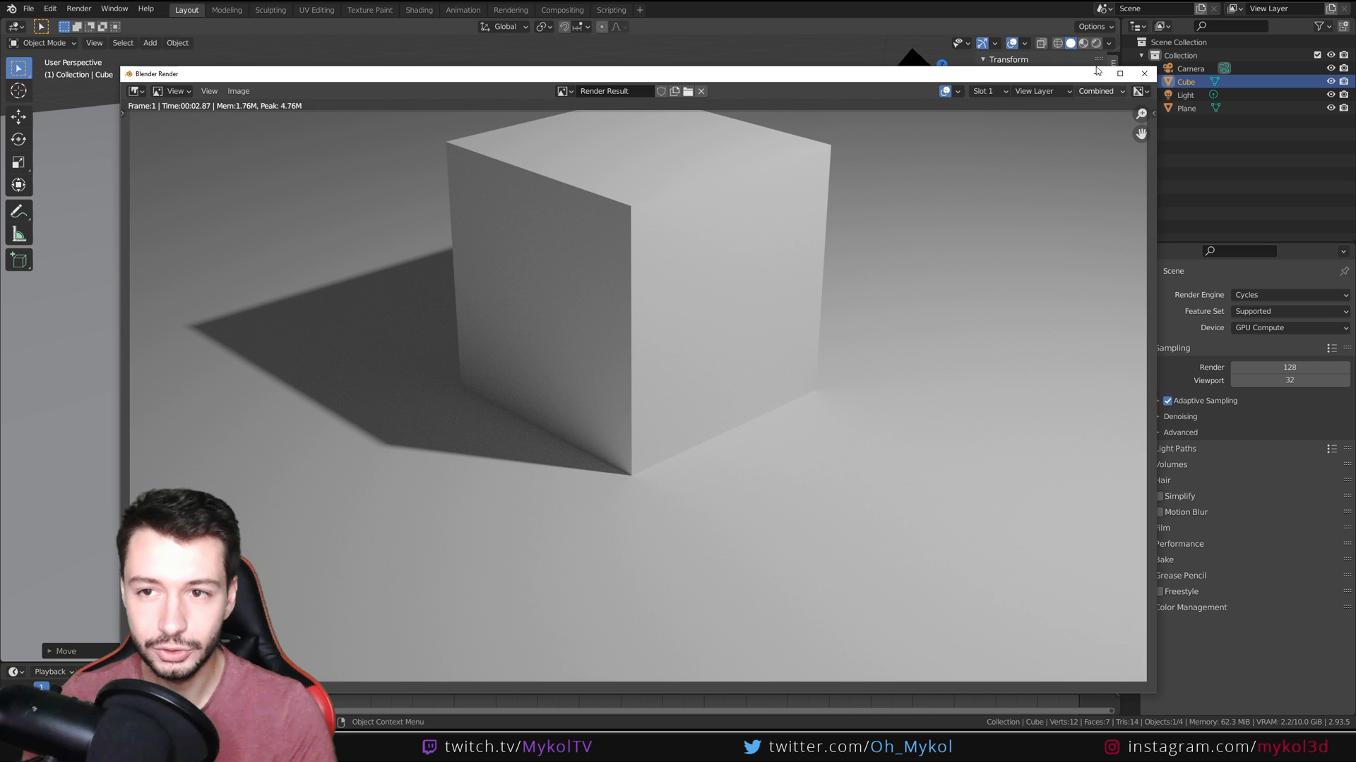
{"action": "left_click", "coordinate": [1144, 74]}
Look through the camera and move it upward so the whole cube sits inside the frame.
{"action": "key", "text": "KP_0"}
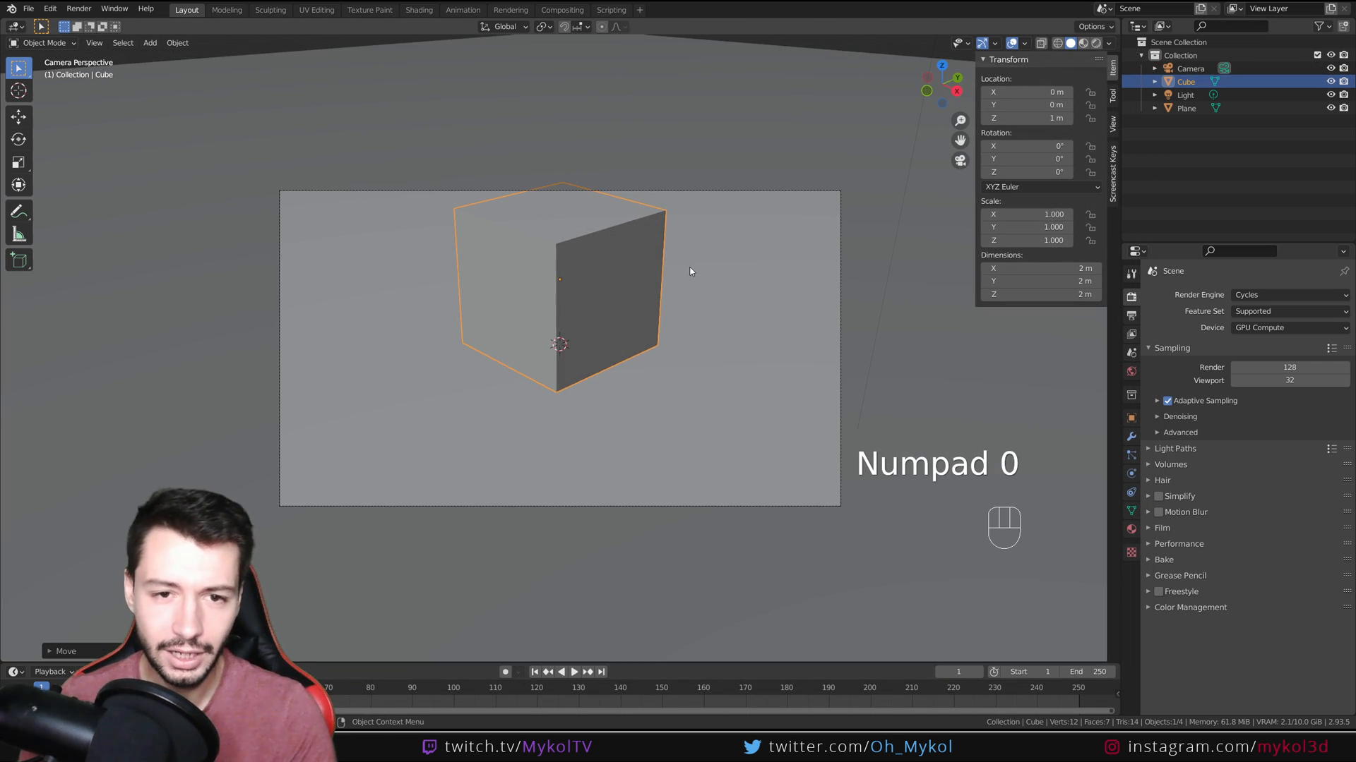
{"action": "left_click", "coordinate": [756, 190]}
{"action": "key", "text": "g"}
{"action": "left_click", "coordinate": [703, 219]}
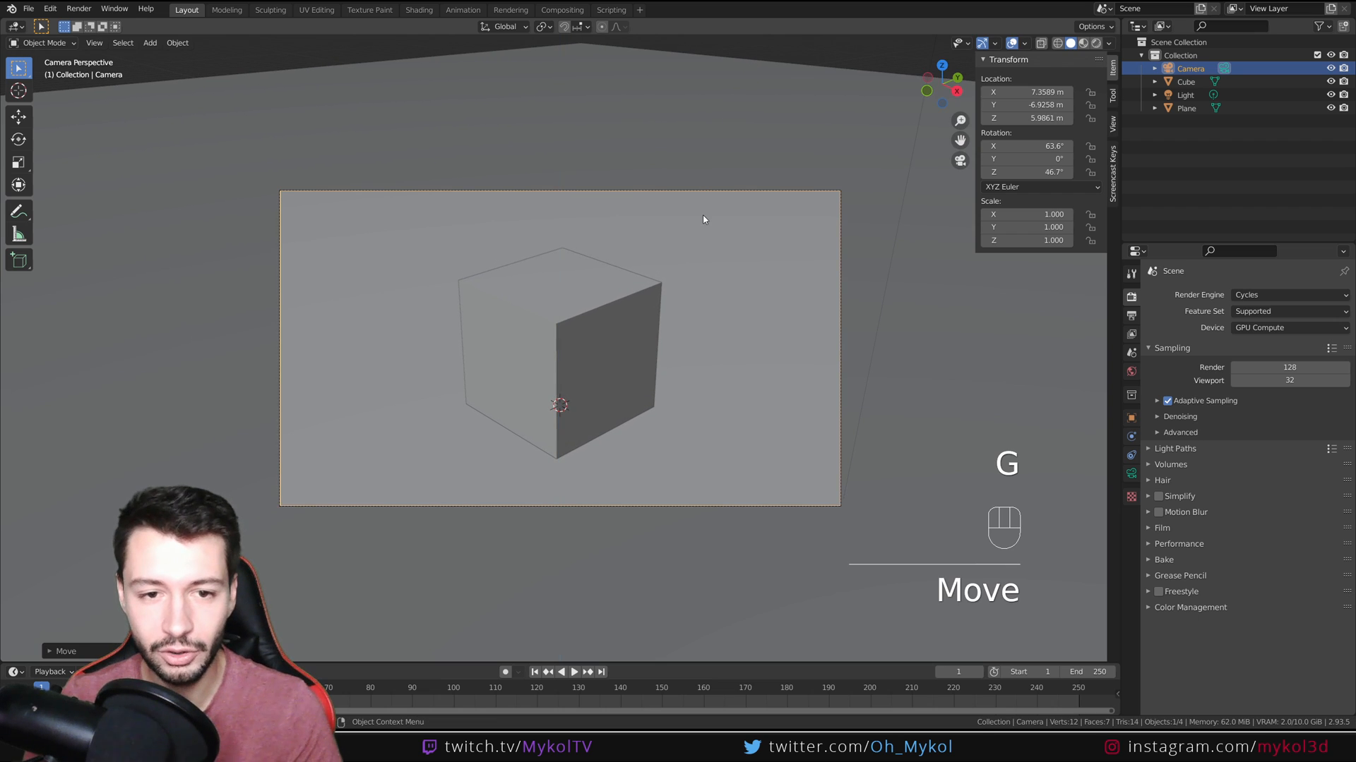
Render the scene into Slot 1 and again into Slot 8, return the display to Slot 1, and close the render.
{"action": "key", "text": "F12"}
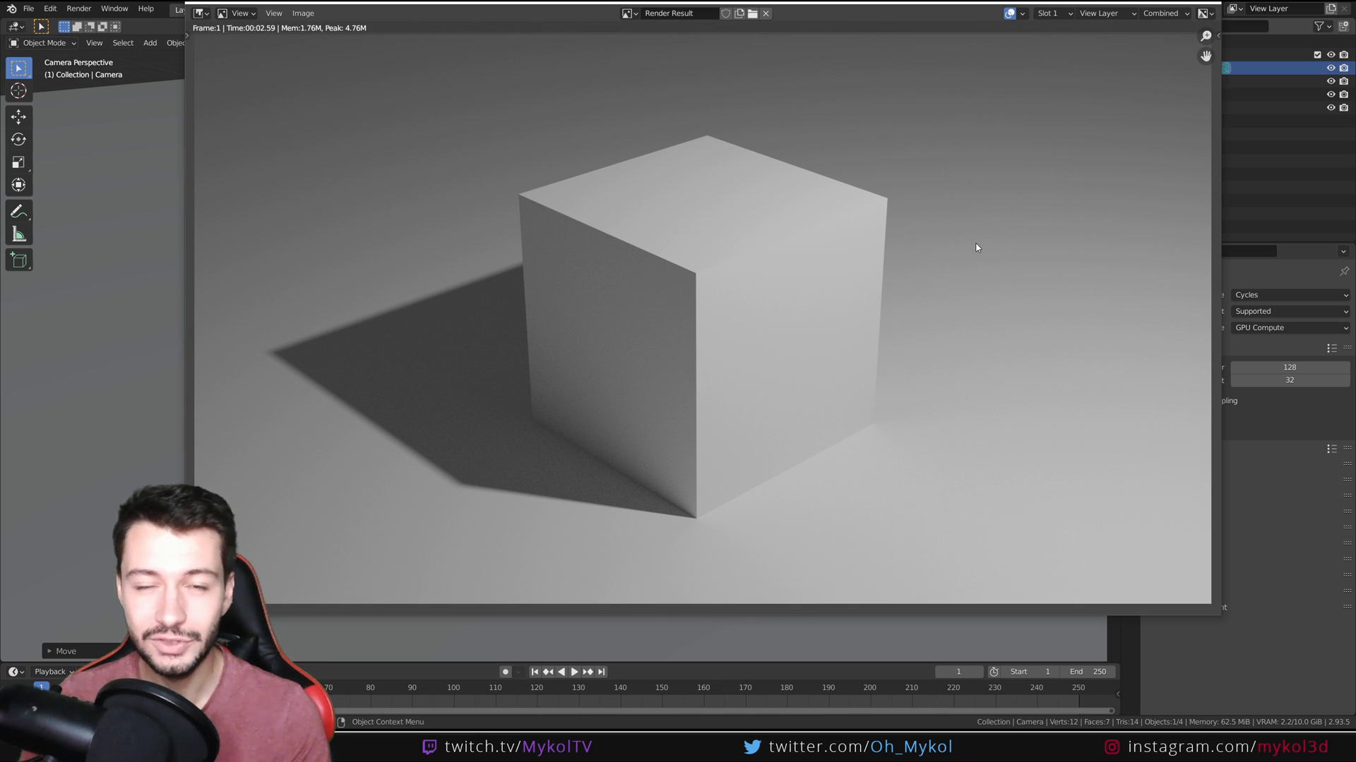
{"action": "left_click", "coordinate": [1052, 13]}
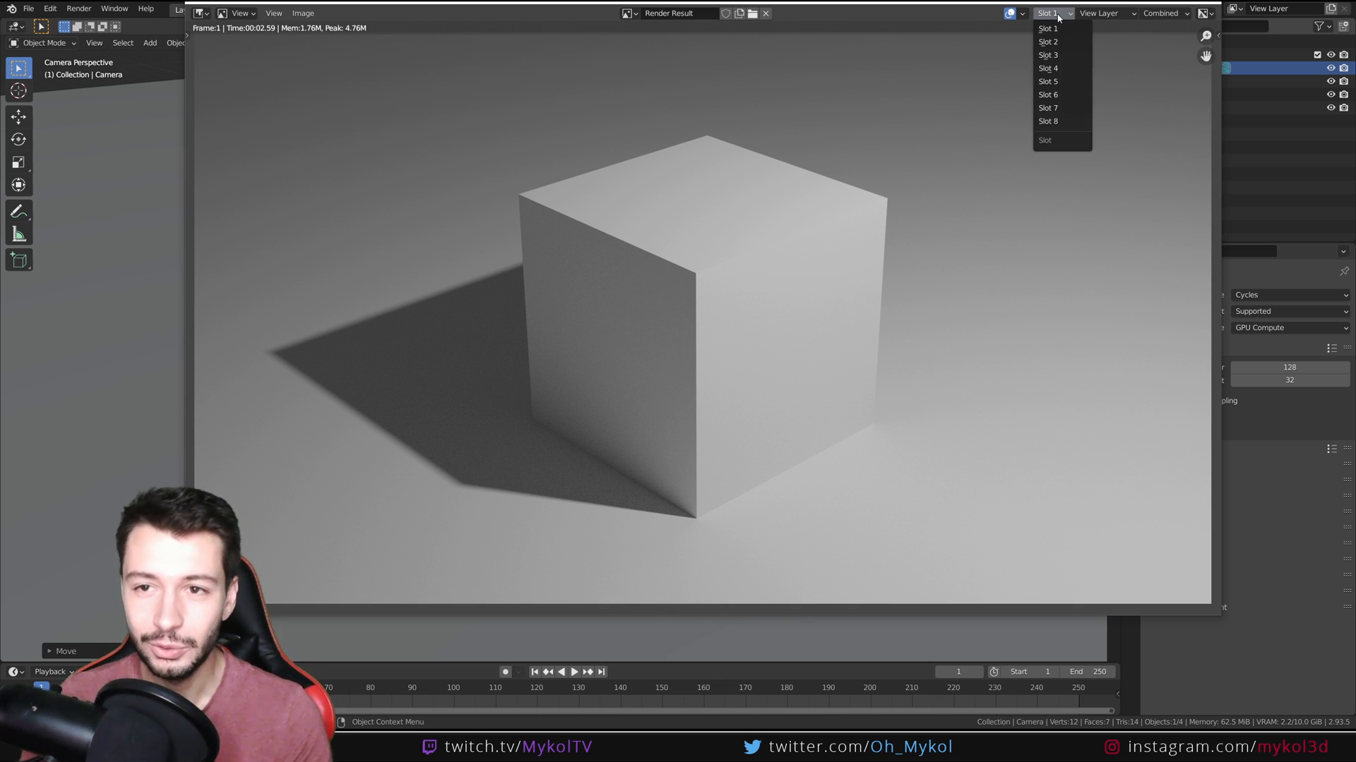
{"action": "left_click", "coordinate": [1059, 127]}
{"action": "key", "text": "F12"}
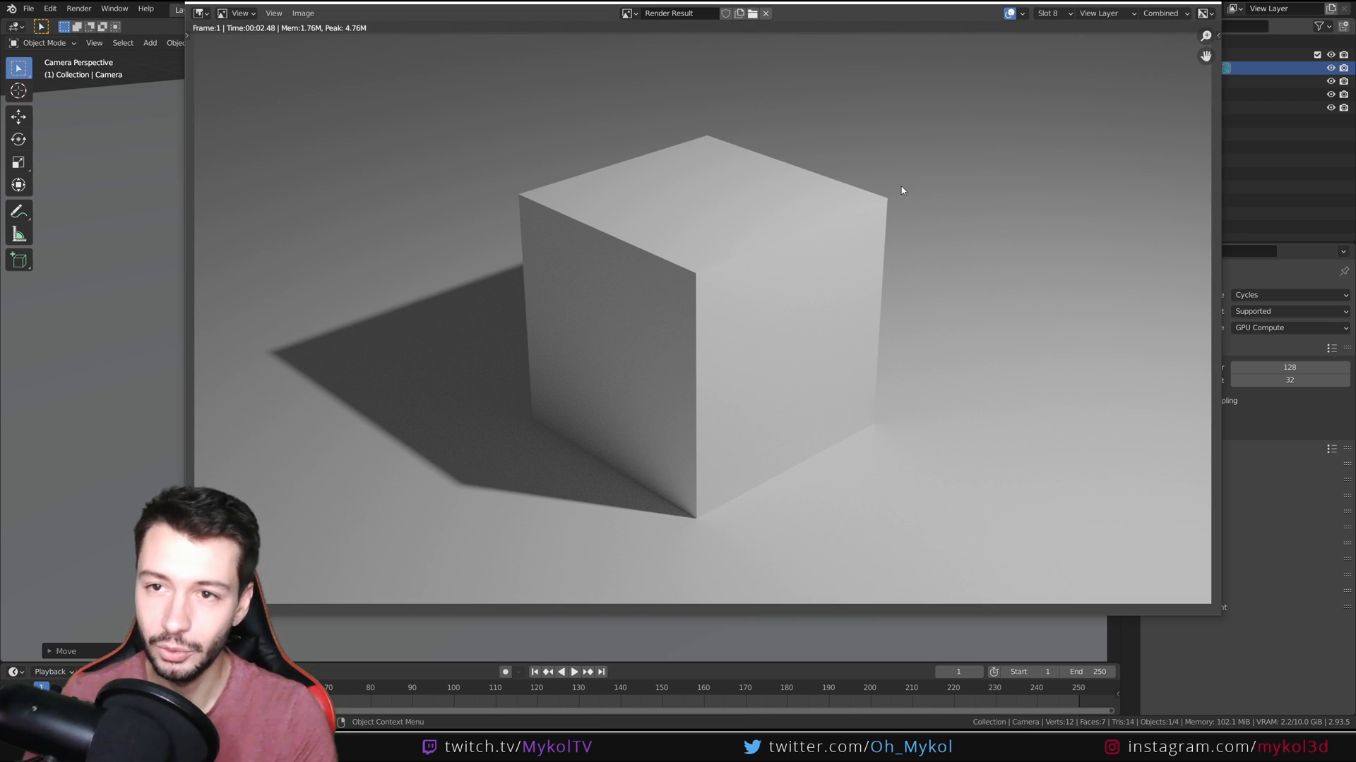
{"action": "left_click", "coordinate": [1057, 13]}
{"action": "left_click", "coordinate": [1055, 29]}
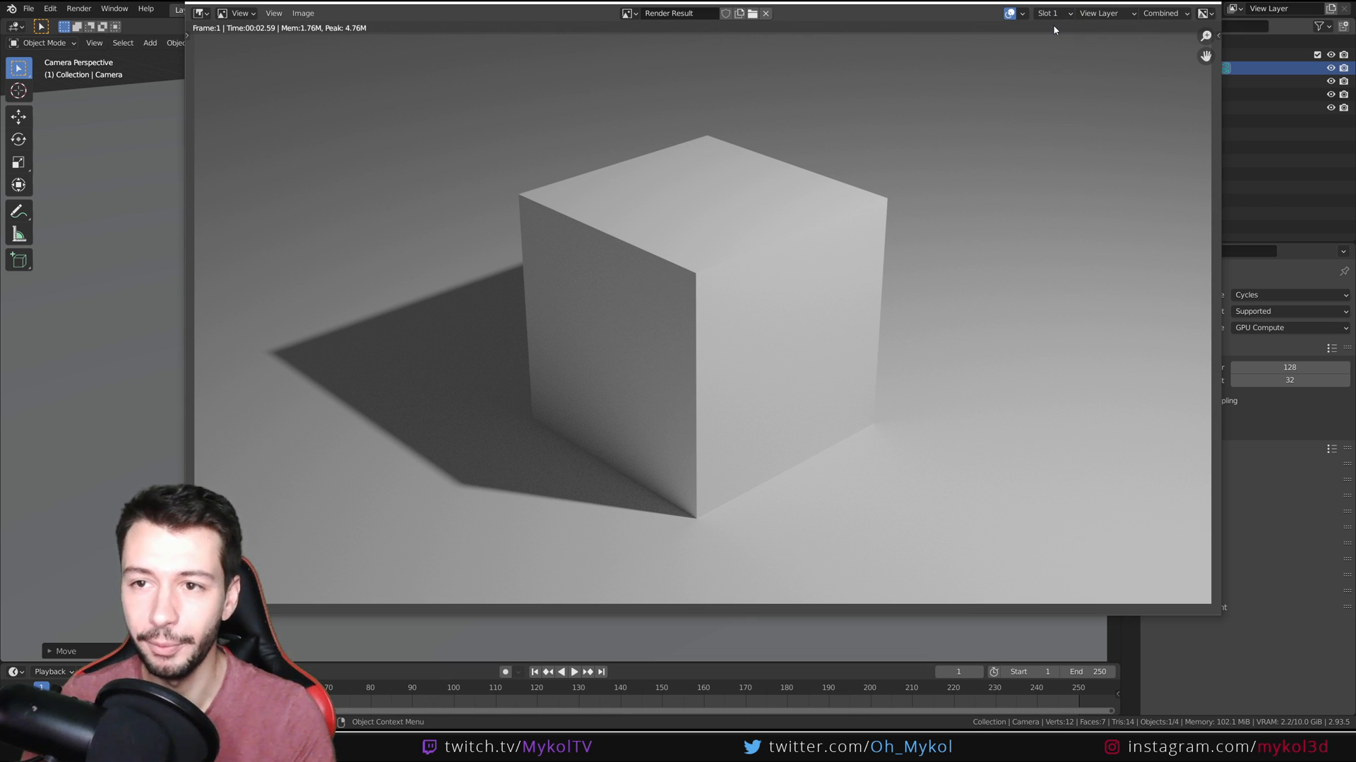
{"action": "key", "text": "Escape"}
Deselect everything and rename the current view layer to LAYER_Cube.
{"action": "left_click", "coordinate": [1229, 156]}
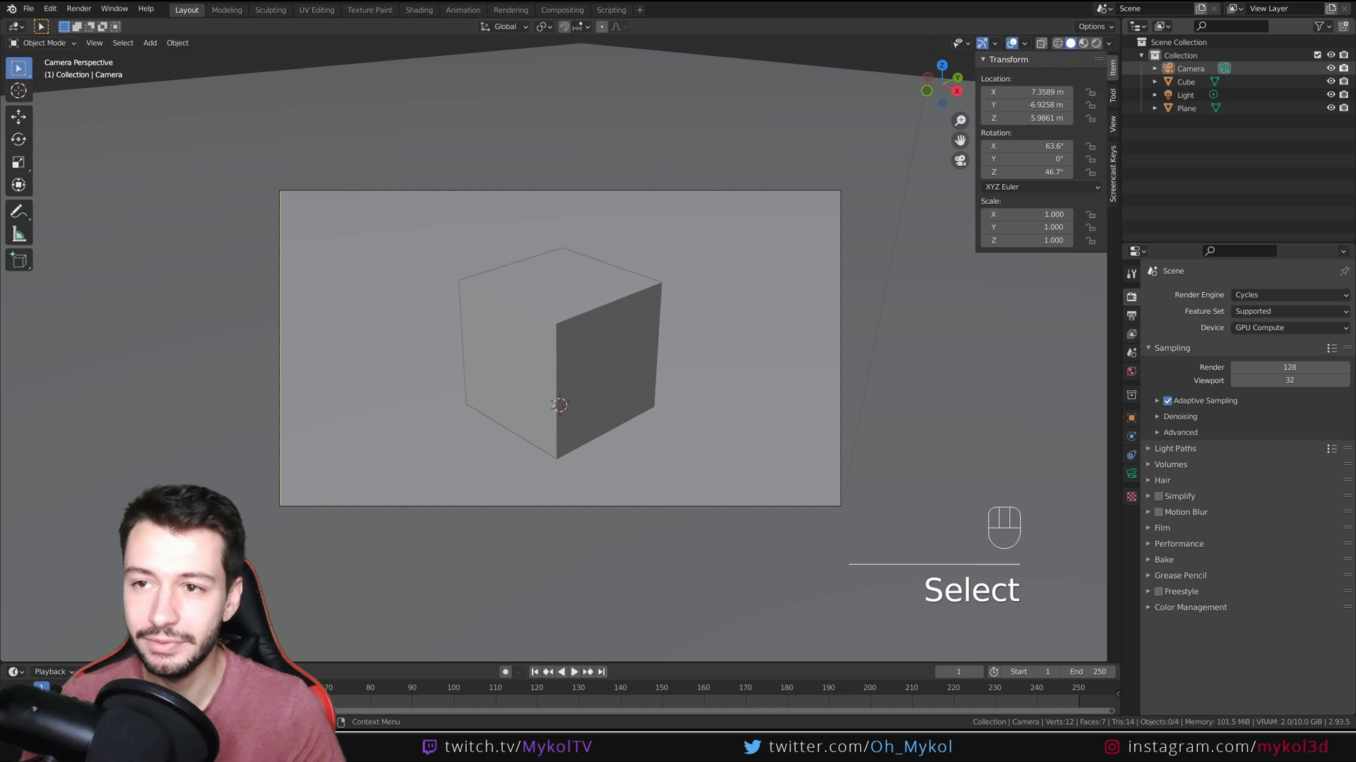
{"action": "left_click", "coordinate": [1294, 8]}
{"action": "type", "text": "LAYER"}
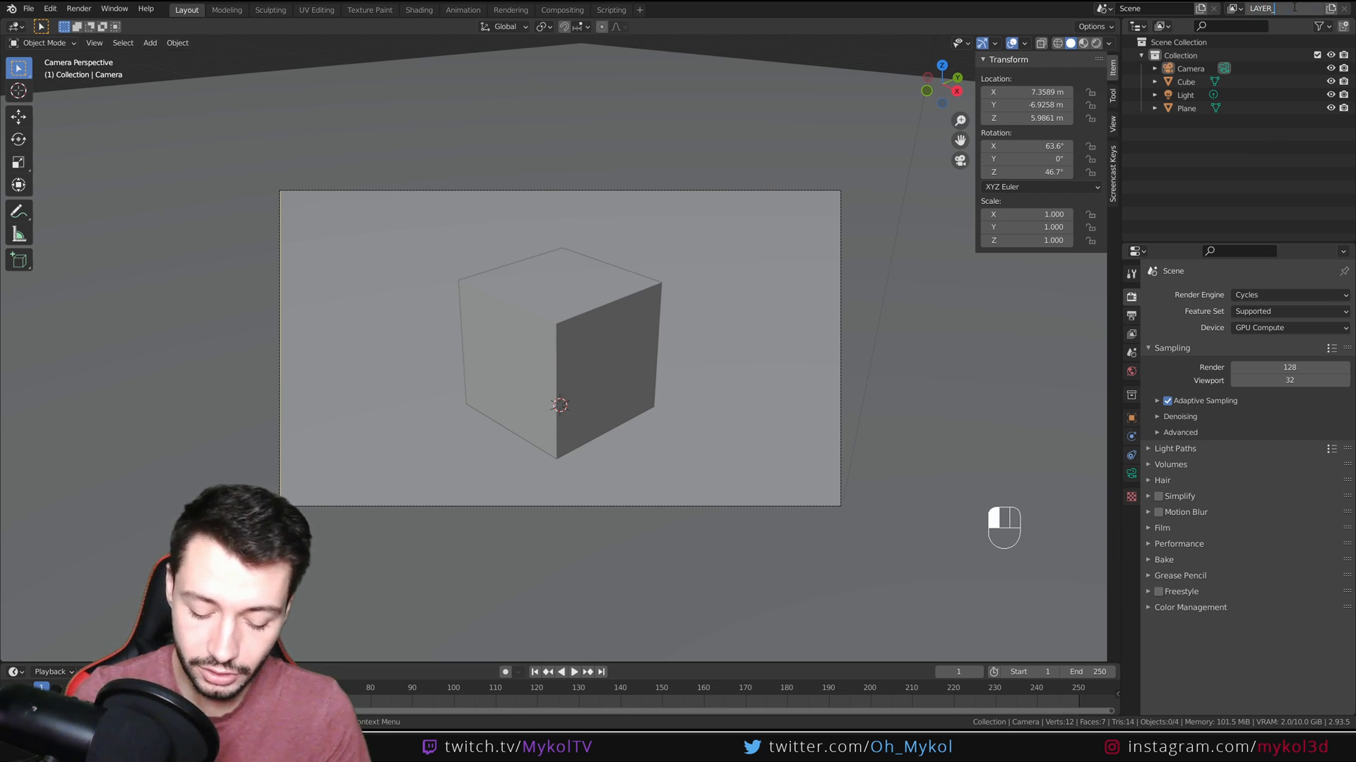
{"action": "type", "text": "_Cube"}
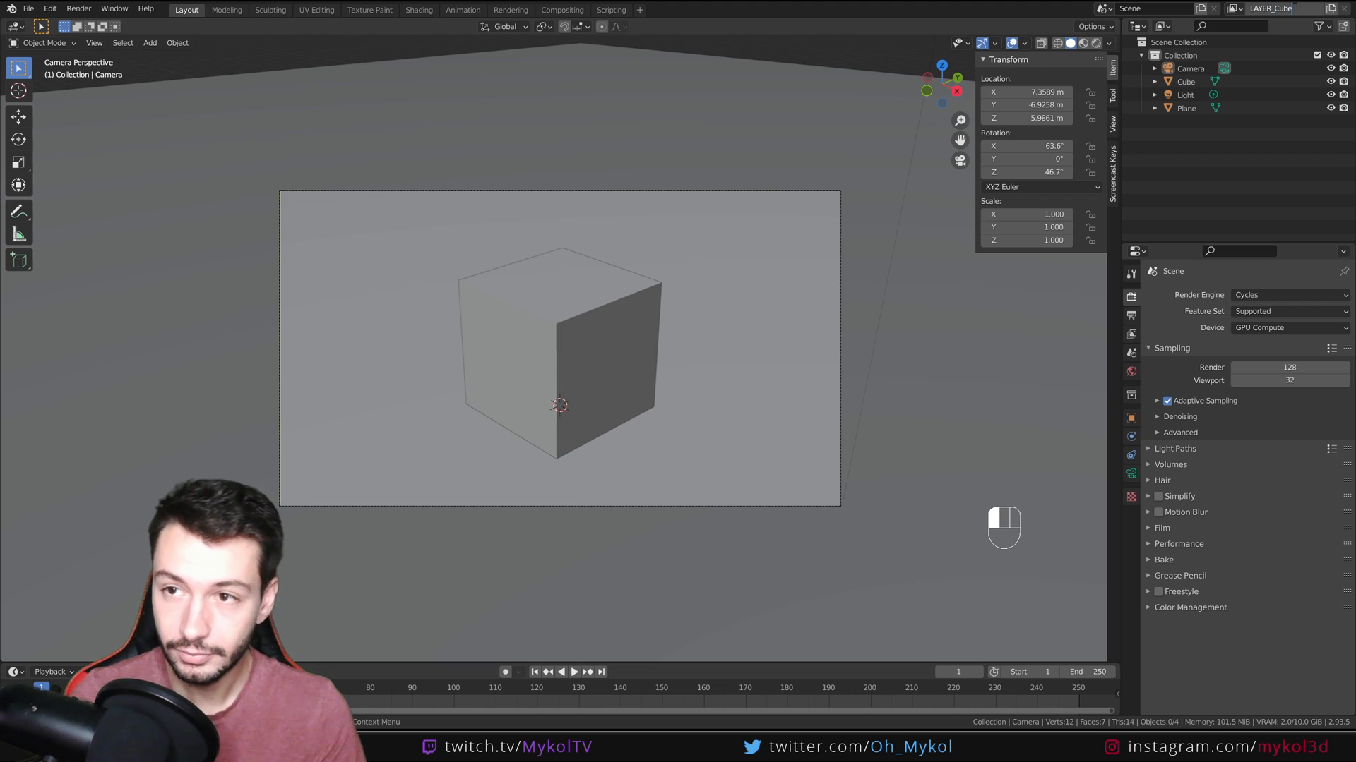
{"action": "key", "text": "Return"}
Add a second collection to the scene and rename the original collection Cube.
{"action": "left_click", "coordinate": [1172, 137]}
{"action": "right_click", "coordinate": [1172, 138]}
{"action": "left_click", "coordinate": [1165, 134]}
{"action": "double_click", "coordinate": [1180, 54]}
{"action": "type", "text": "Cube"}
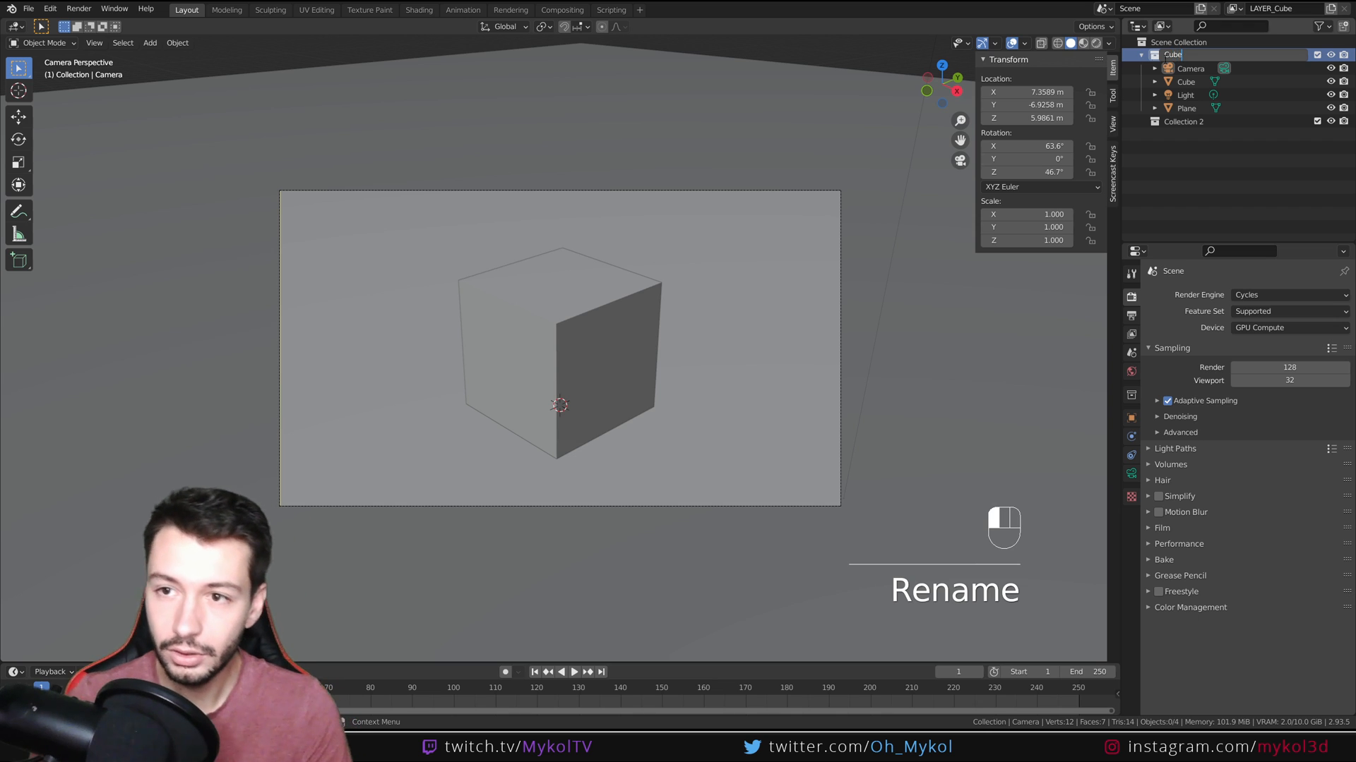
{"action": "key", "text": "Return"}
Rename the new empty collection Sol and move the plane into it.
{"action": "double_click", "coordinate": [1182, 121]}
{"action": "type", "text": "Sol"}
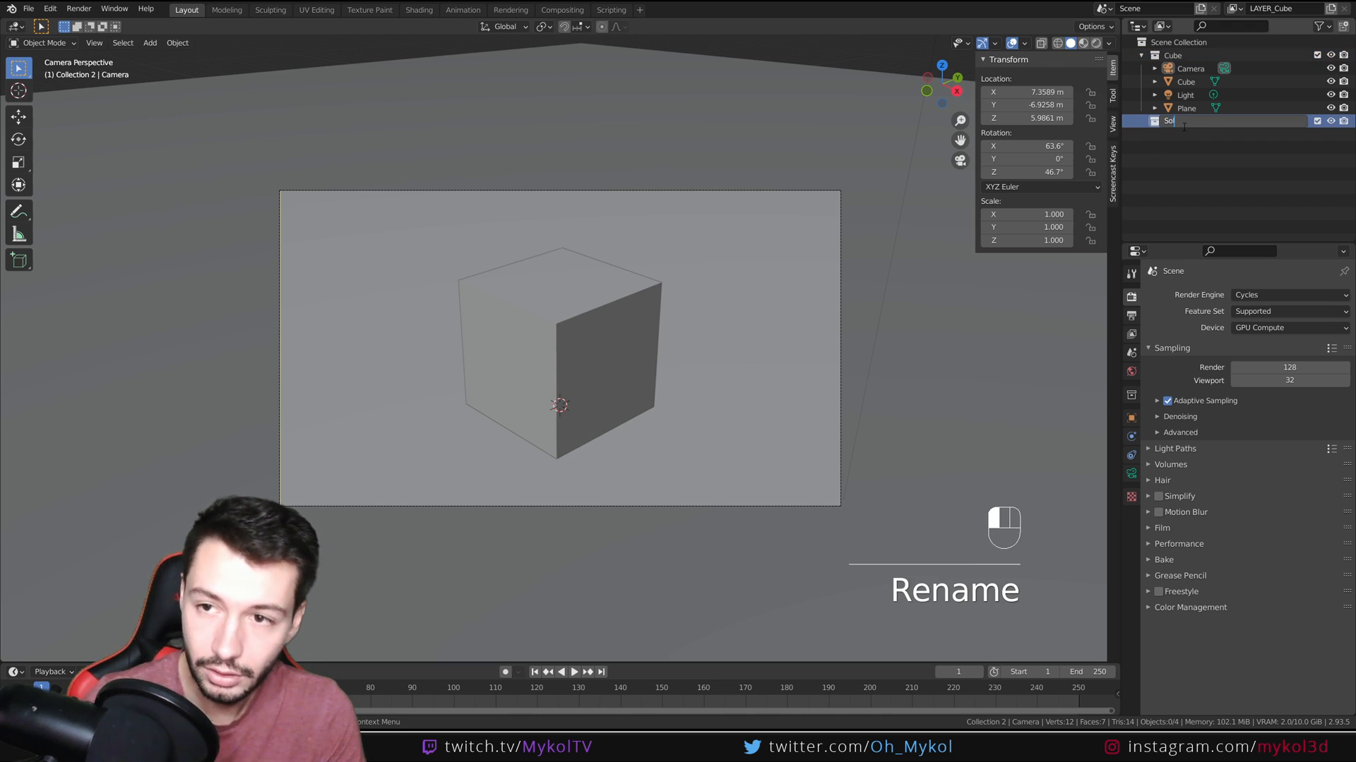
{"action": "key", "text": "Return"}
{"action": "left_click", "coordinate": [1188, 109]}
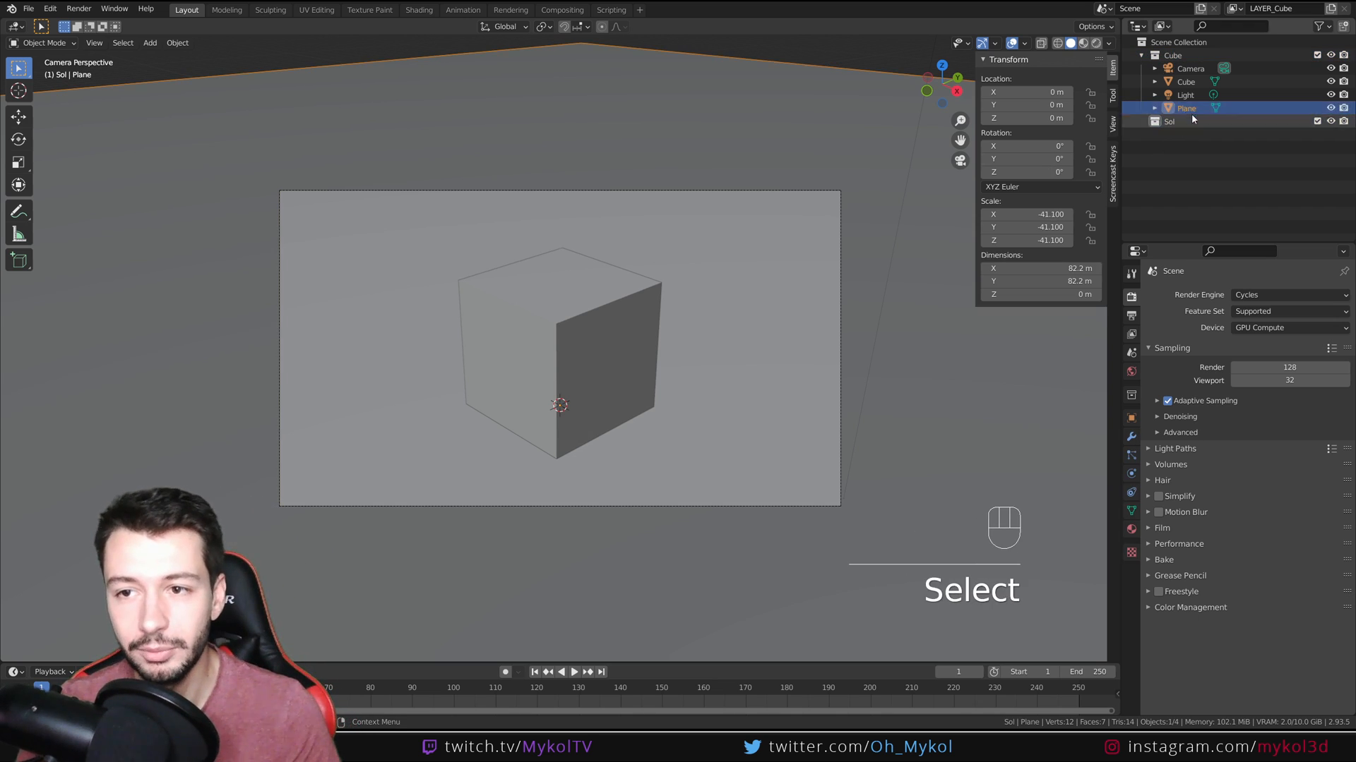
{"action": "left_click_drag", "start_coordinate": [1188, 110], "coordinate": [1186, 121]}
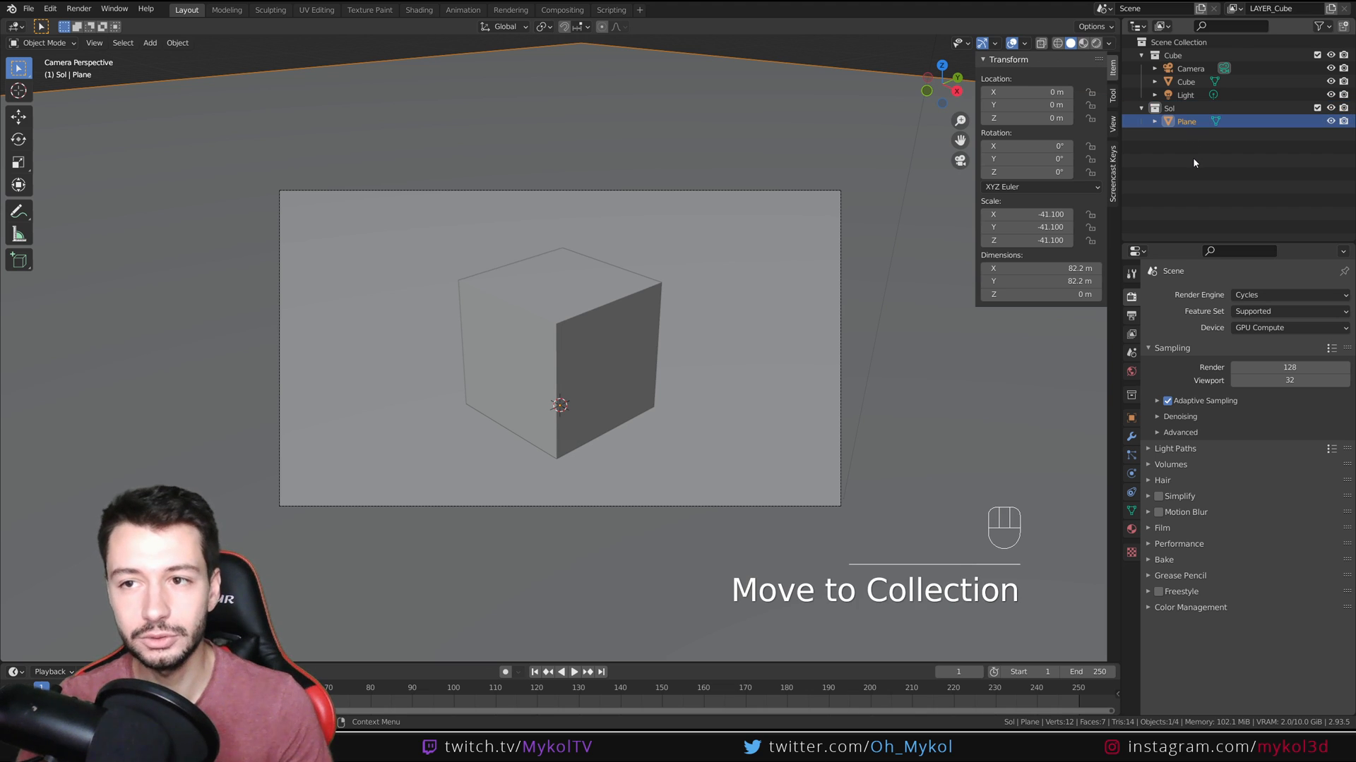
{"action": "left_click", "coordinate": [1193, 158]}
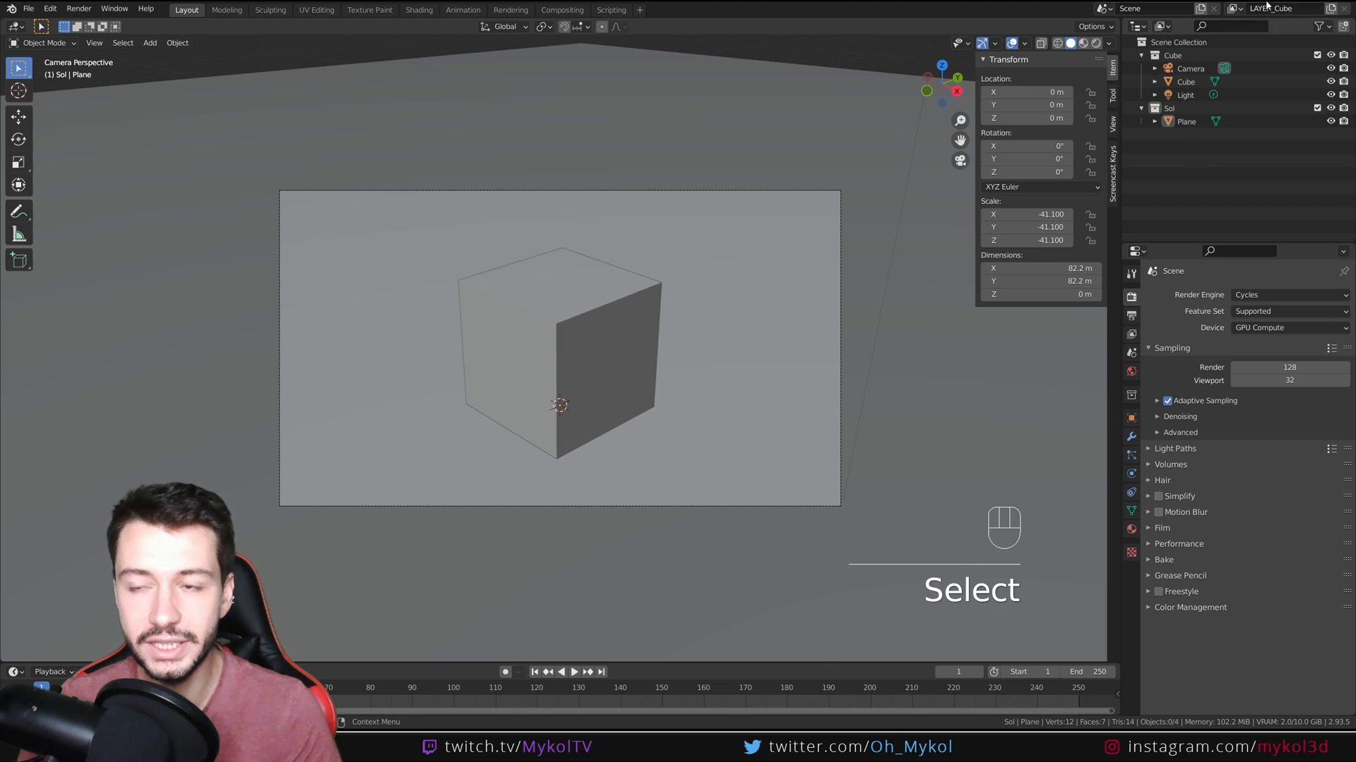
Add a second view layer named LAYER_Sol and exclude the Cube collection from it.
{"action": "left_click", "coordinate": [1331, 9]}
{"action": "left_click", "coordinate": [1267, 32]}
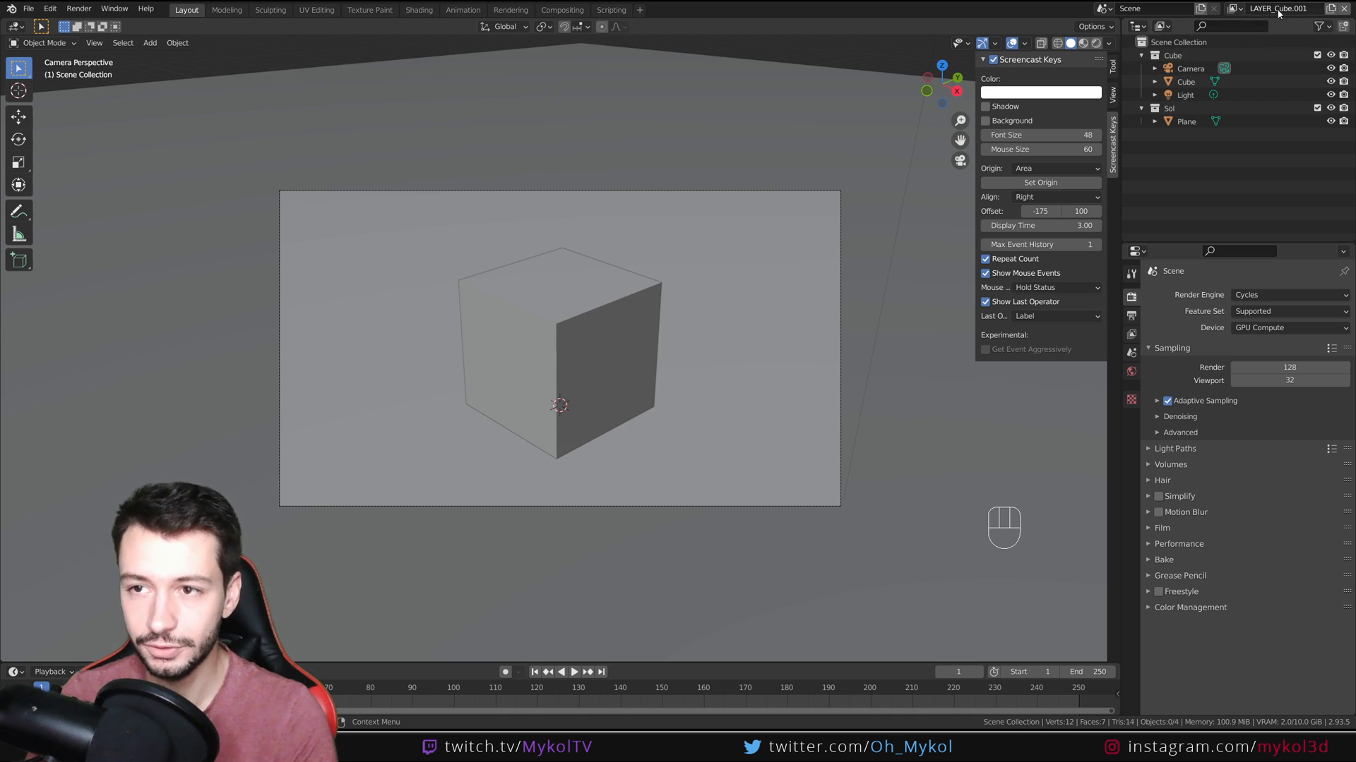
{"action": "left_click", "coordinate": [1303, 9]}
{"action": "left_click_drag", "start_coordinate": [1279, 9], "coordinate": [1316, 8]}
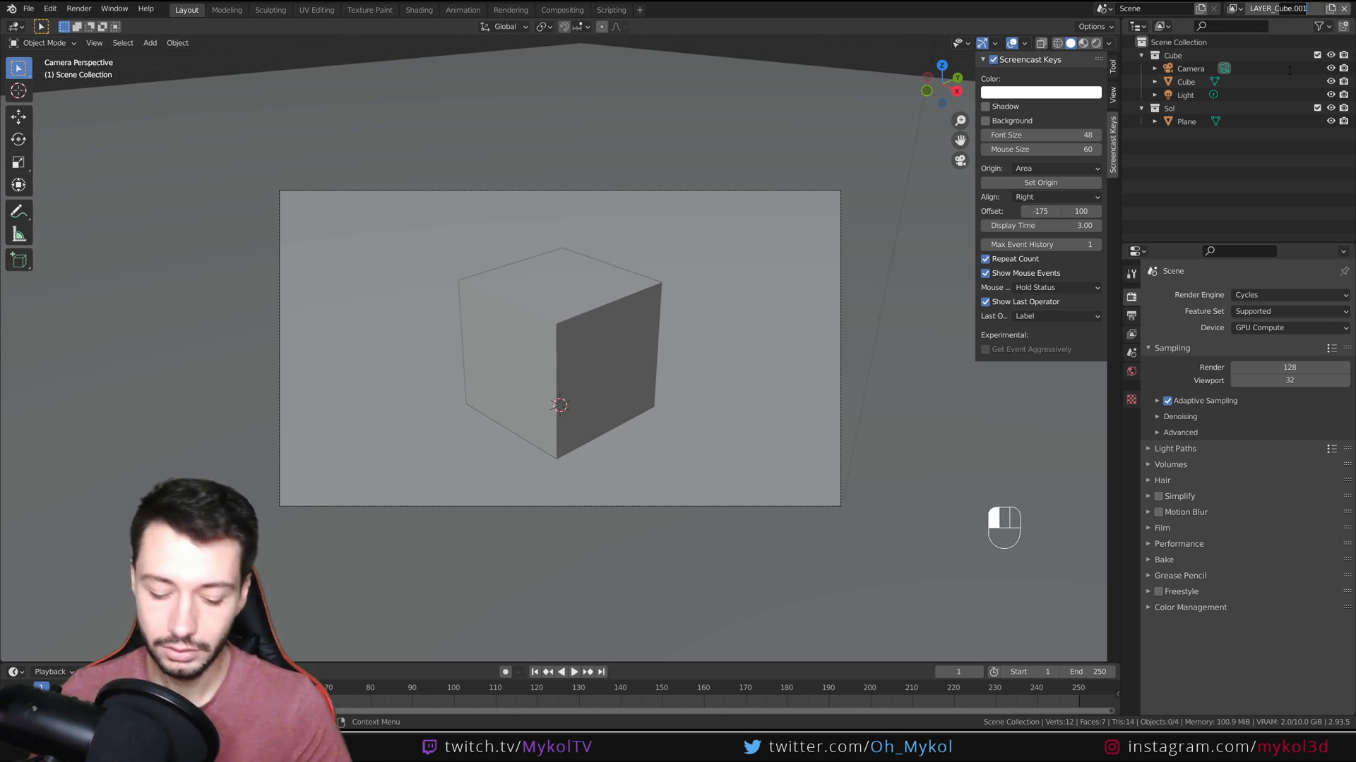
{"action": "key", "text": "BackSpace"}
{"action": "type", "text": "Sol"}
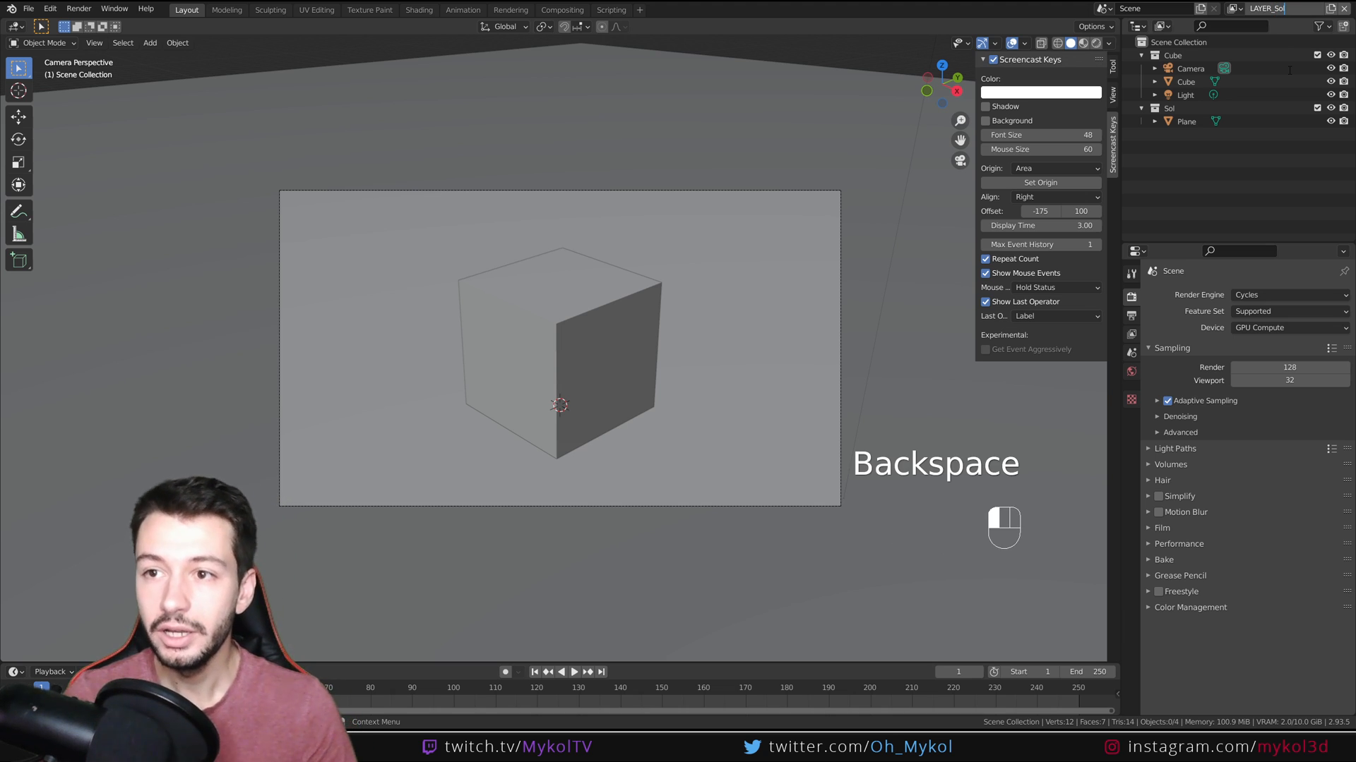
{"action": "left_click", "coordinate": [1289, 70]}
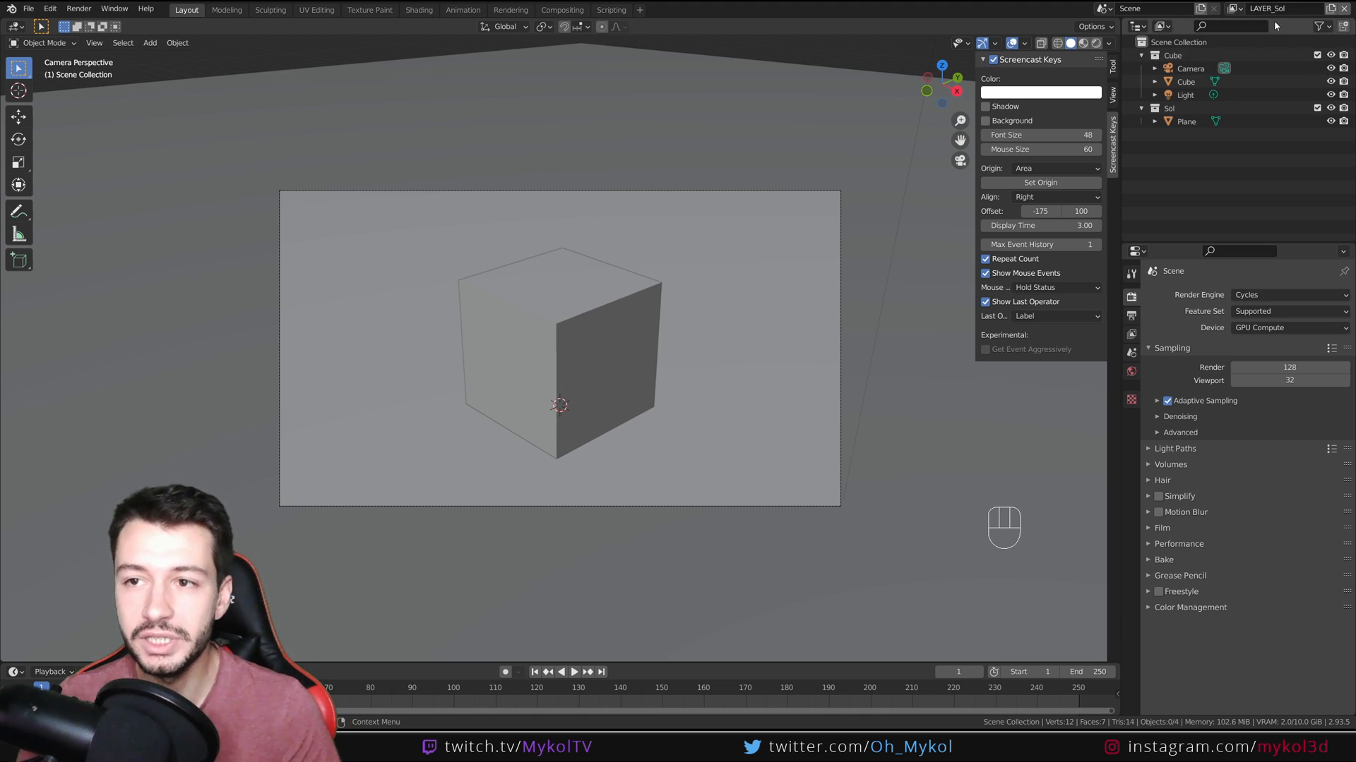
{"action": "left_click", "coordinate": [1317, 56]}
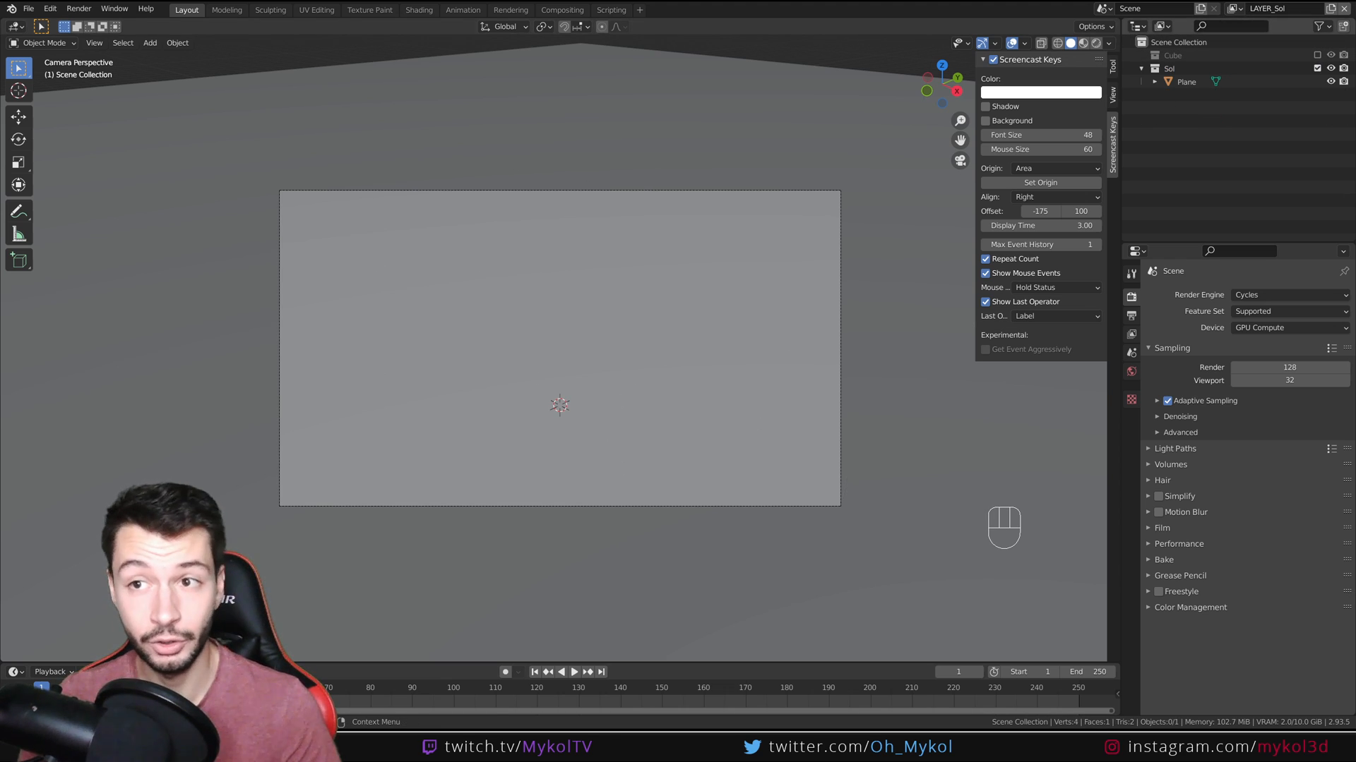
Switch to the LAYER_Cube view layer and exclude the Sol collection from it.
{"action": "left_click", "coordinate": [1235, 8]}
{"action": "left_click", "coordinate": [1190, 29]}
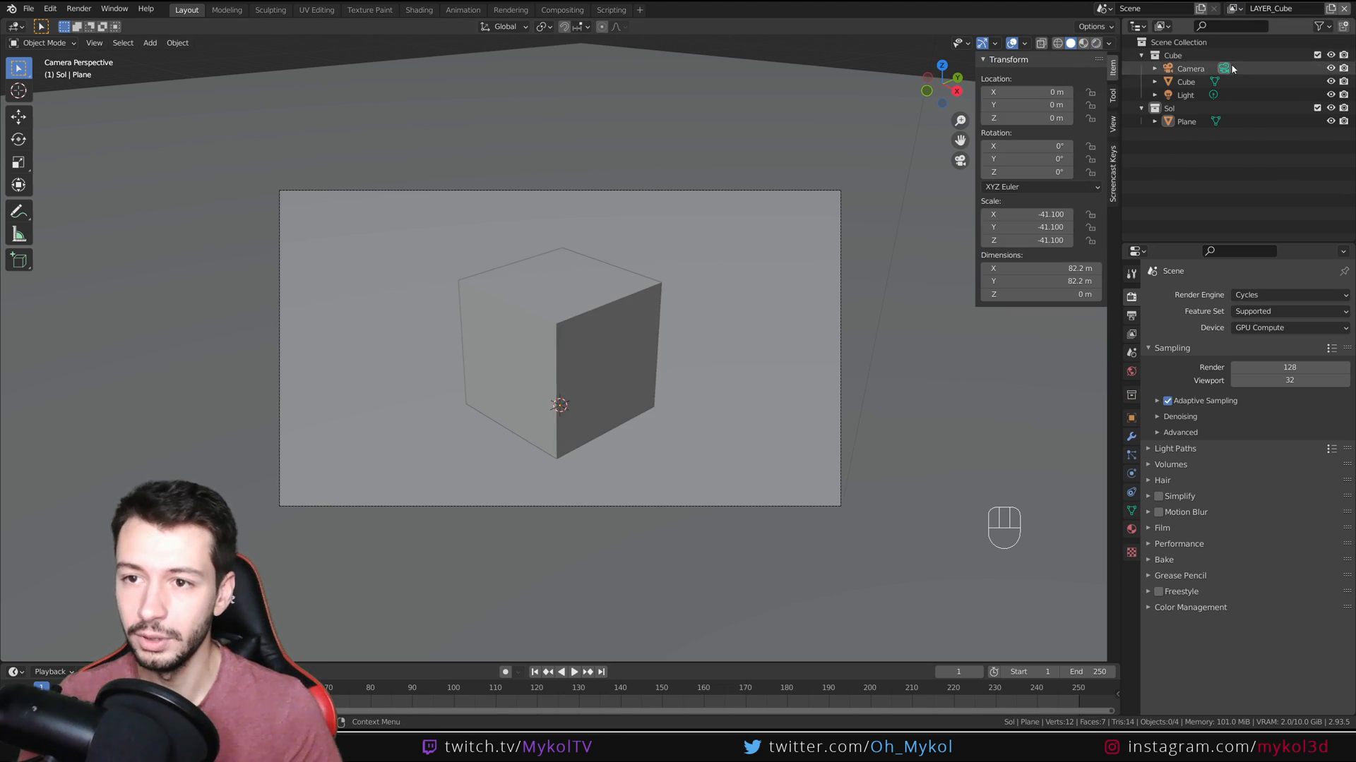
{"action": "left_click", "coordinate": [1317, 108]}
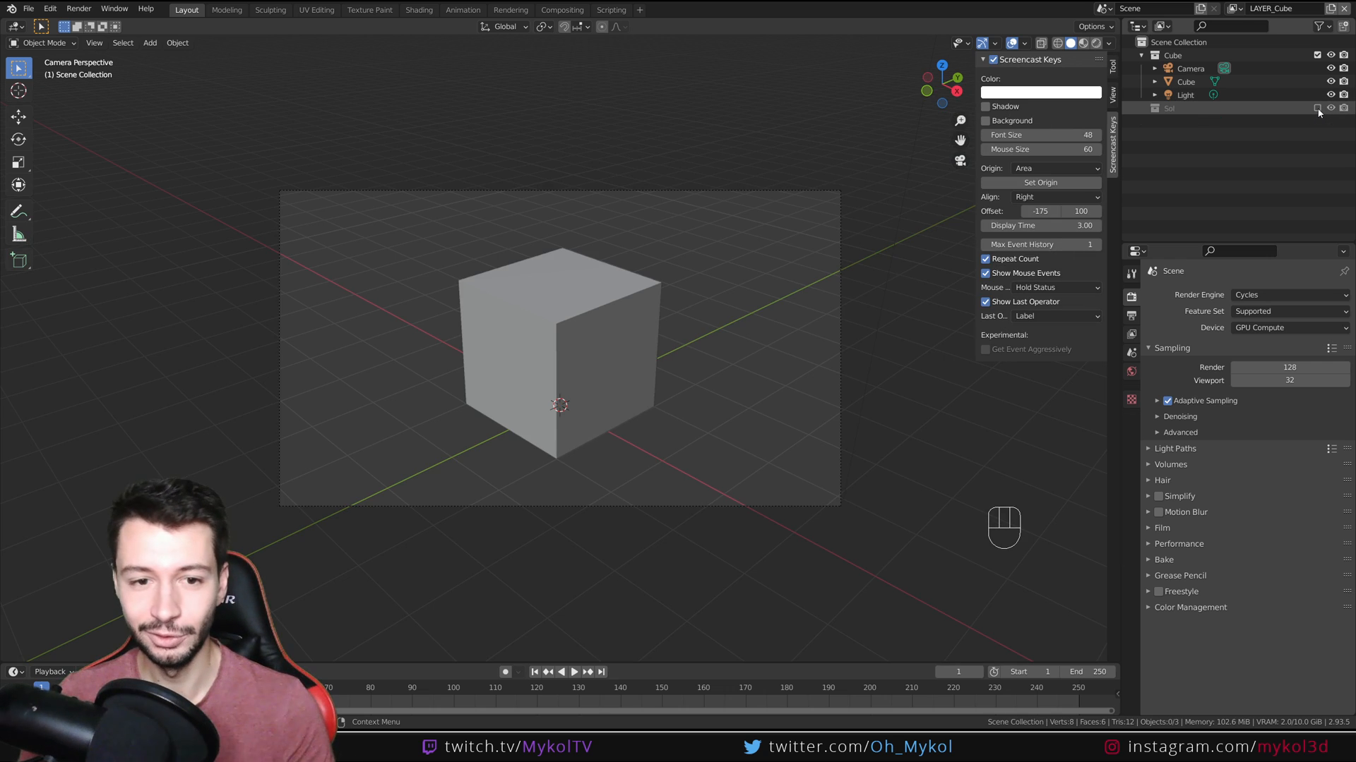
Render the scene and compare the new result in Slot 1 with the earlier render in Slot 8.
{"action": "key", "text": "F12"}
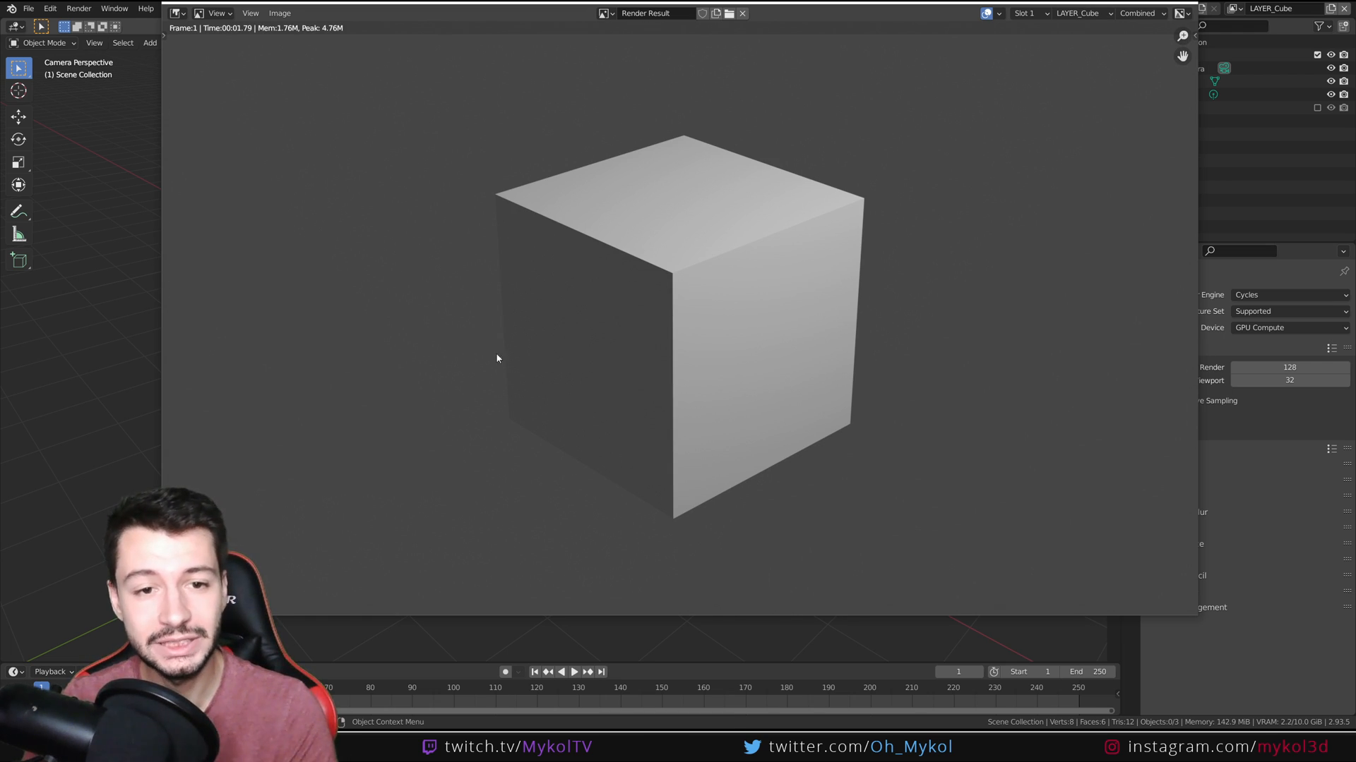
{"action": "left_click", "coordinate": [1022, 18]}
{"action": "left_click", "coordinate": [1032, 121]}
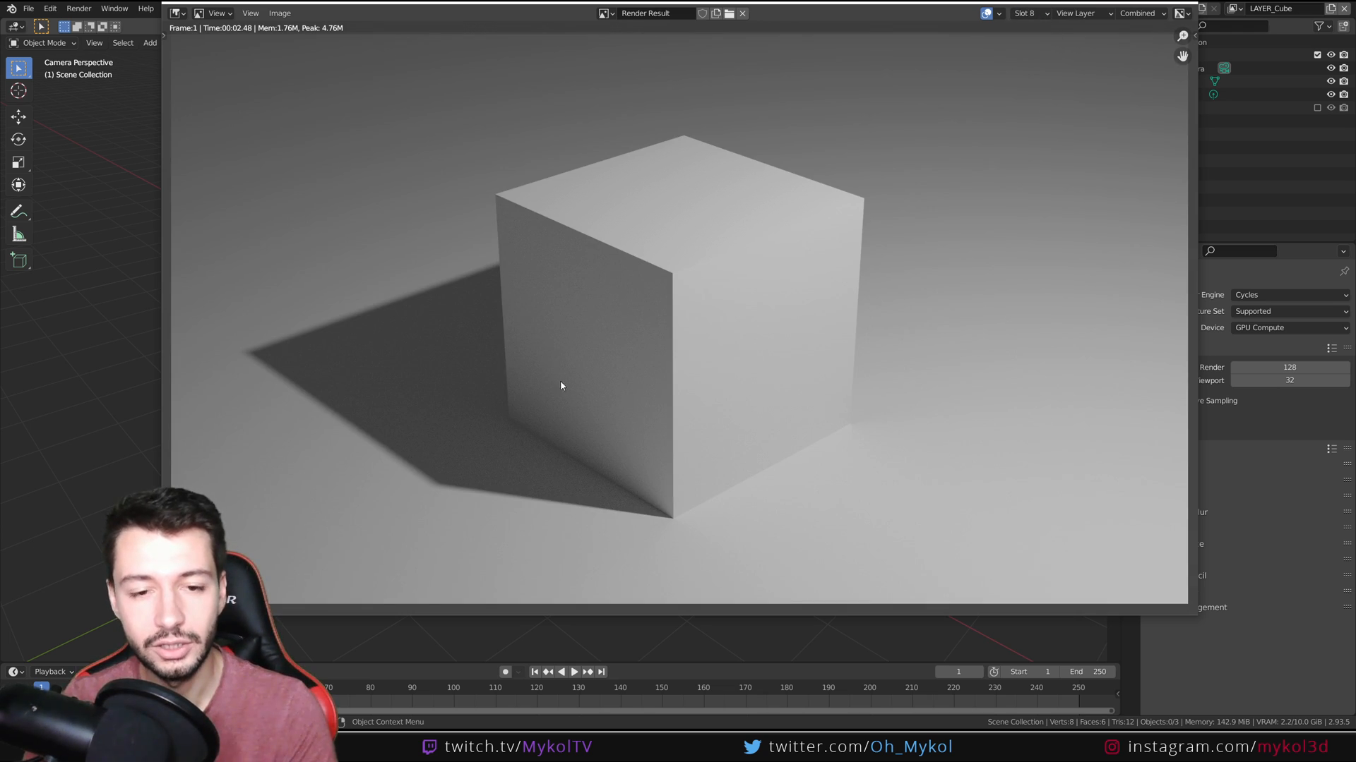
{"action": "left_click", "coordinate": [1025, 12]}
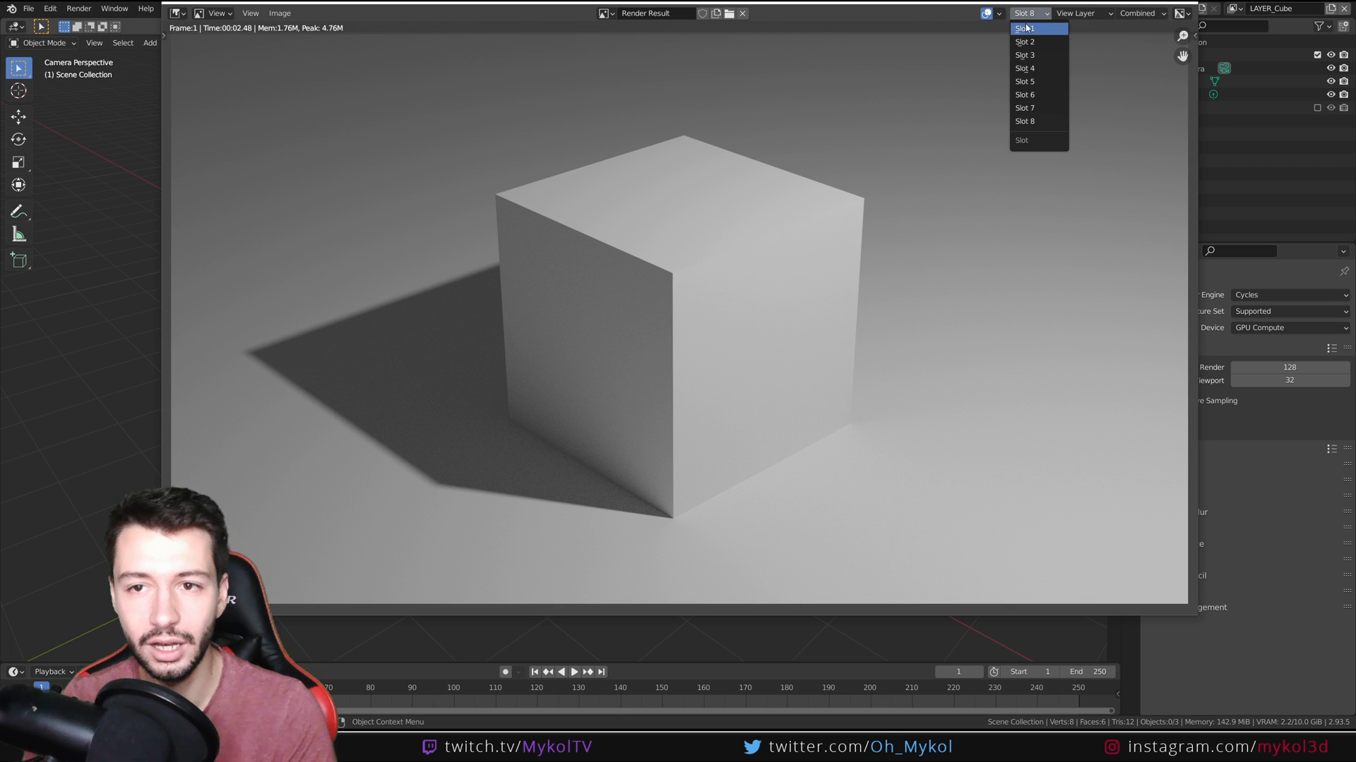
{"action": "left_click", "coordinate": [1031, 27]}
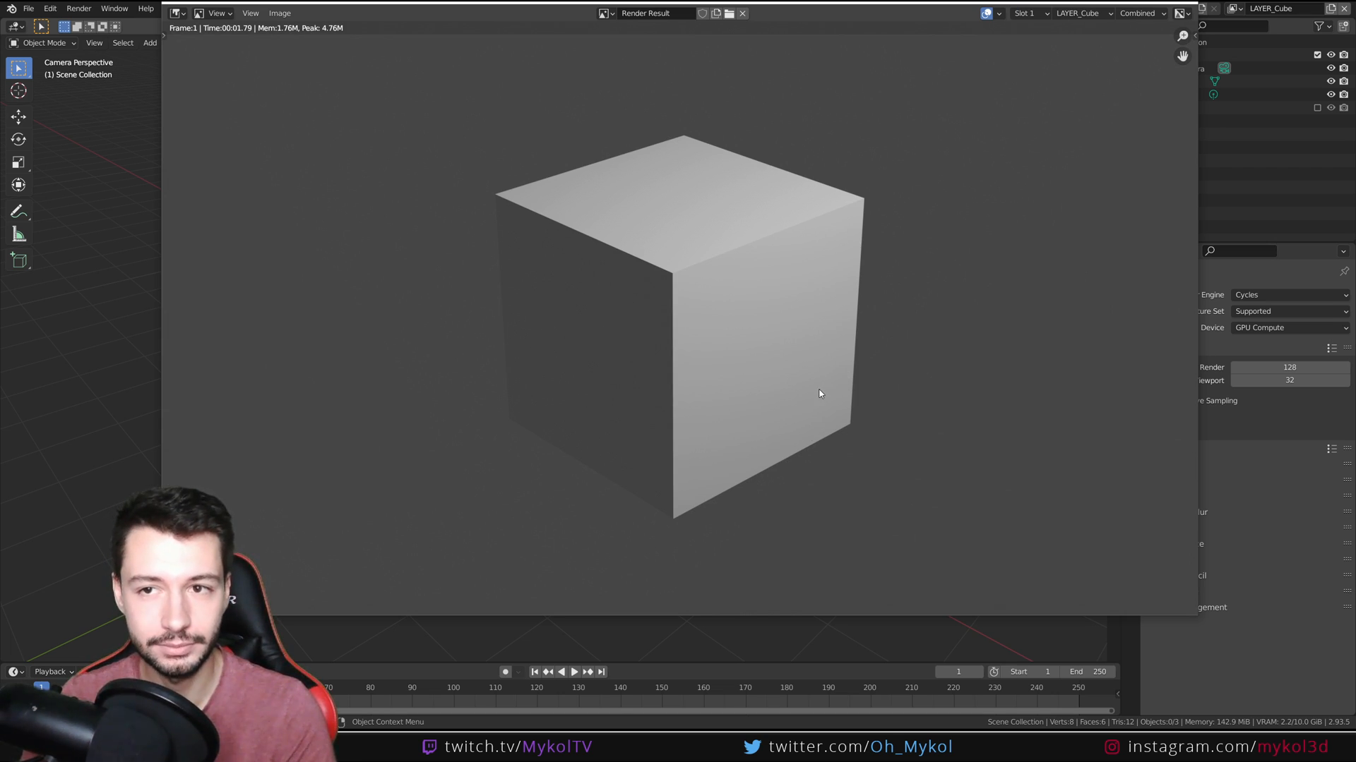
Inspect the LAYER_Sol render result in its Alpha channel, restore Color and Alpha display, and close the render window.
{"action": "left_click", "coordinate": [1078, 14]}
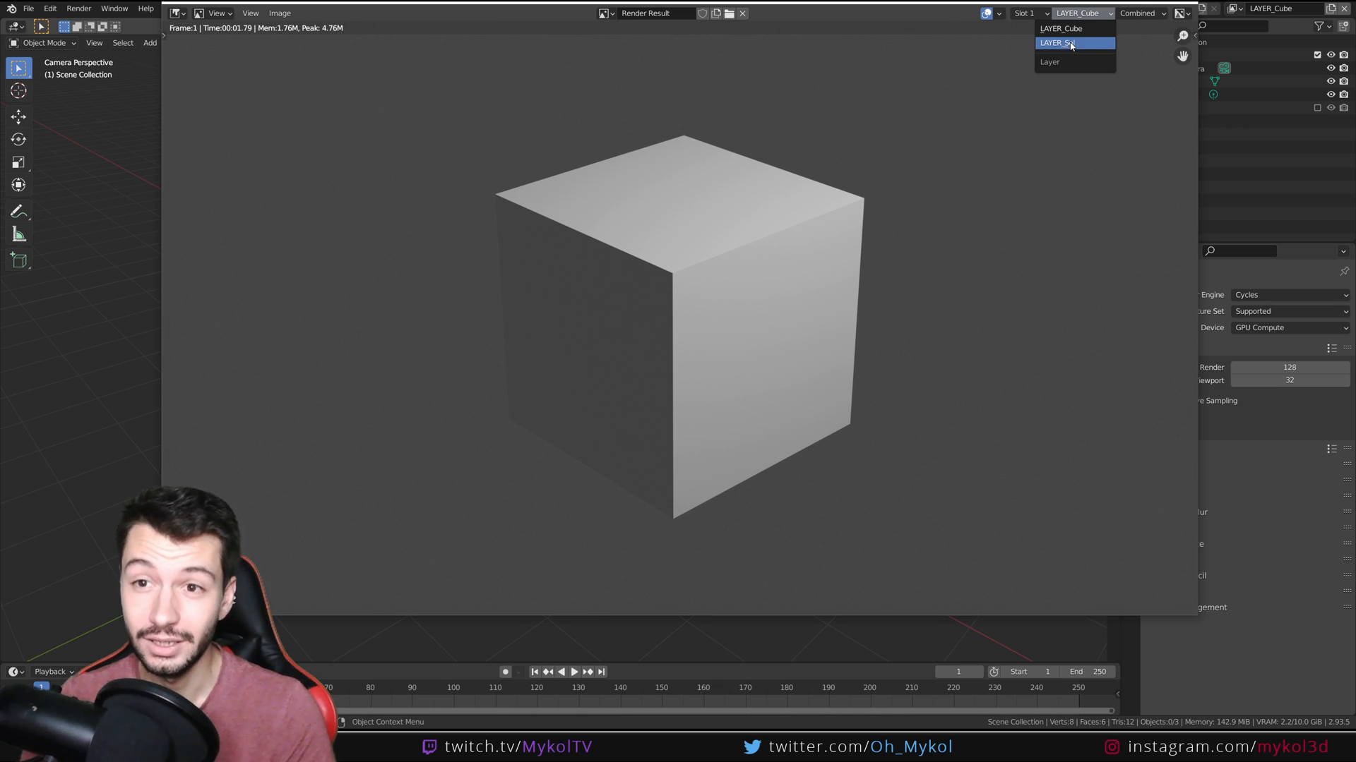
{"action": "left_click", "coordinate": [1071, 43]}
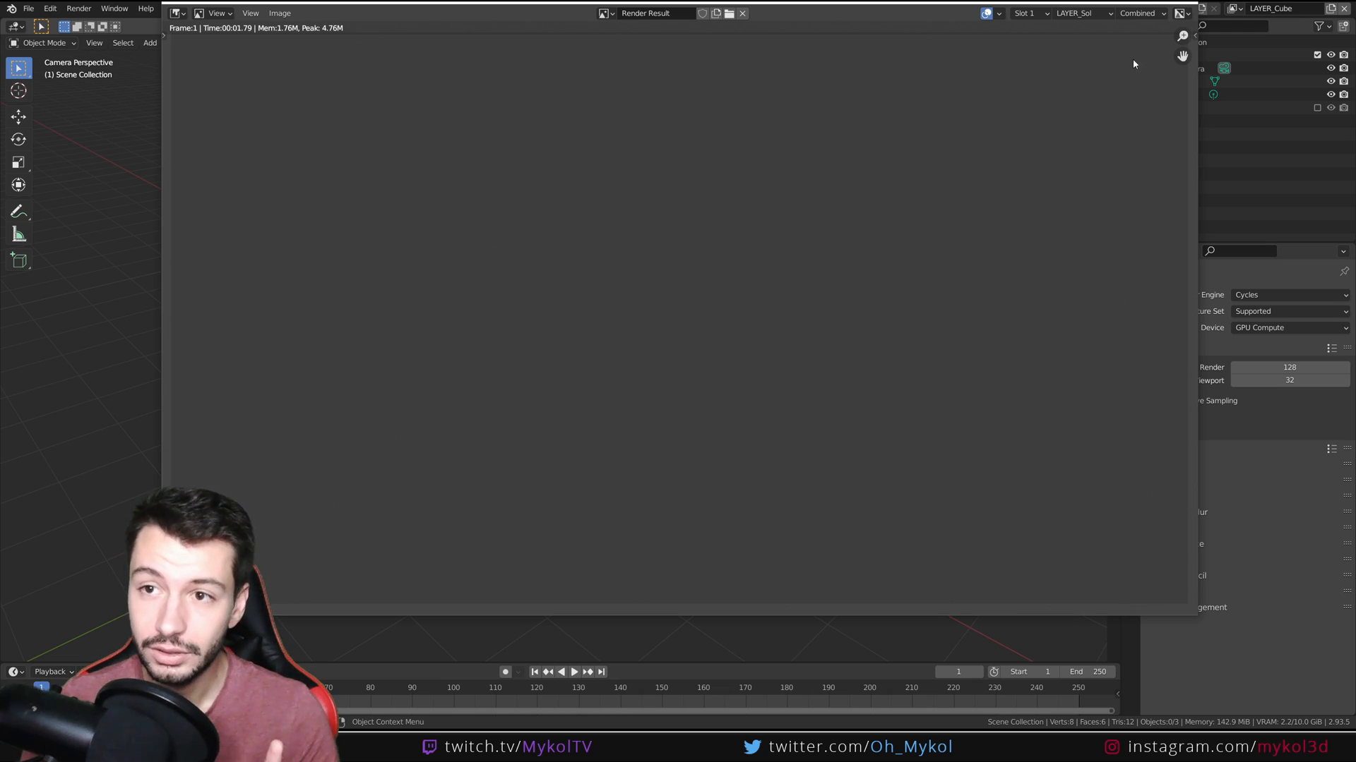
{"action": "left_click", "coordinate": [1179, 13]}
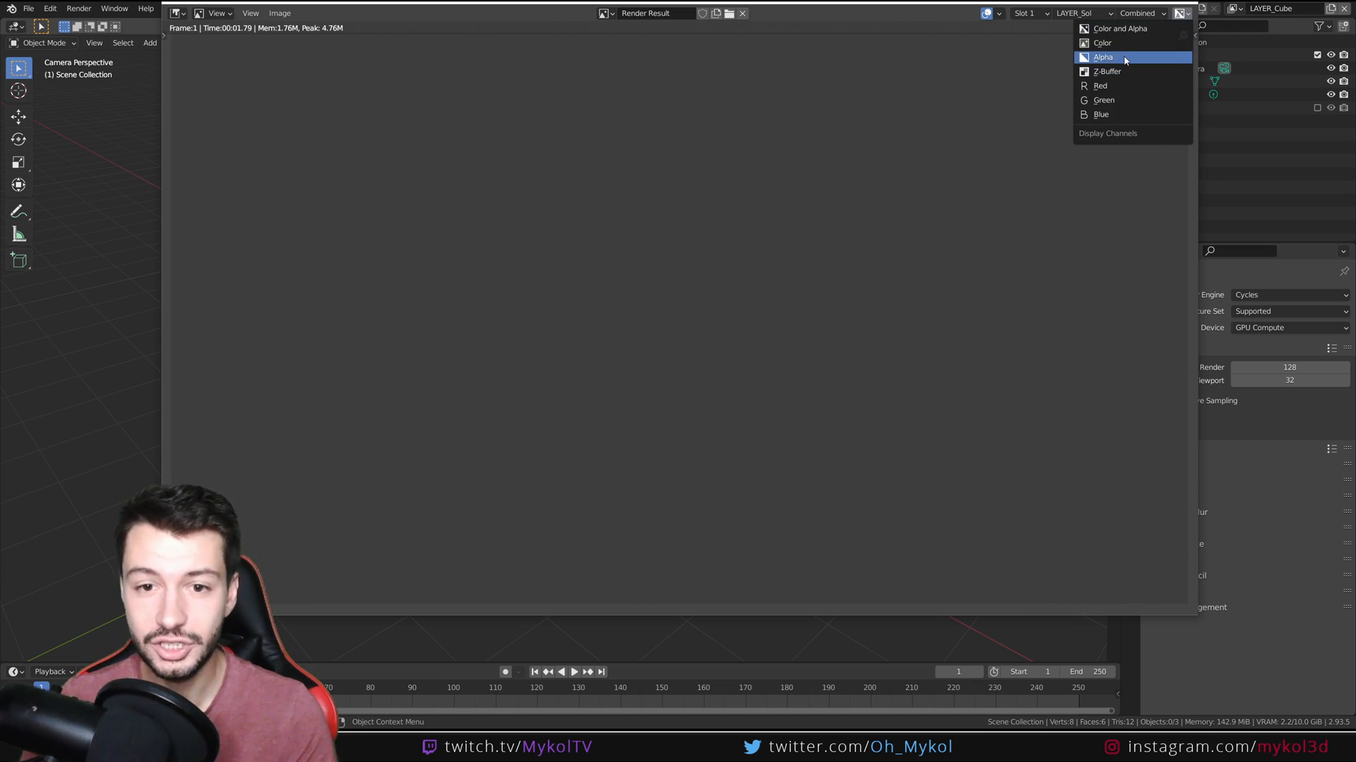
{"action": "left_click", "coordinate": [1125, 61]}
{"action": "left_click", "coordinate": [1179, 13]}
{"action": "left_click", "coordinate": [1126, 26]}
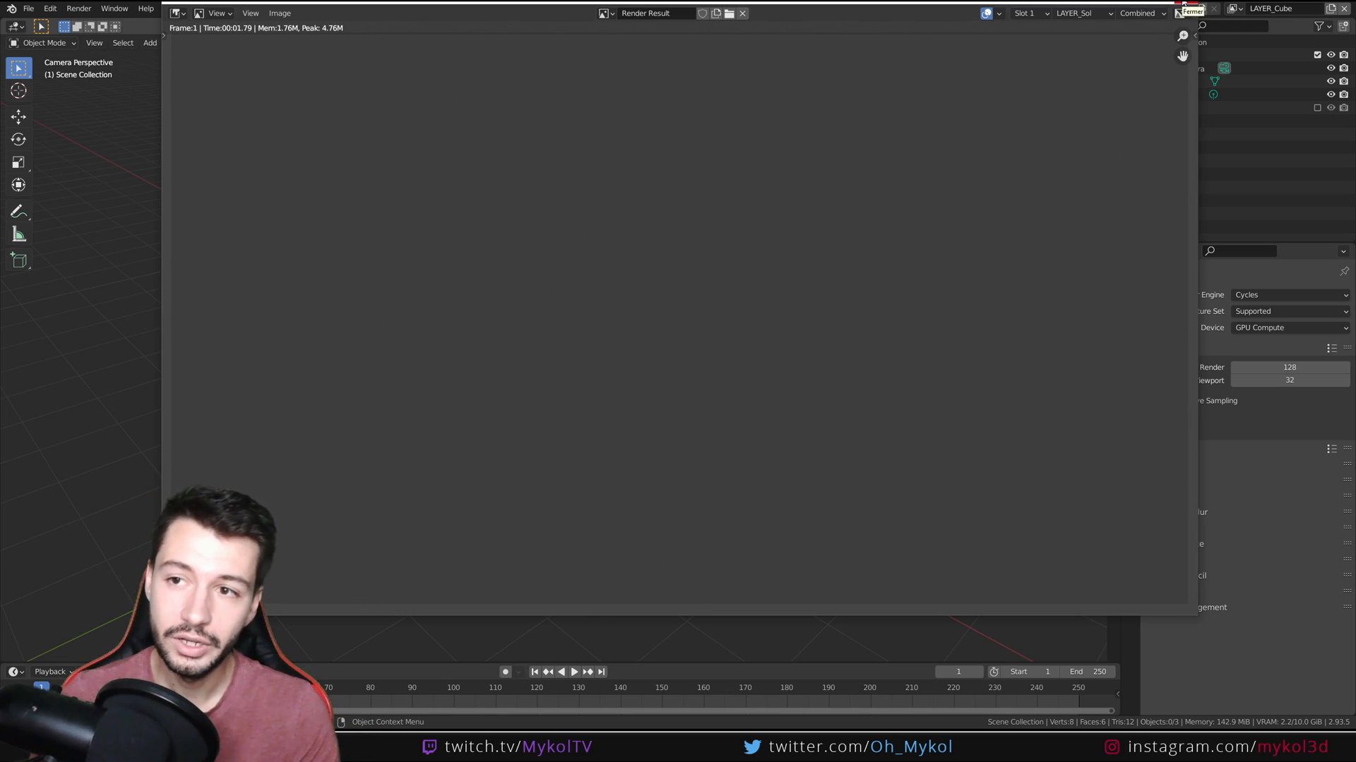
{"action": "left_click", "coordinate": [1183, 5]}
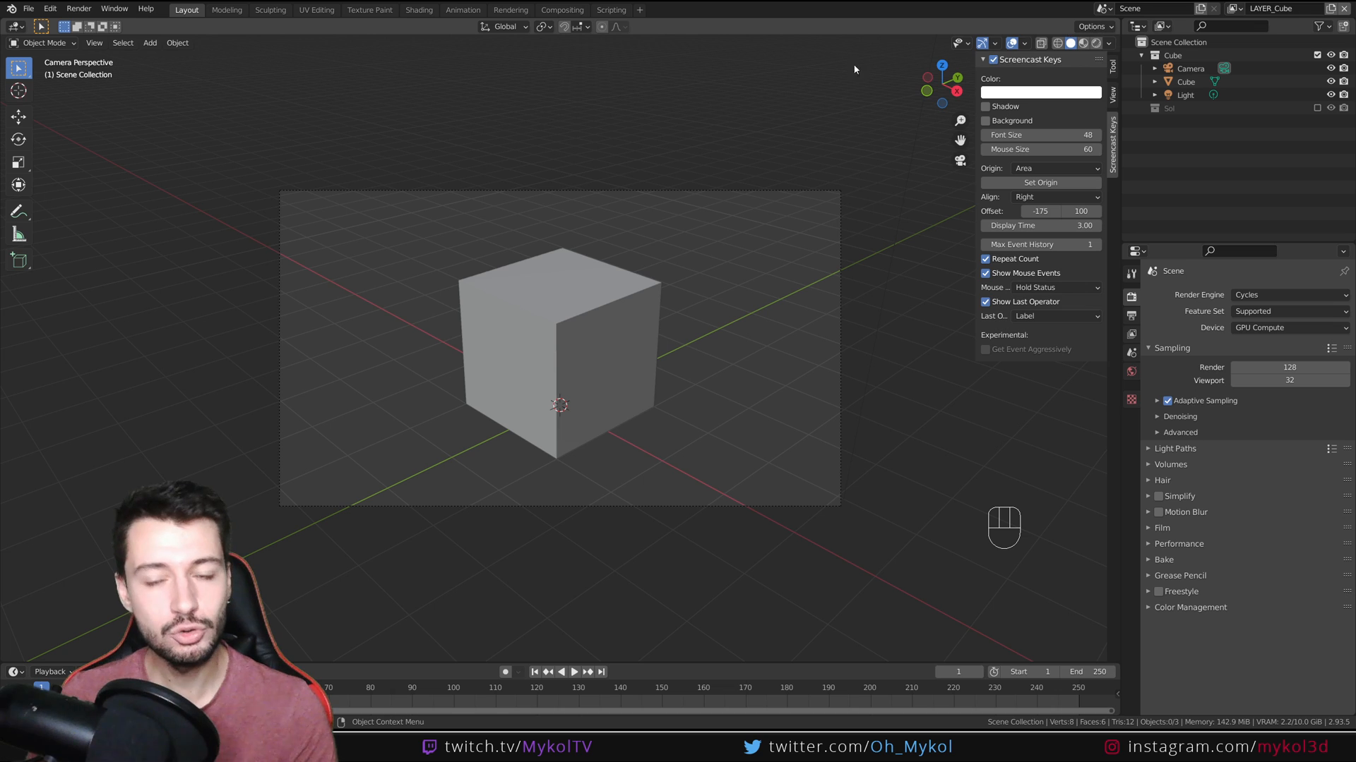
Move the light and the camera out of the Cube collection into the root Scene Collection.
{"action": "left_click", "coordinate": [1189, 95]}
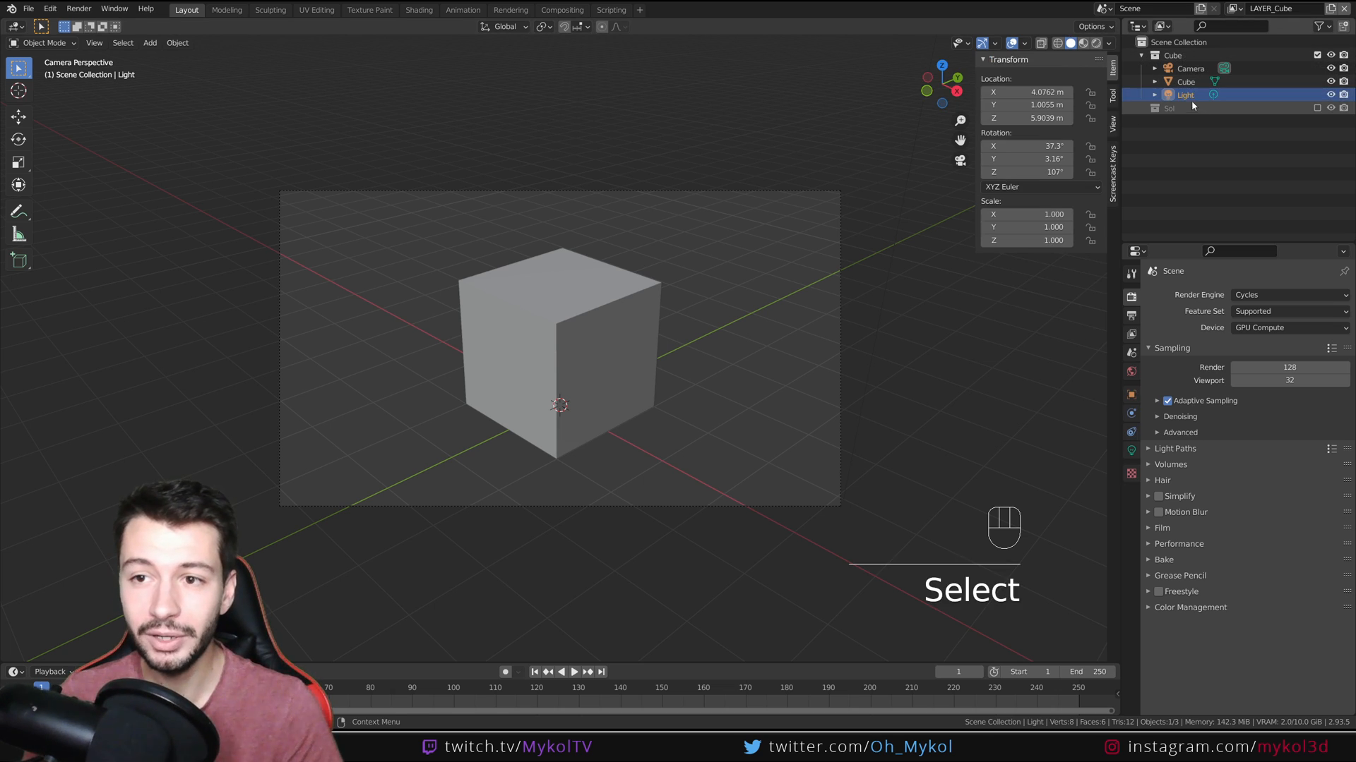
{"action": "left_click_drag", "start_coordinate": [1191, 100], "coordinate": [1183, 151]}
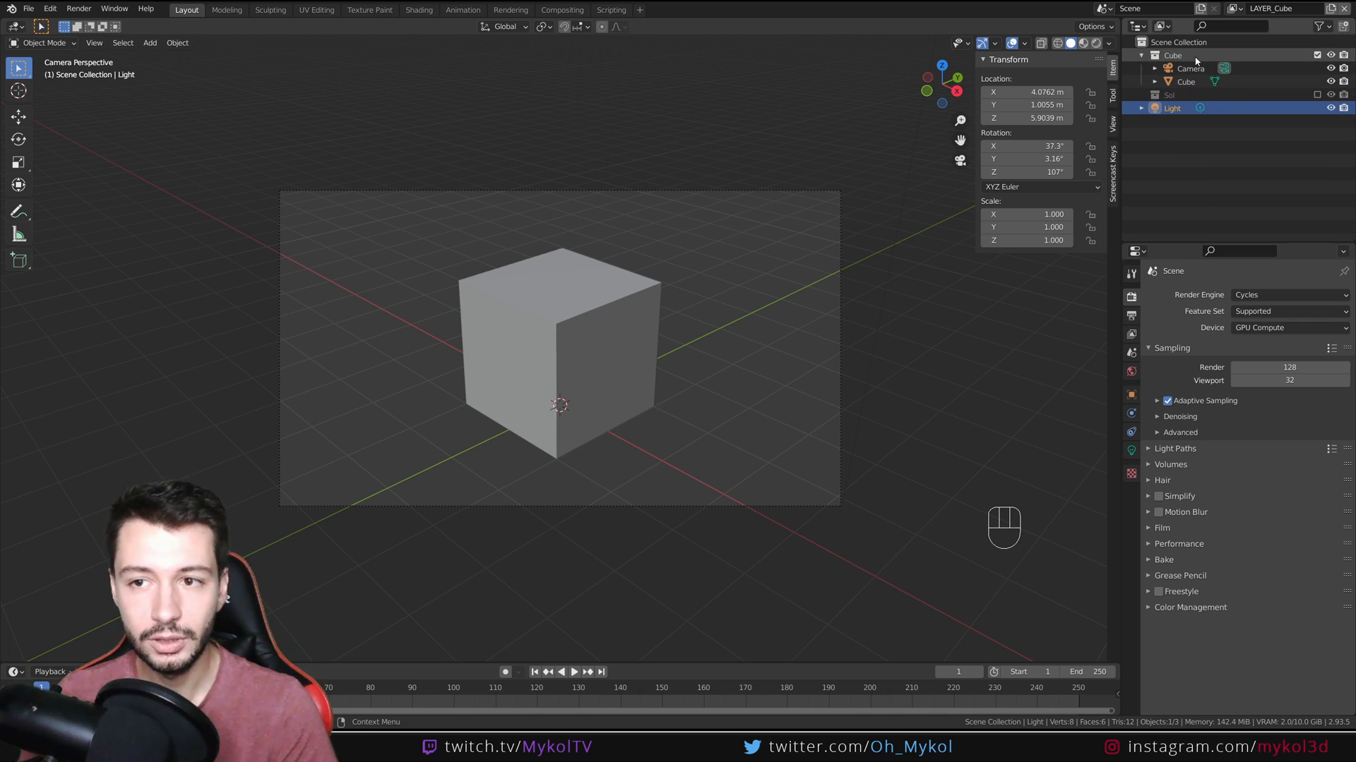
{"action": "left_click_drag", "start_coordinate": [1191, 68], "coordinate": [1185, 130]}
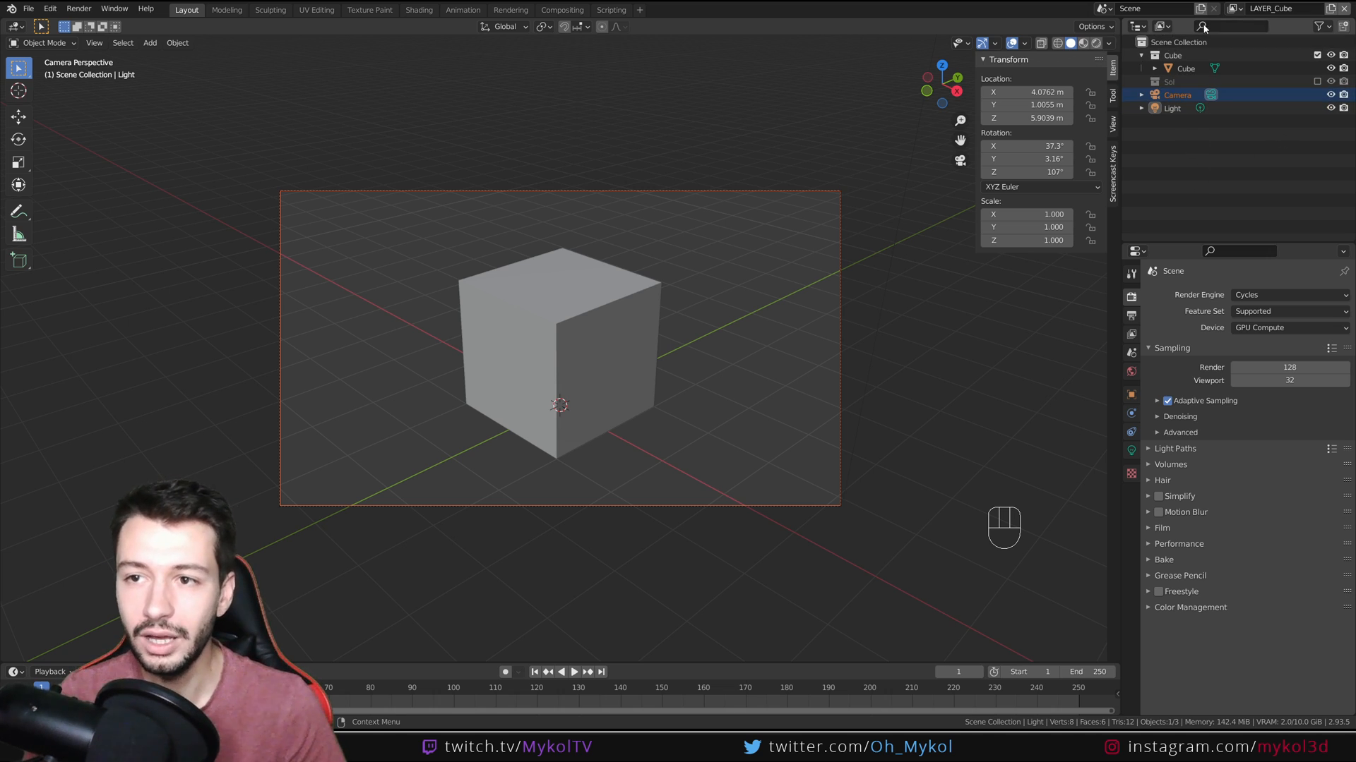
Make LAYER_Sol the active view layer and render the scene.
{"action": "left_click", "coordinate": [1231, 8]}
{"action": "left_click", "coordinate": [1165, 37]}
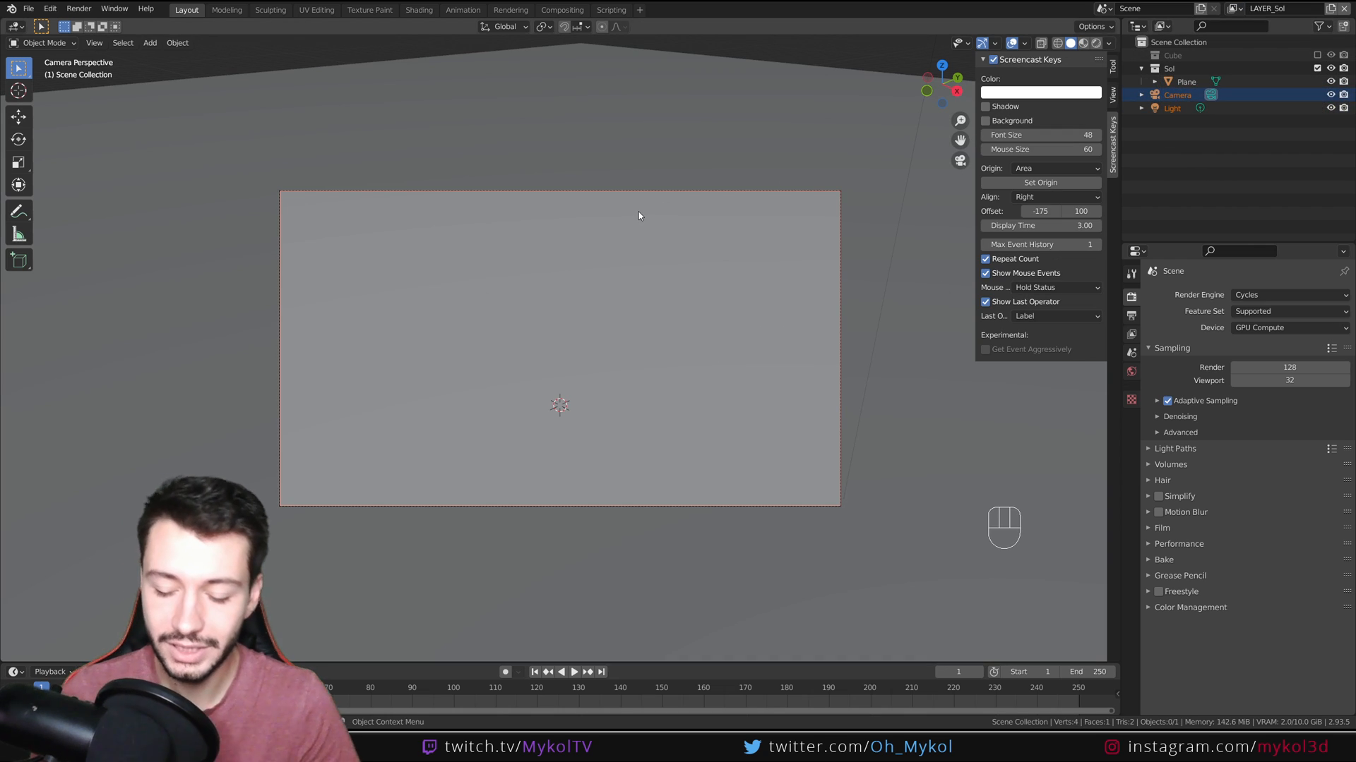
{"action": "key", "text": "F12"}
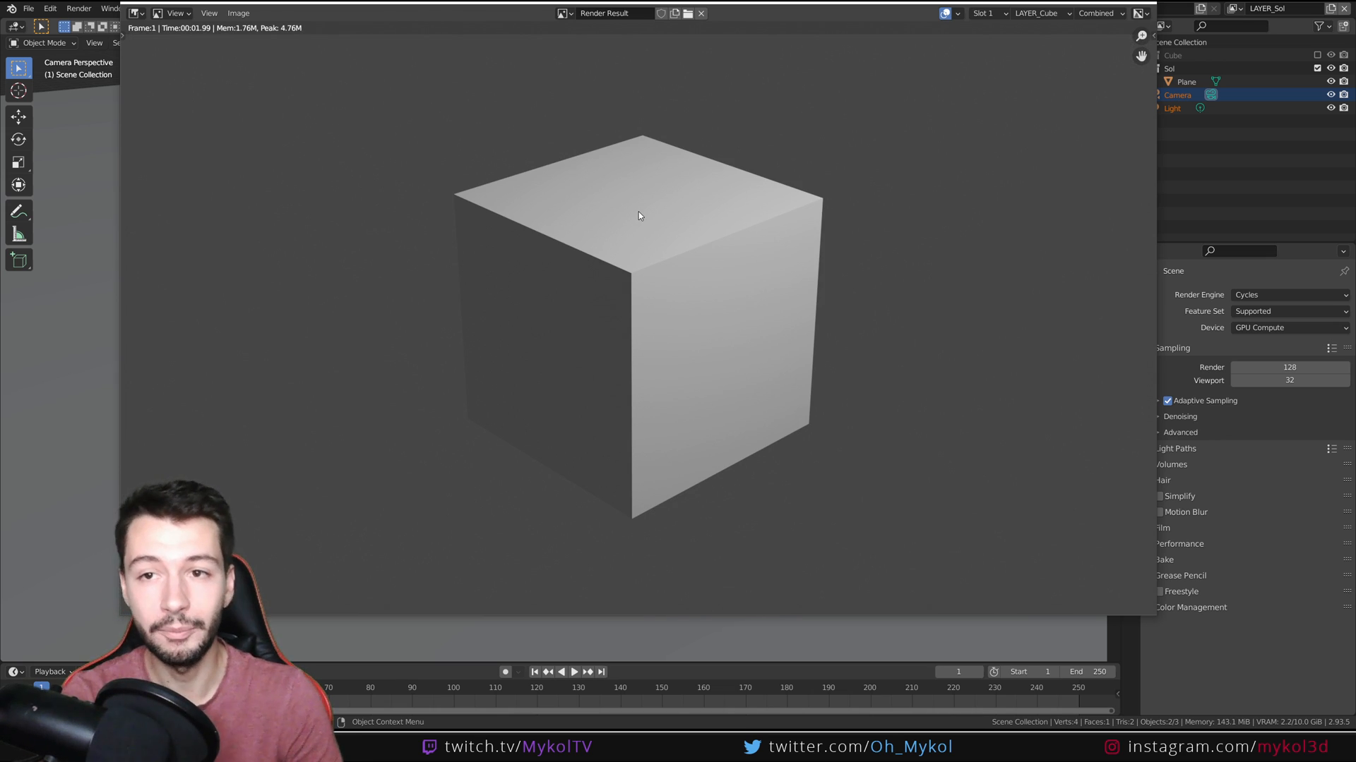
Compare the LAYER_Sol and LAYER_Cube results of the render, and close the render window.
{"action": "left_click", "coordinate": [1037, 13]}
{"action": "left_click", "coordinate": [1038, 44]}
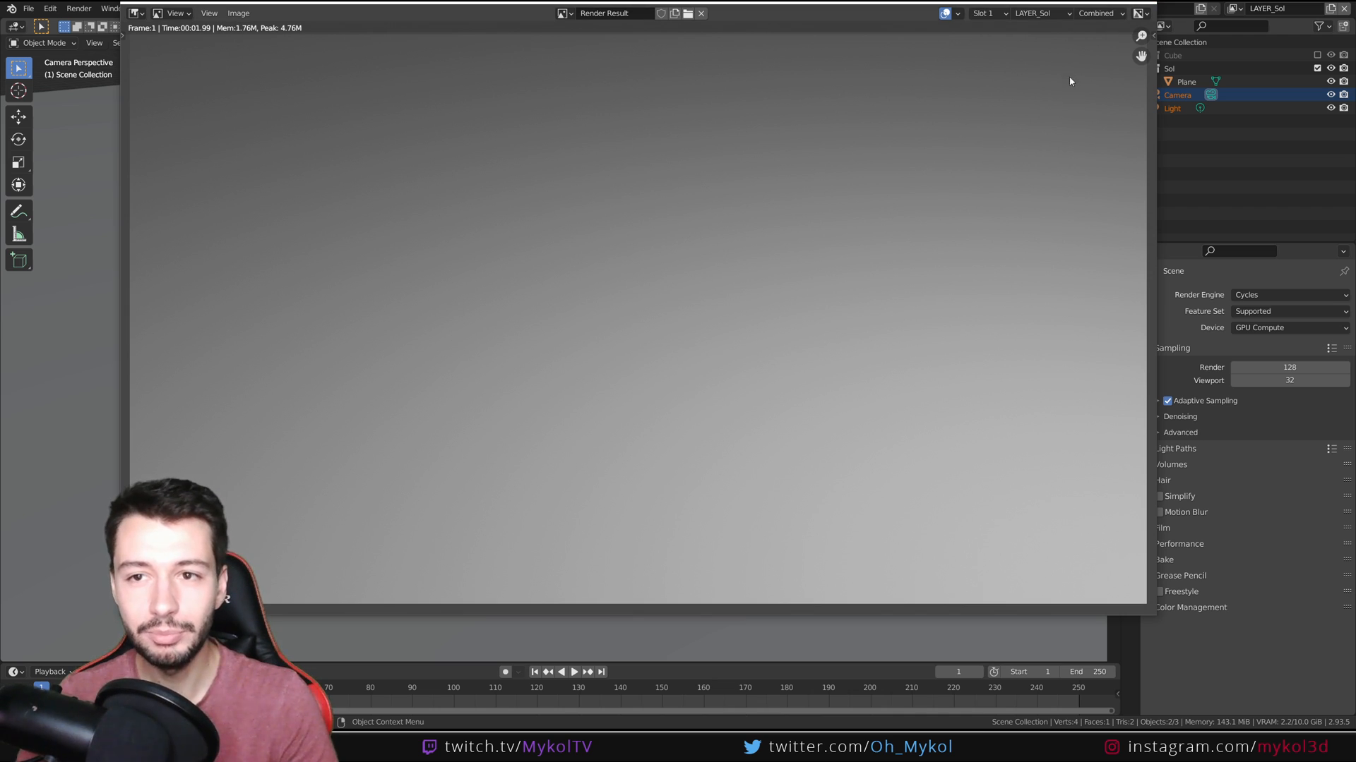
{"action": "left_click", "coordinate": [1033, 14]}
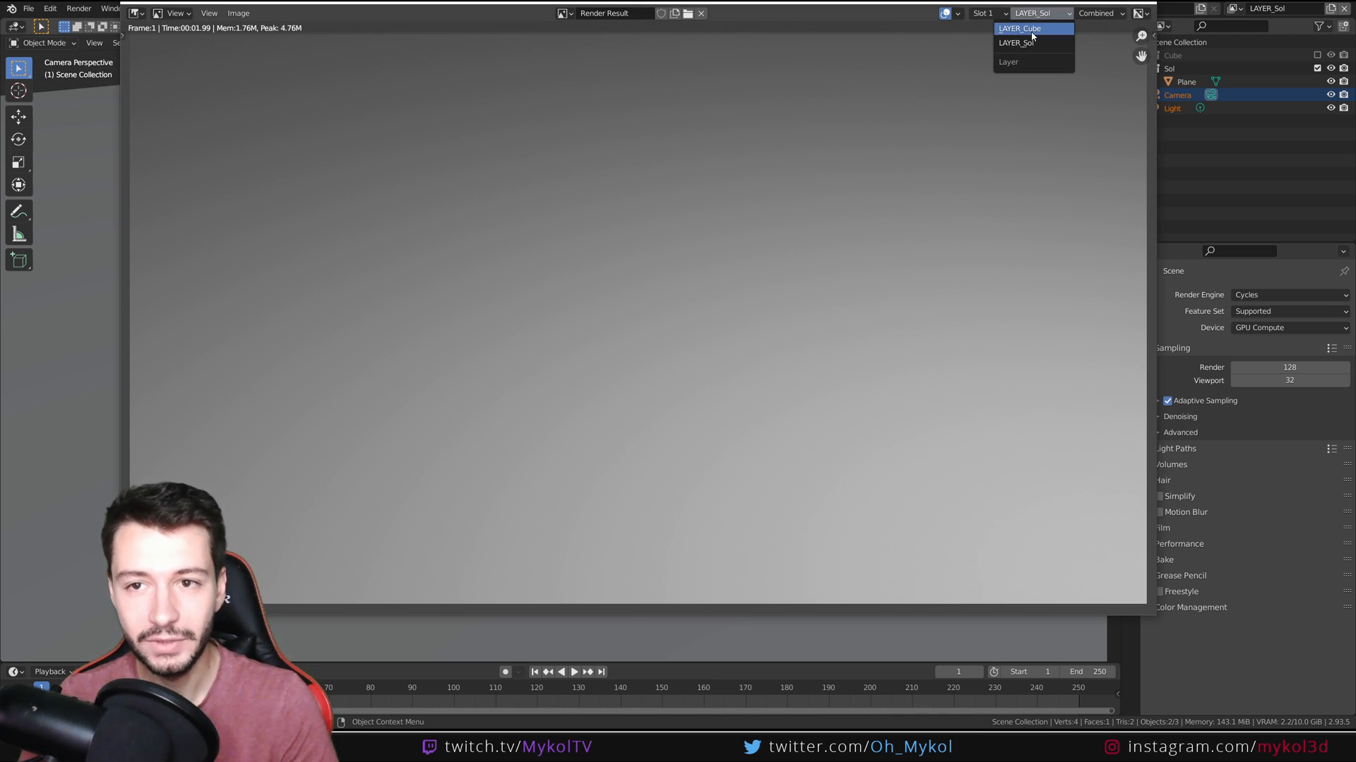
{"action": "left_click", "coordinate": [1031, 31]}
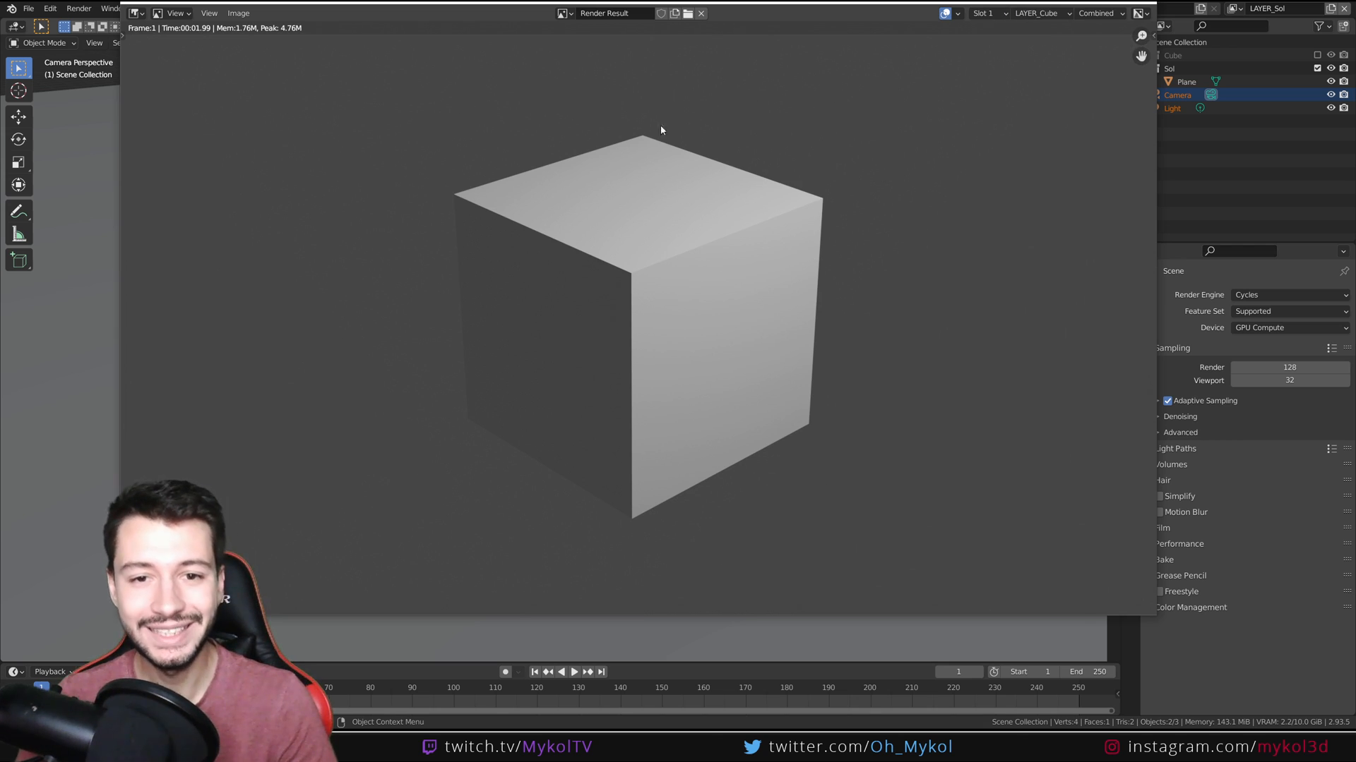
{"action": "left_click", "coordinate": [1146, 4]}
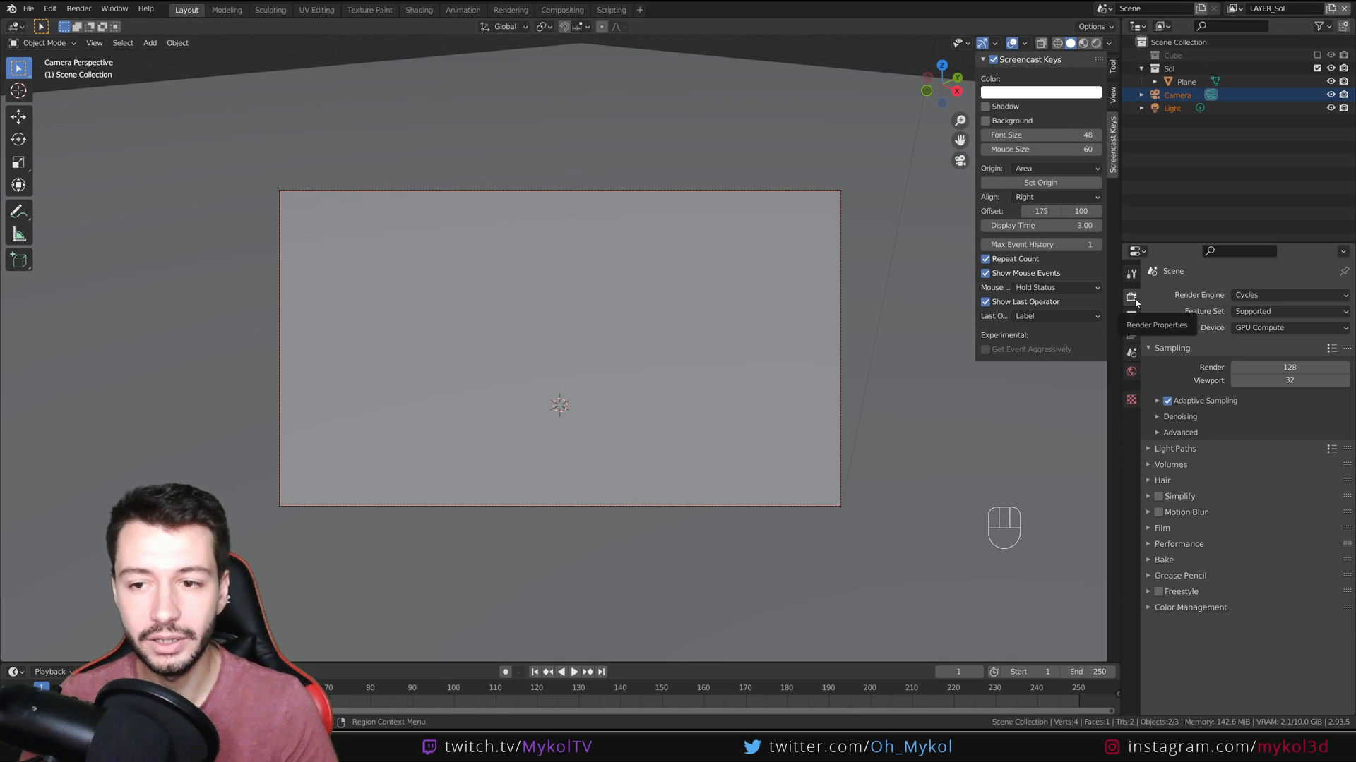
Enable the Transparent film option in the render settings and render the scene again.
{"action": "left_click", "coordinate": [1148, 528]}
{"action": "left_click", "coordinate": [1167, 621]}
{"action": "key", "text": "F12"}
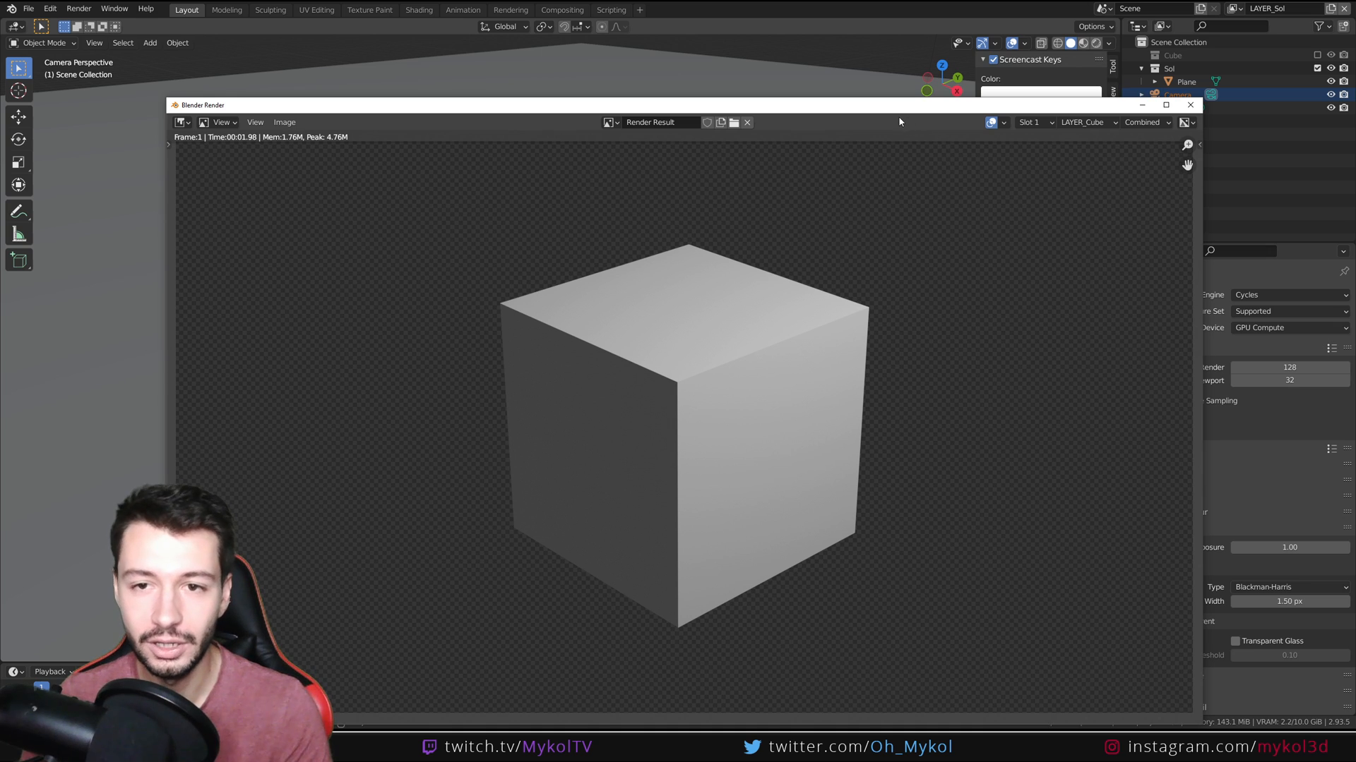
{"action": "left_click_drag", "start_coordinate": [883, 106], "coordinate": [840, 46]}
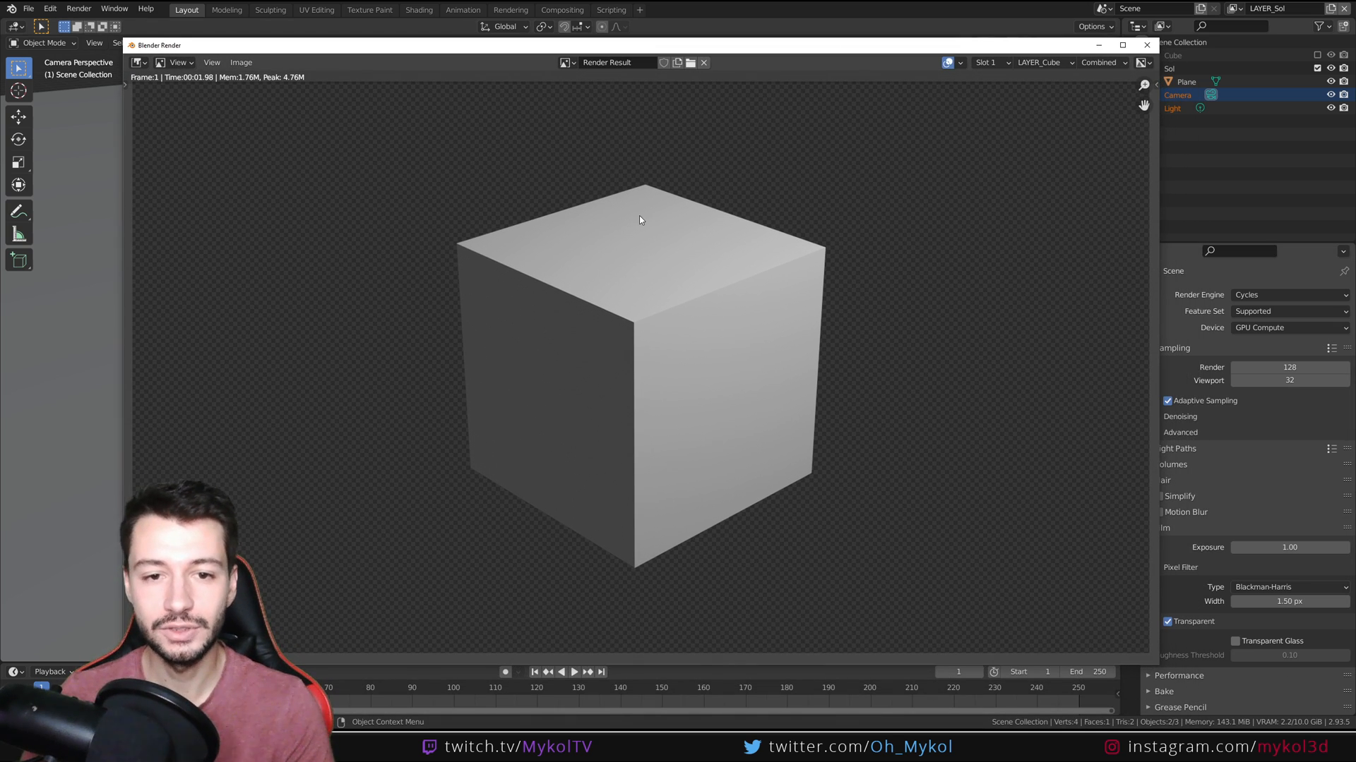
Check both view layers of the transparent-background render, ending on LAYER_Sol, and close the render window.
{"action": "left_click", "coordinate": [1038, 63]}
{"action": "left_click", "coordinate": [1029, 93]}
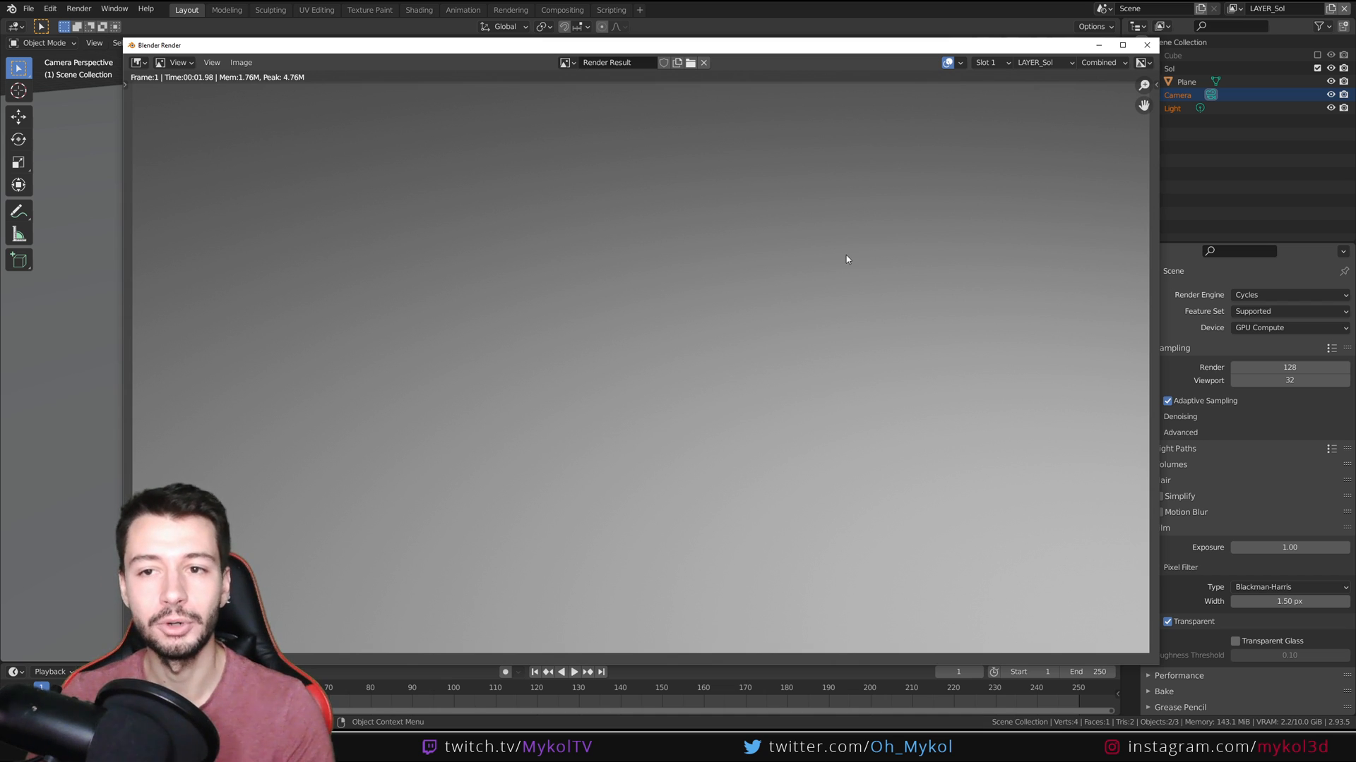
{"action": "left_click", "coordinate": [1042, 63]}
{"action": "left_click", "coordinate": [1031, 78]}
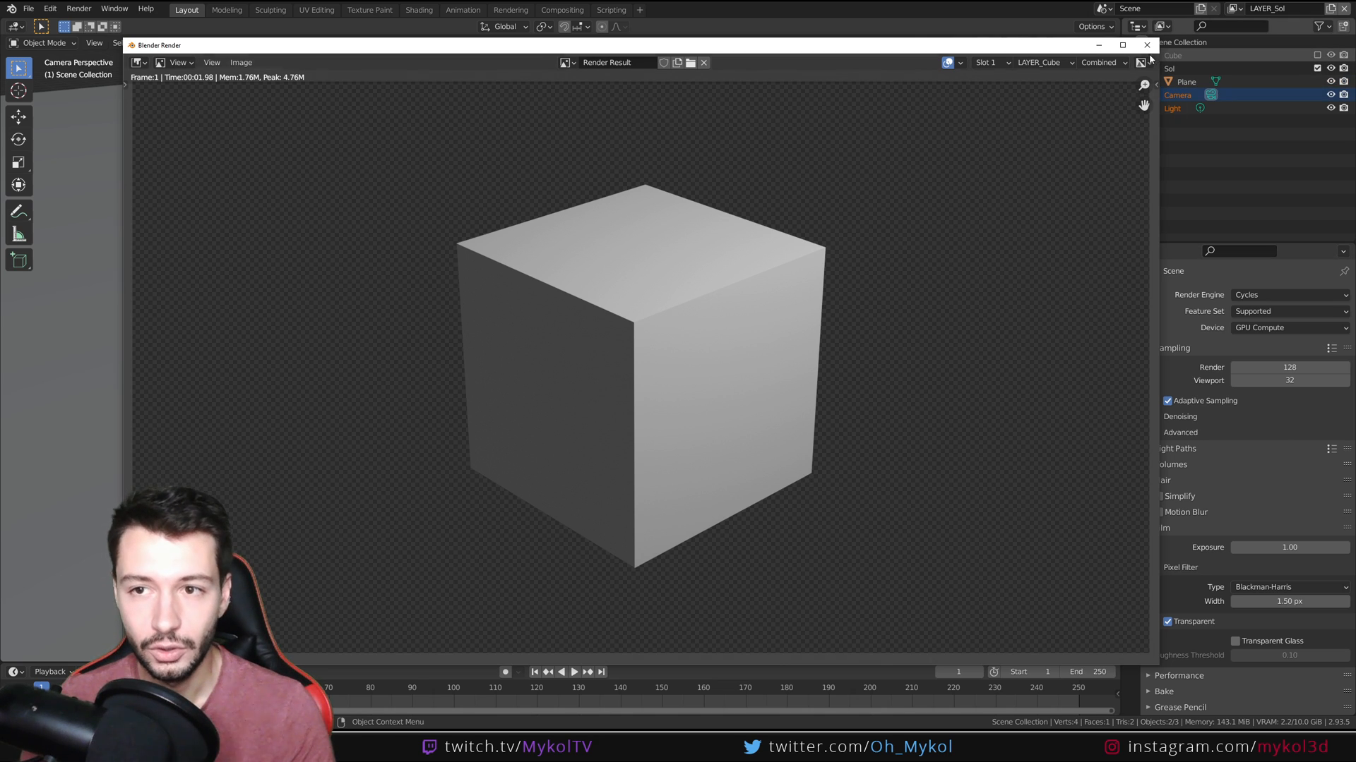
{"action": "left_click", "coordinate": [1038, 63]}
{"action": "left_click", "coordinate": [1030, 94]}
{"action": "left_click_drag", "start_coordinate": [936, 49], "coordinate": [862, 32]}
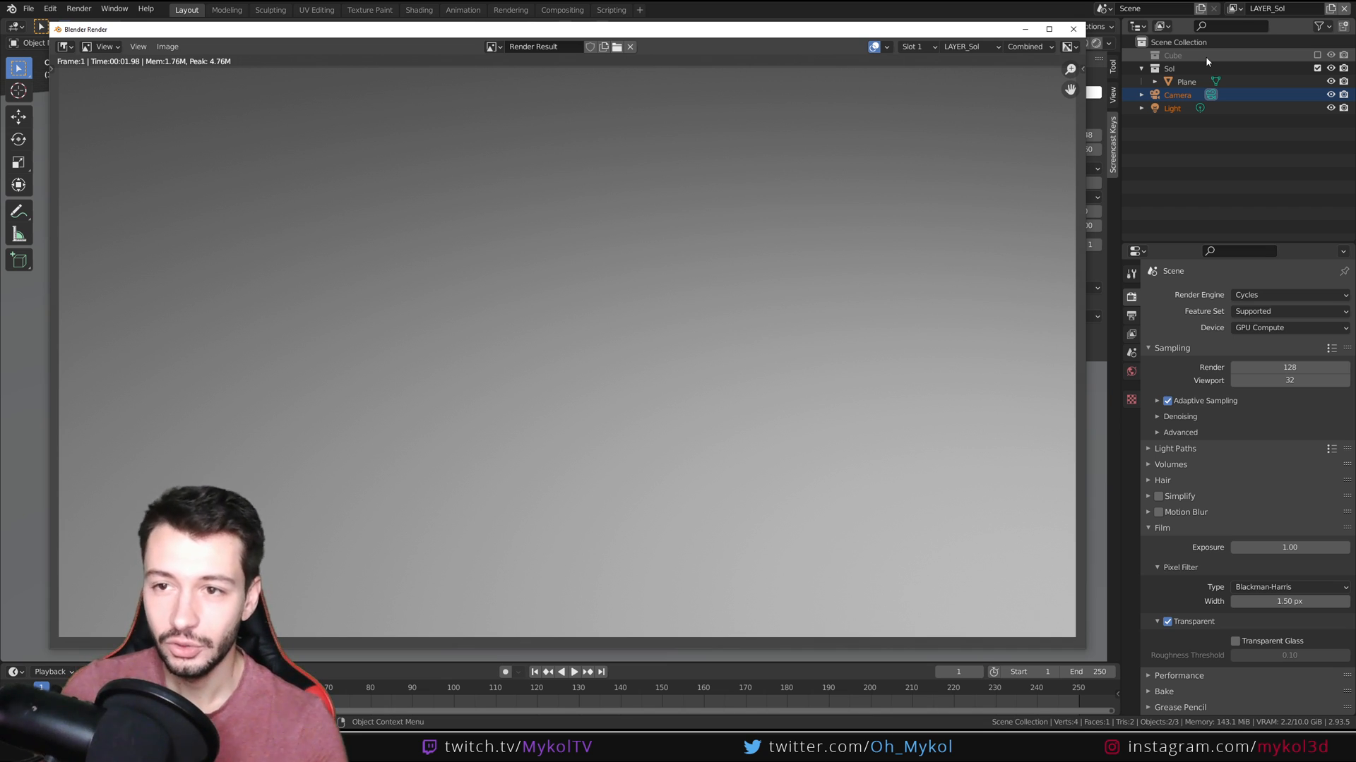
{"action": "left_click", "coordinate": [1073, 29]}
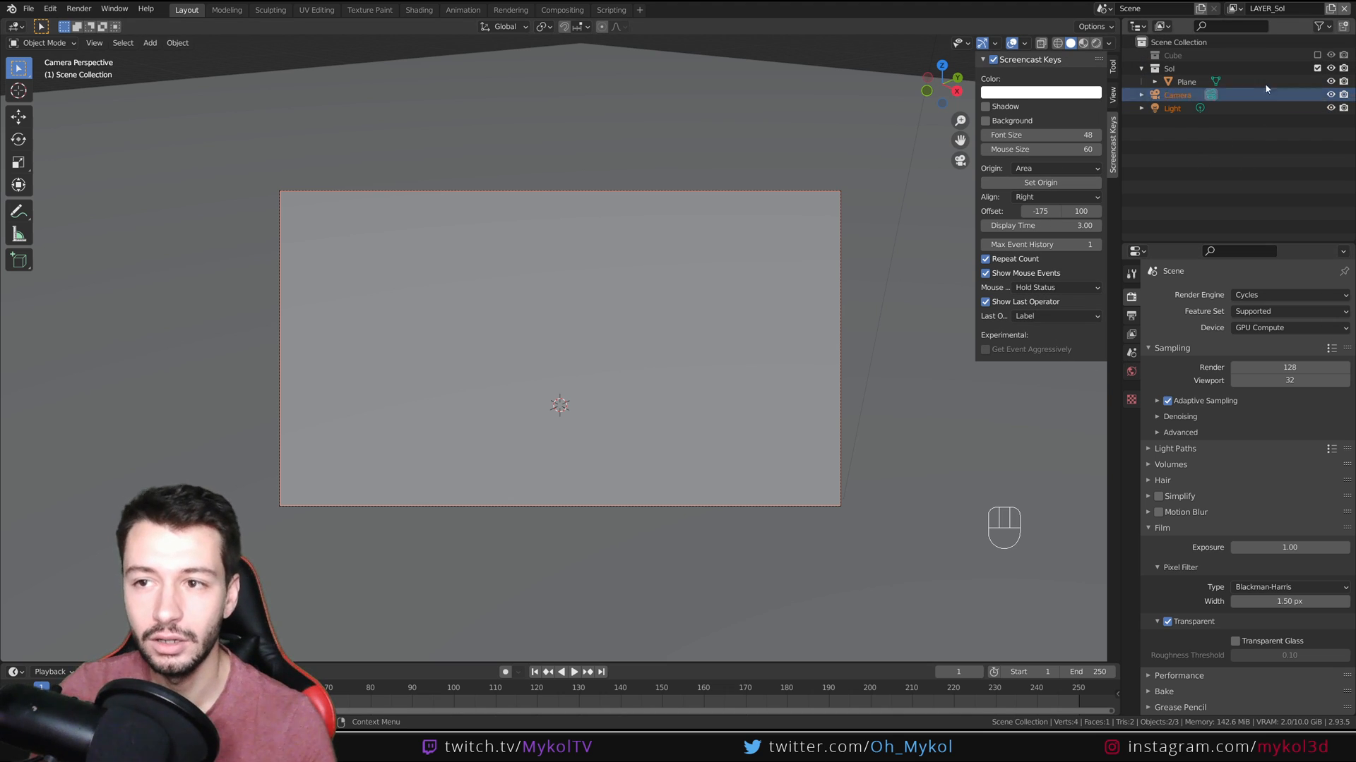
Show the Holdout and Indirect Only toggles in the outliner and set the Cube collection to Indirect Only.
{"action": "left_click", "coordinate": [1327, 29]}
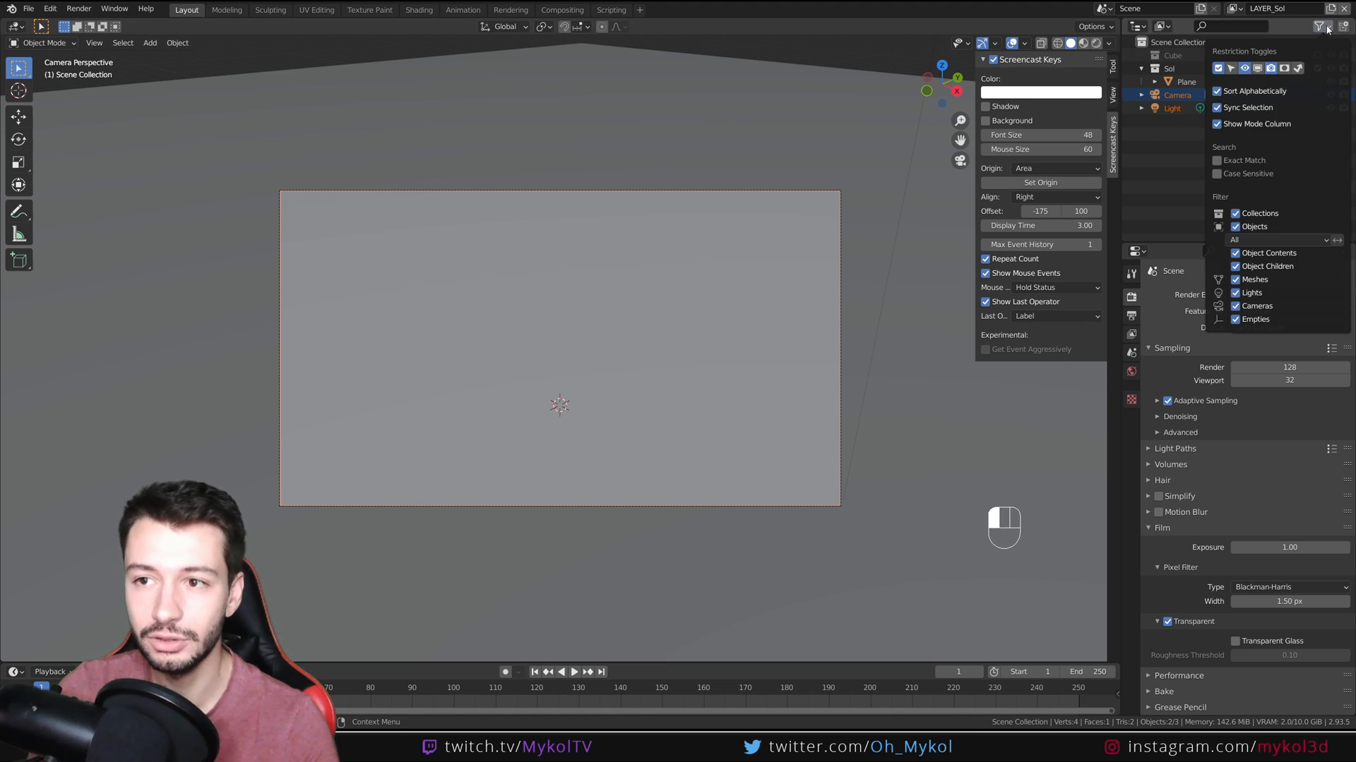
{"action": "left_click", "coordinate": [1299, 69]}
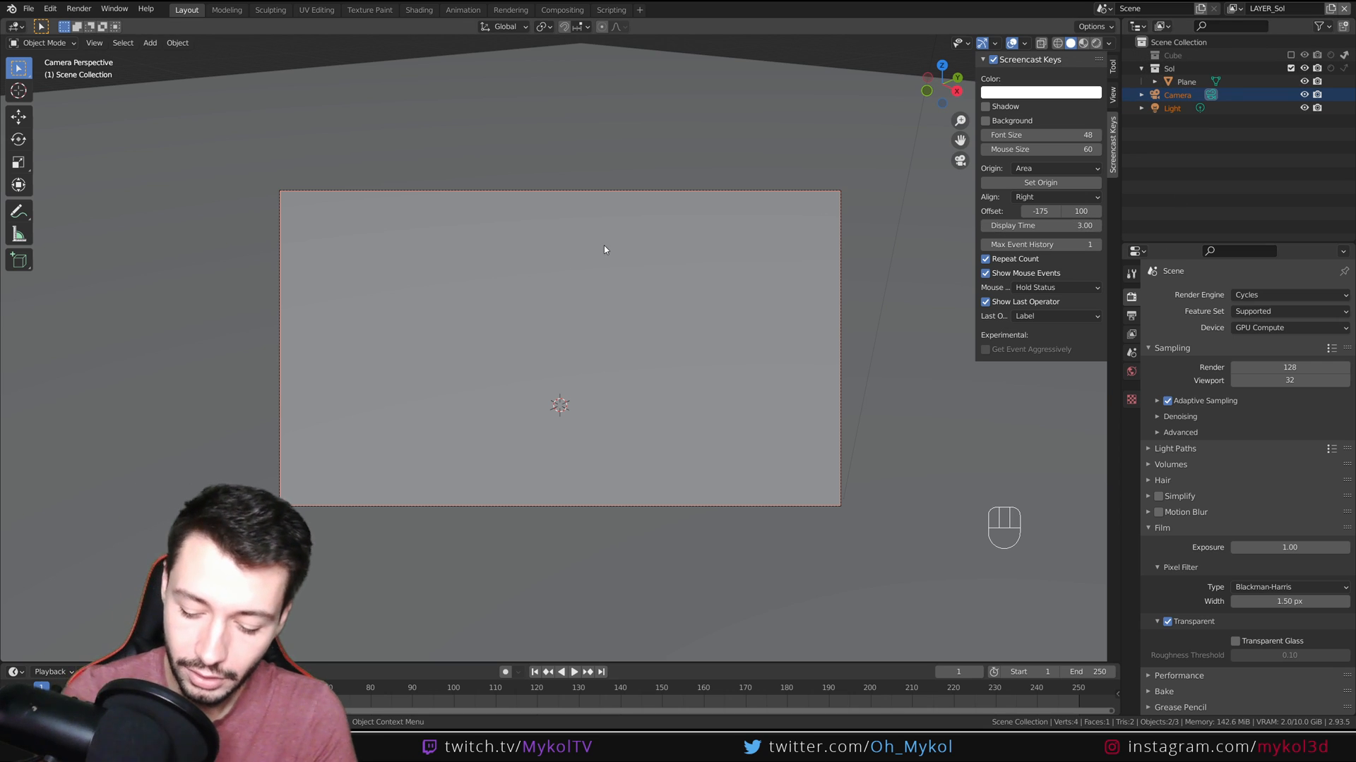
Render with the Cube collection still excluded from LAYER_Sol, view that layer's result, and close the render window.
{"action": "key", "text": "F12"}
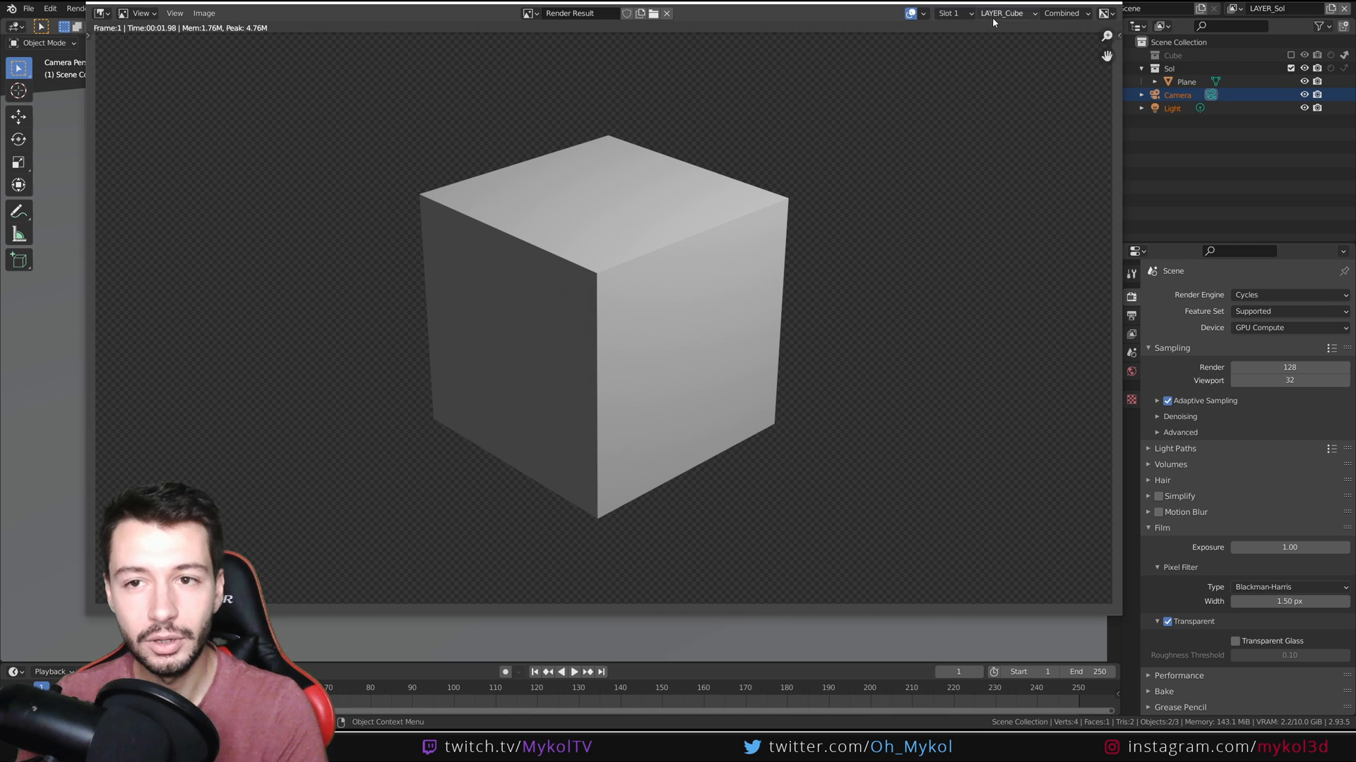
{"action": "left_click", "coordinate": [993, 17]}
{"action": "left_click", "coordinate": [996, 44]}
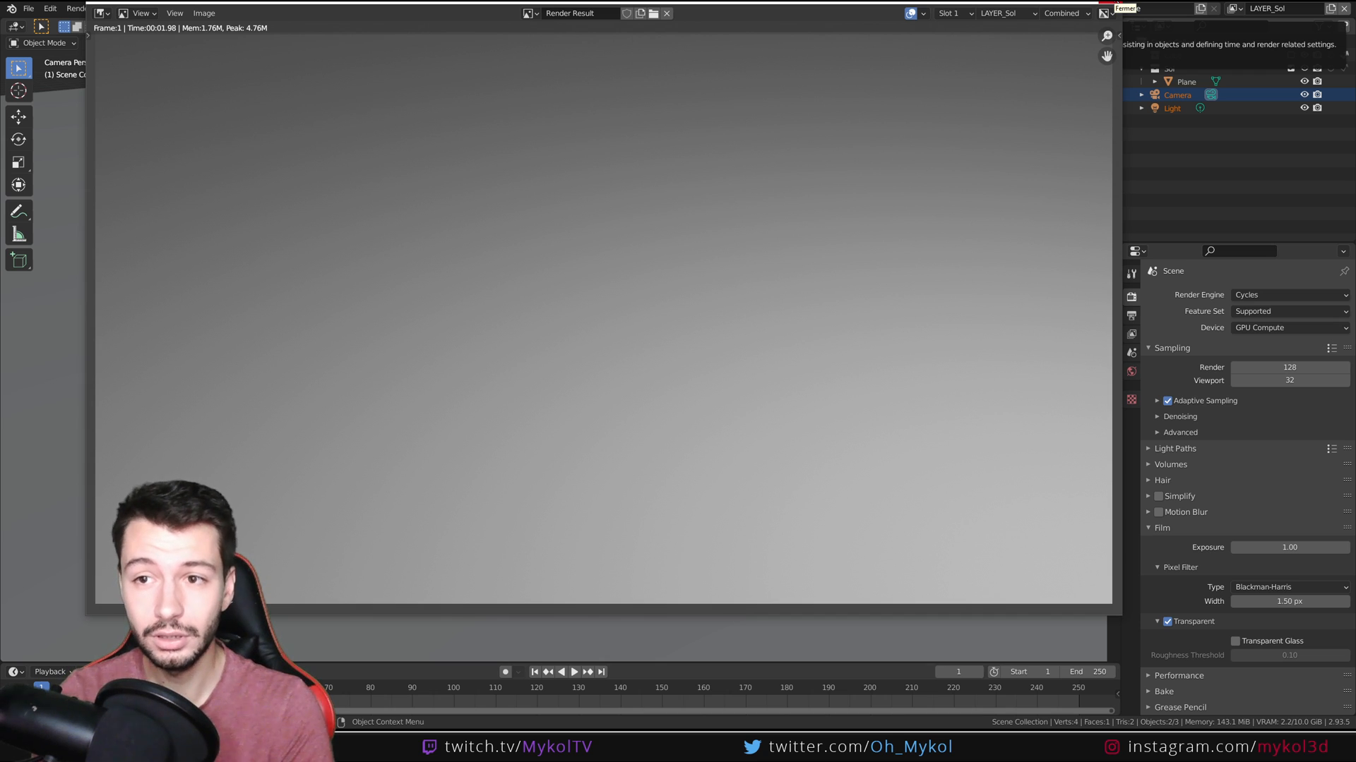
{"action": "left_click", "coordinate": [1111, 3]}
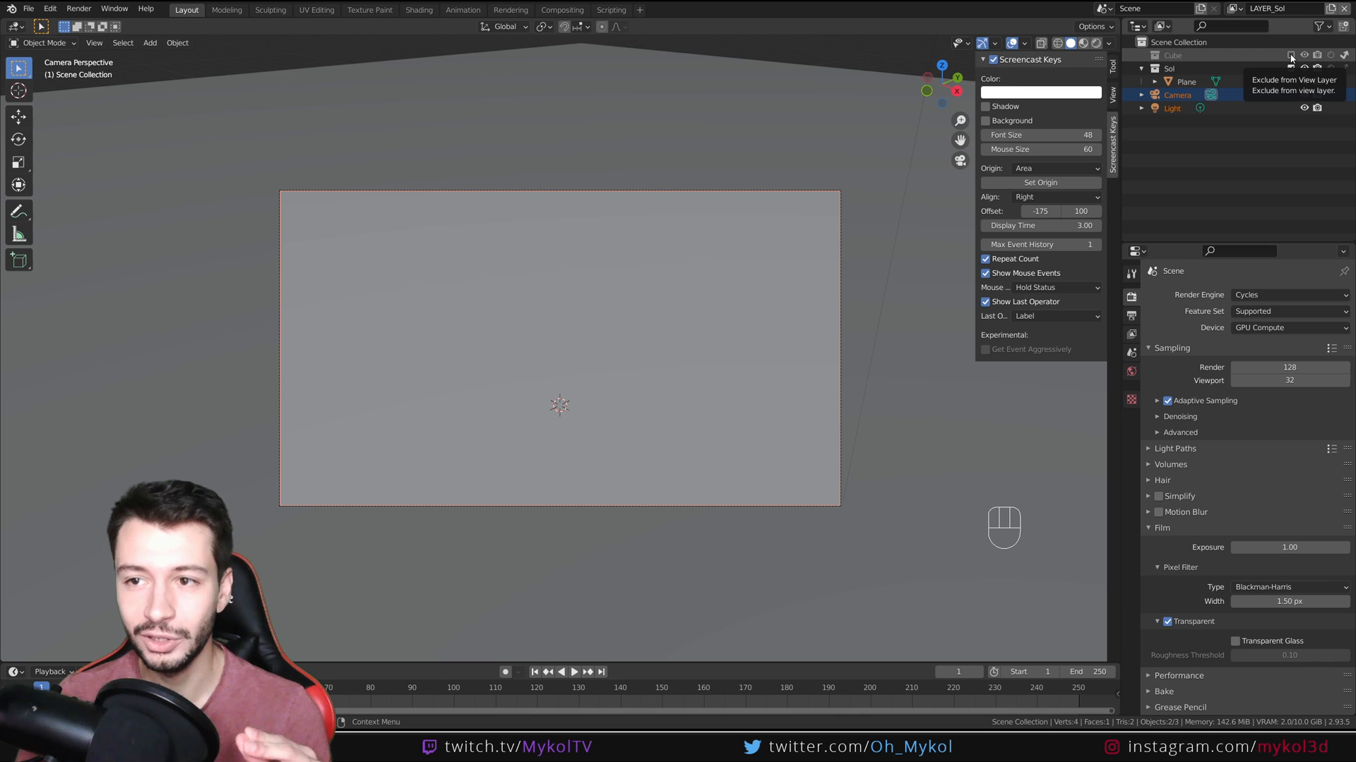
Include the Cube collection in LAYER_Sol again, and render the scene to view the LAYER_Sol result.
{"action": "left_click", "coordinate": [1291, 56]}
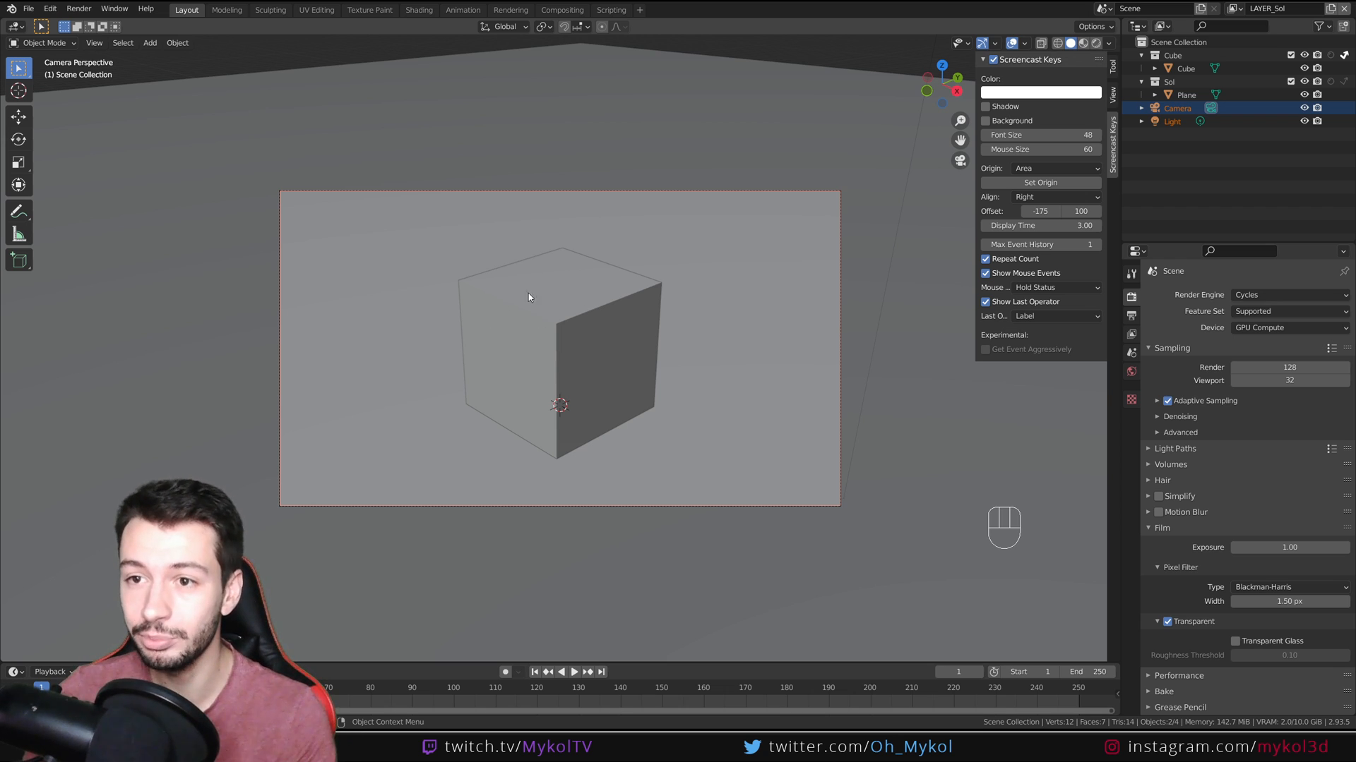
{"action": "key", "text": "F12"}
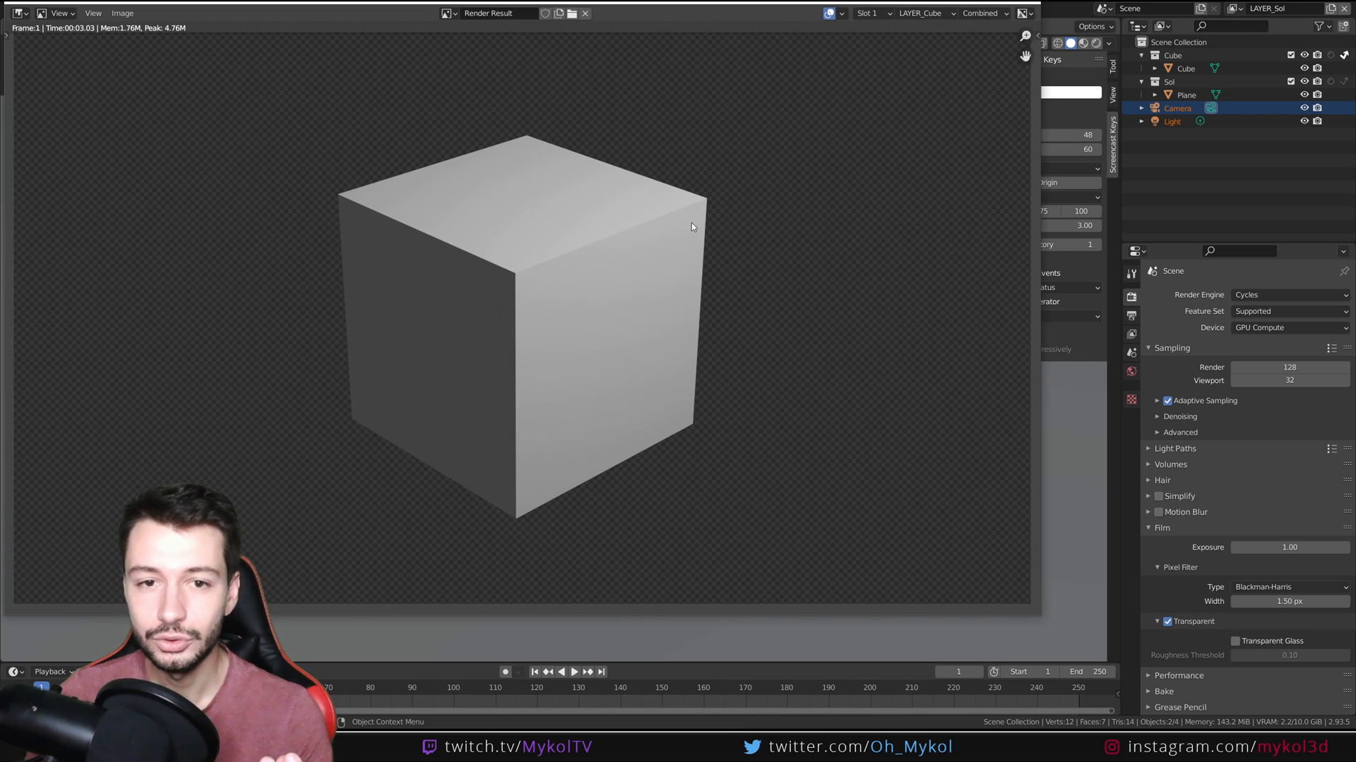
{"action": "left_click", "coordinate": [920, 14]}
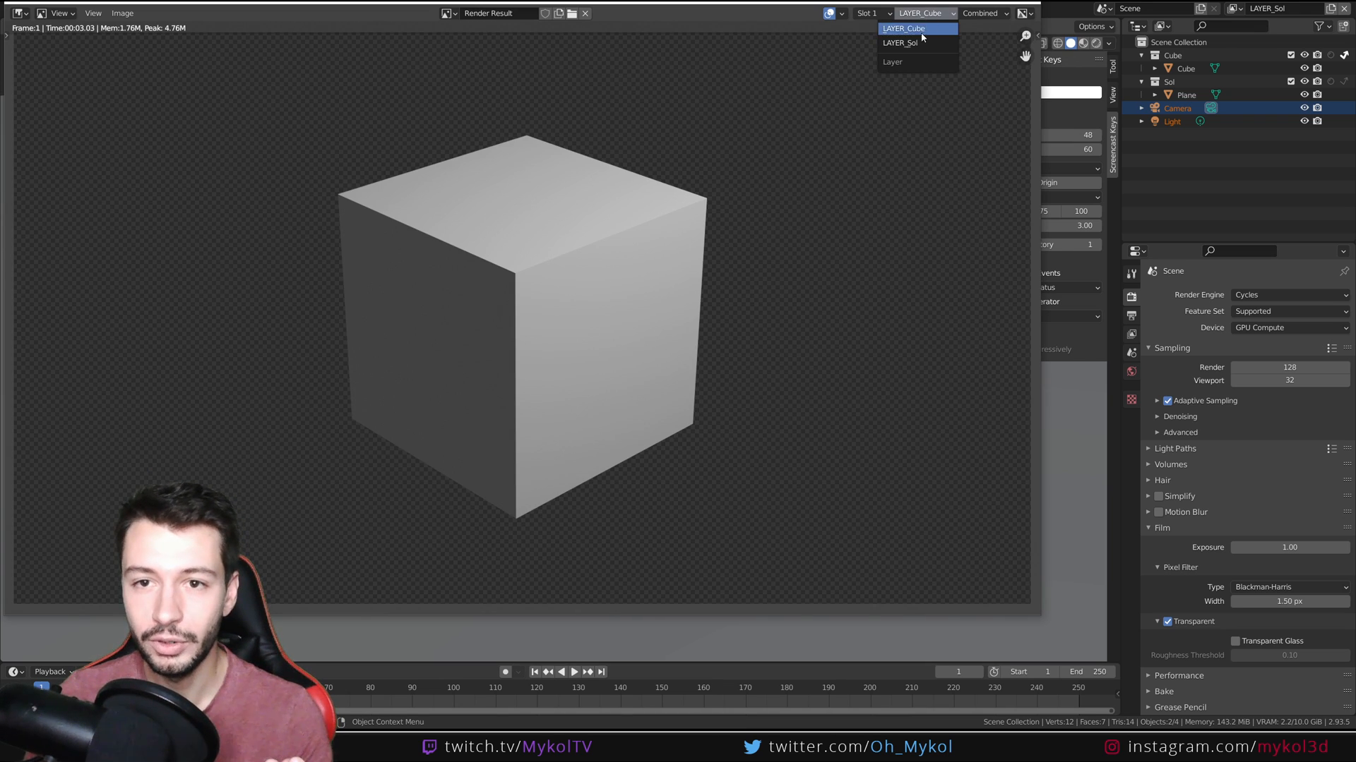
{"action": "left_click", "coordinate": [913, 42]}
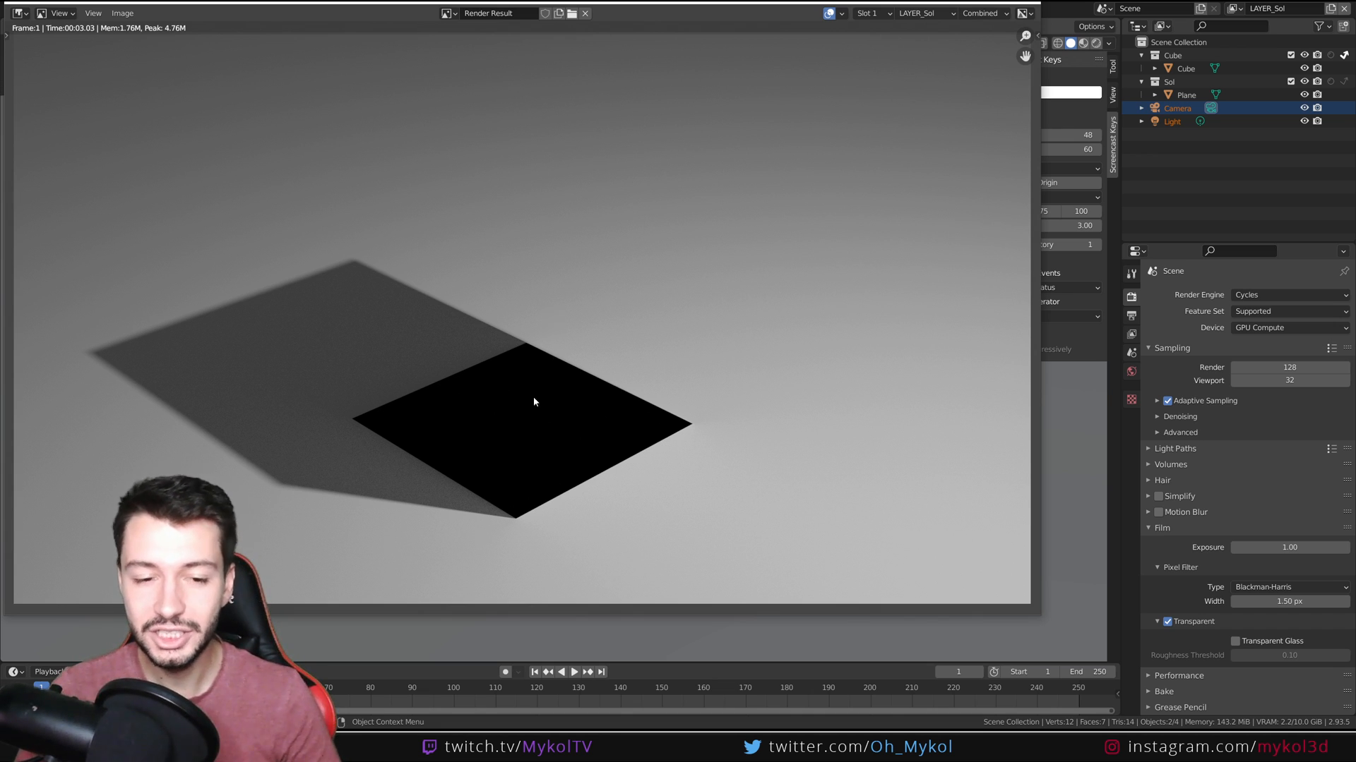
View the LAYER_Cube result, compare it with the render in Slot 8, return to Slot 1 and close the render window.
{"action": "left_click", "coordinate": [916, 13]}
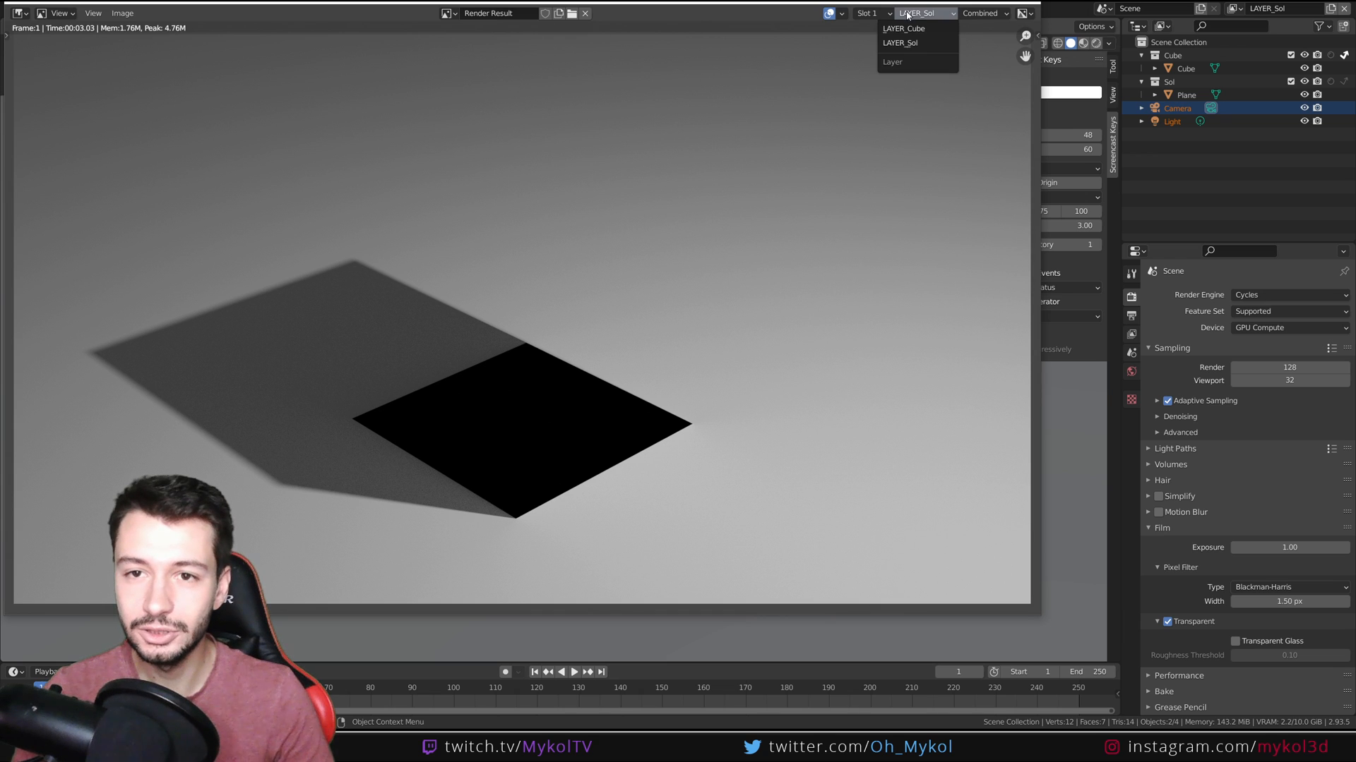
{"action": "left_click", "coordinate": [914, 30]}
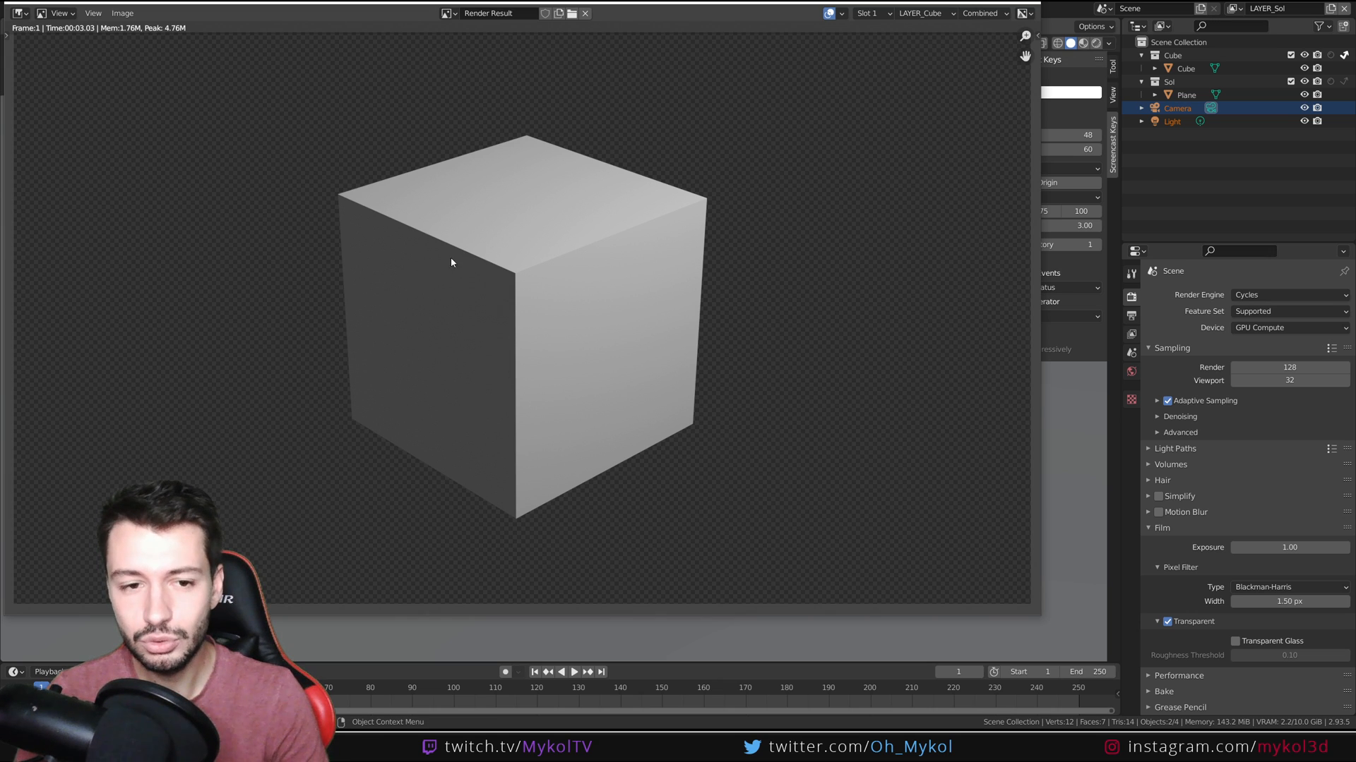
{"action": "left_click", "coordinate": [867, 13]}
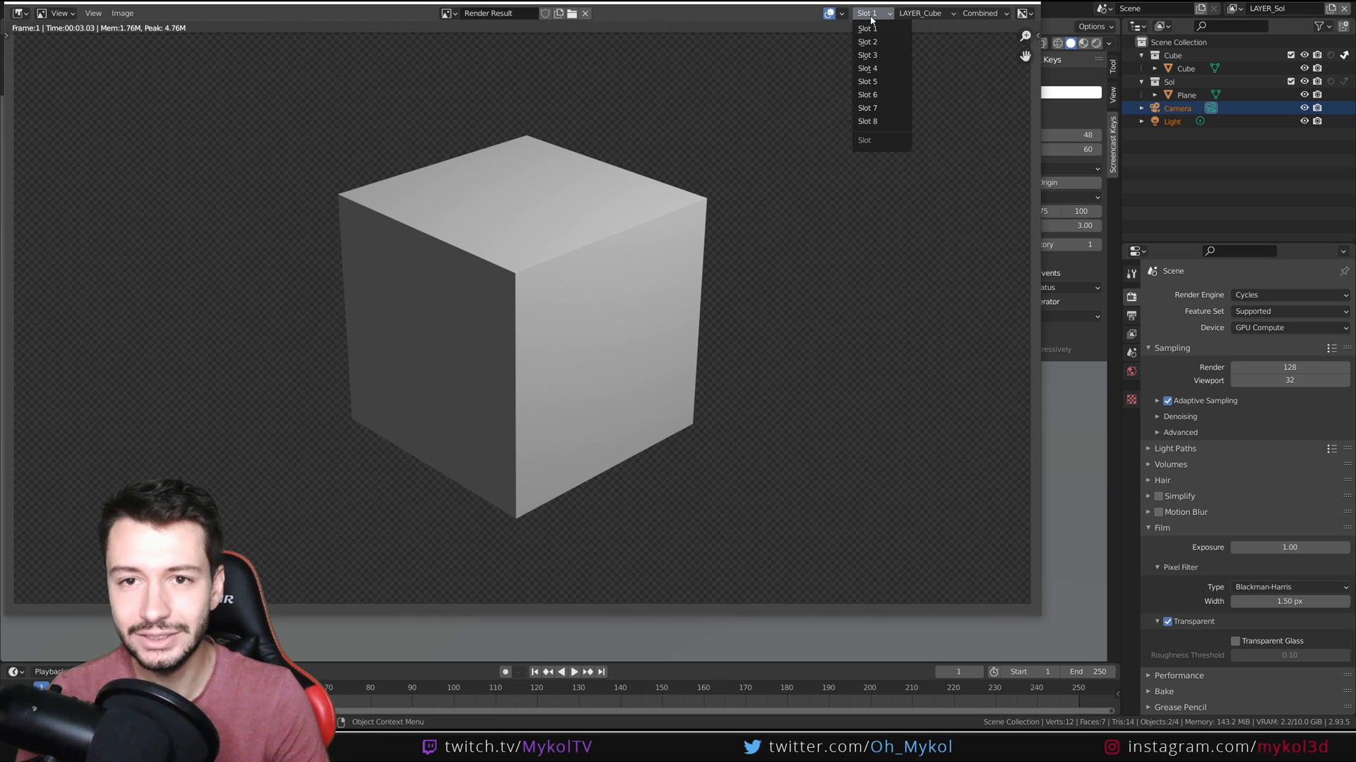
{"action": "left_click", "coordinate": [878, 128]}
{"action": "left_click", "coordinate": [868, 13]}
{"action": "left_click", "coordinate": [871, 29]}
{"action": "key", "text": "Escape"}
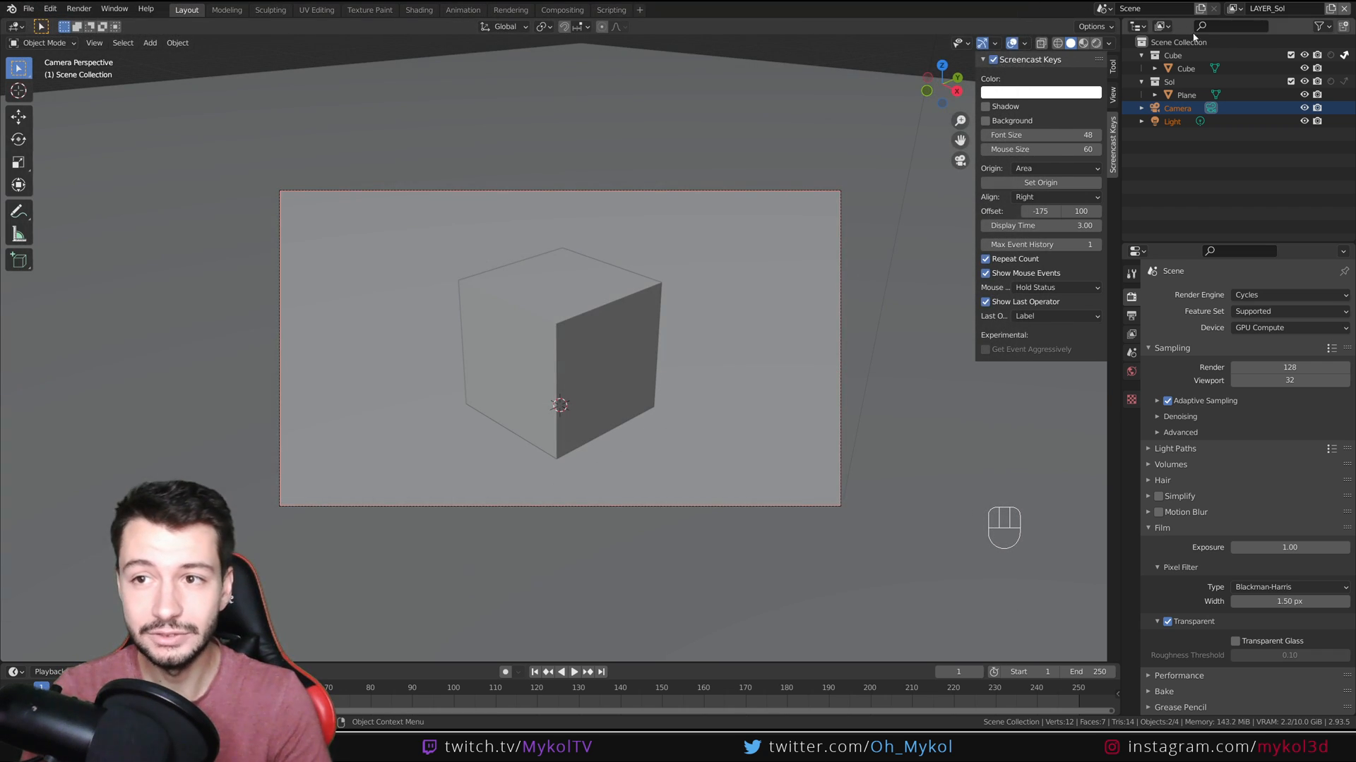
In the LAYER_Cube view layer, include the Sol collection and set it to Indirect Only.
{"action": "left_click", "coordinate": [1235, 10]}
{"action": "left_click", "coordinate": [1210, 30]}
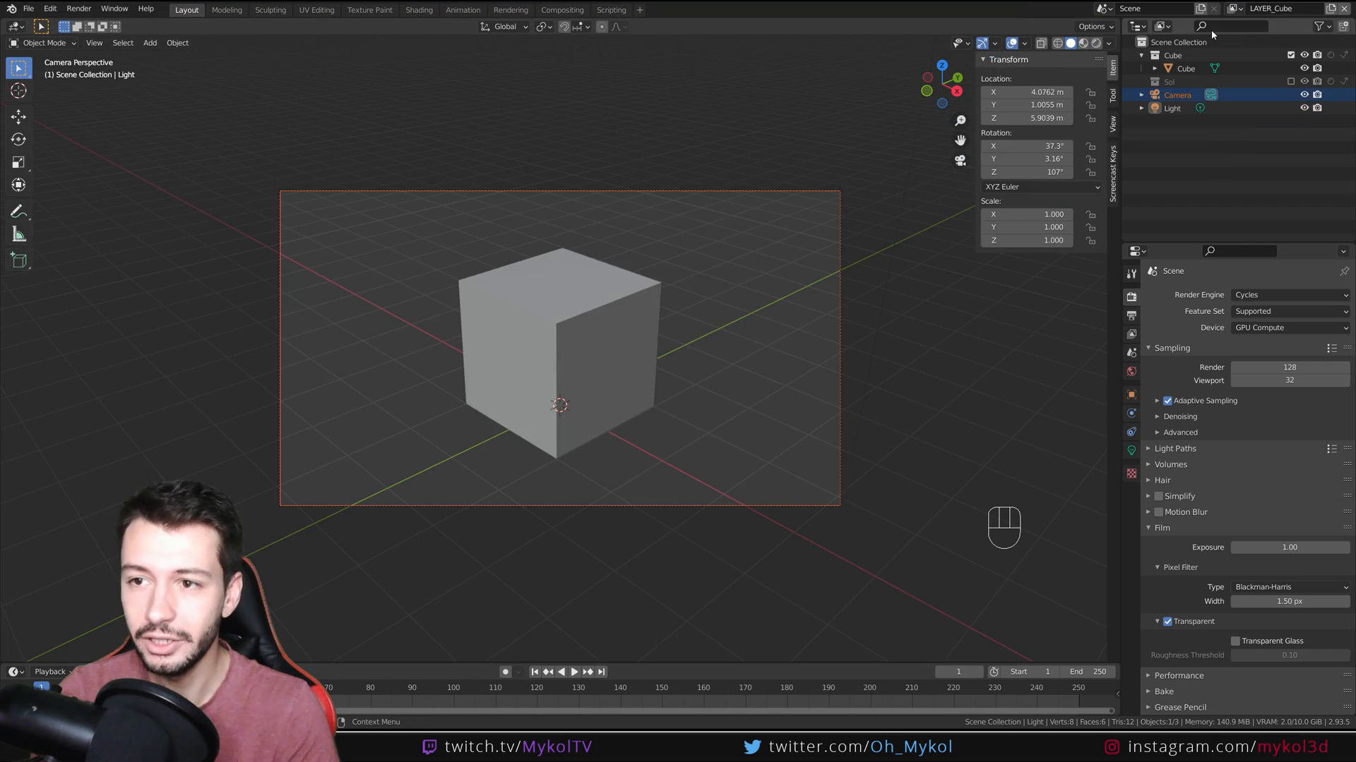
{"action": "left_click", "coordinate": [1194, 157]}
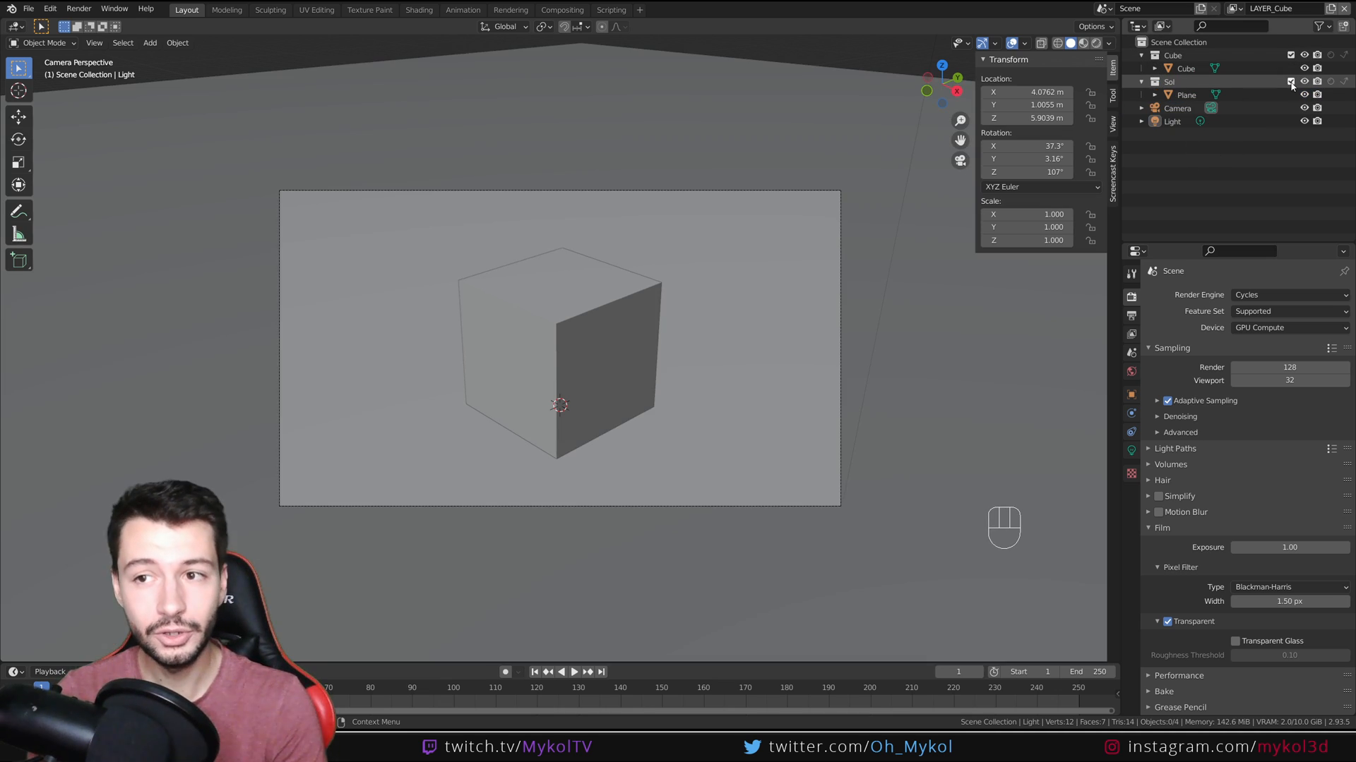
{"action": "left_click", "coordinate": [1291, 82]}
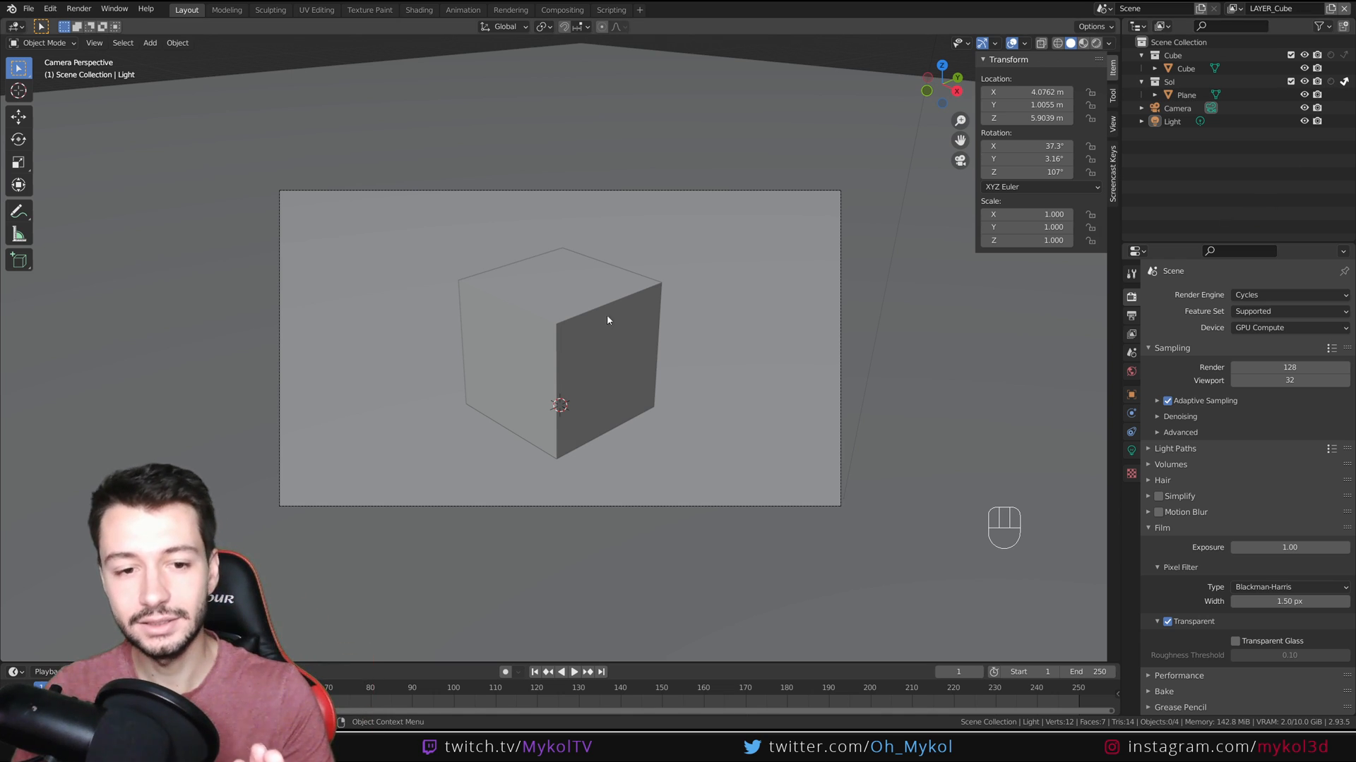
Render the scene, compare the LAYER_Cube result in Slot 1 with the render in Slot 8, and close the render window.
{"action": "key", "text": "F12"}
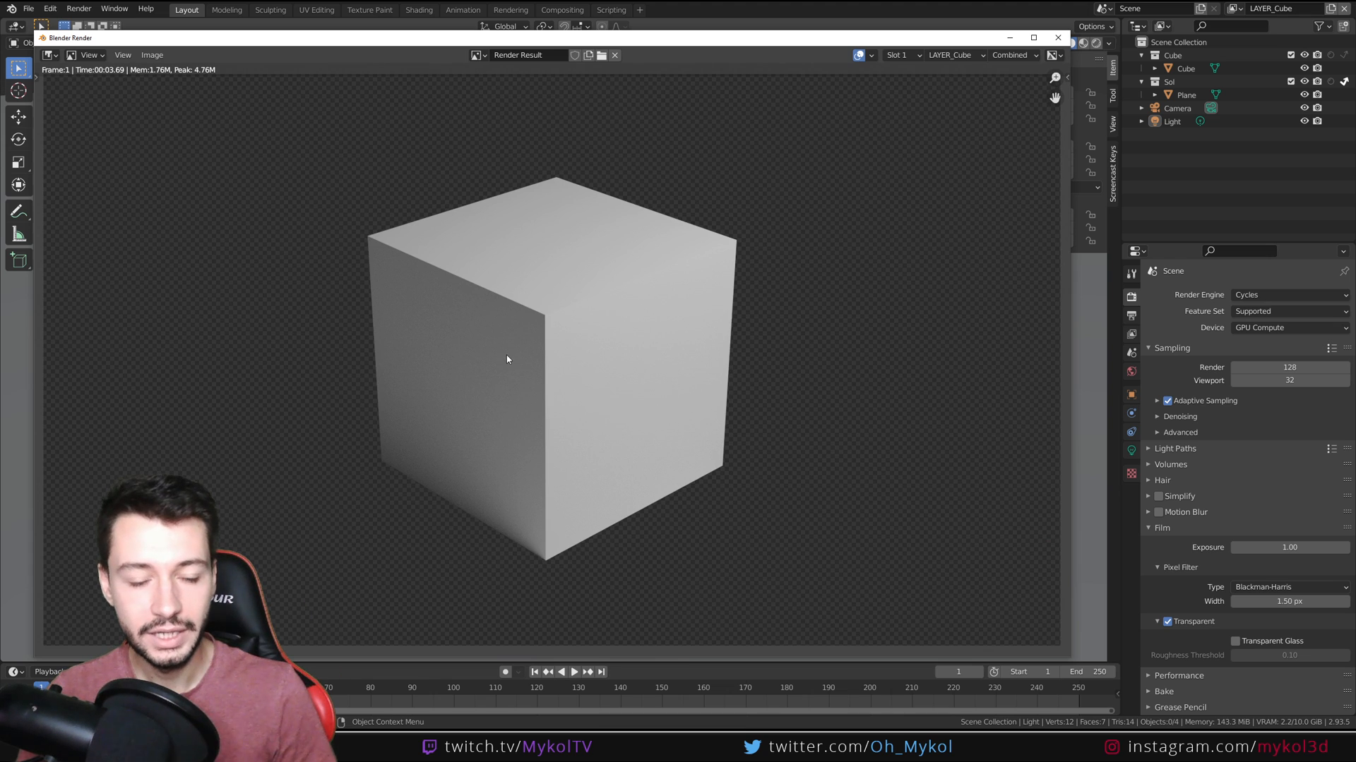
{"action": "left_click", "coordinate": [901, 55]}
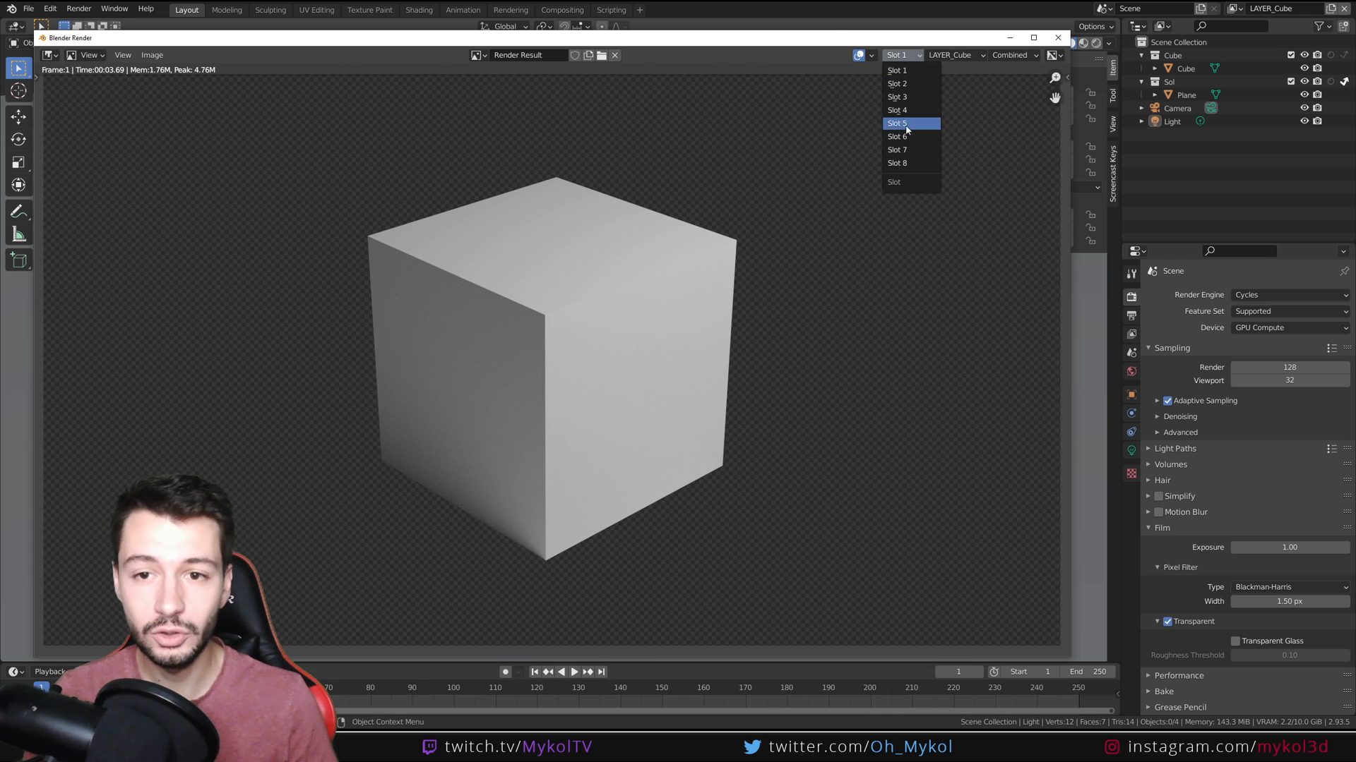
{"action": "left_click", "coordinate": [907, 166]}
{"action": "left_click", "coordinate": [895, 55]}
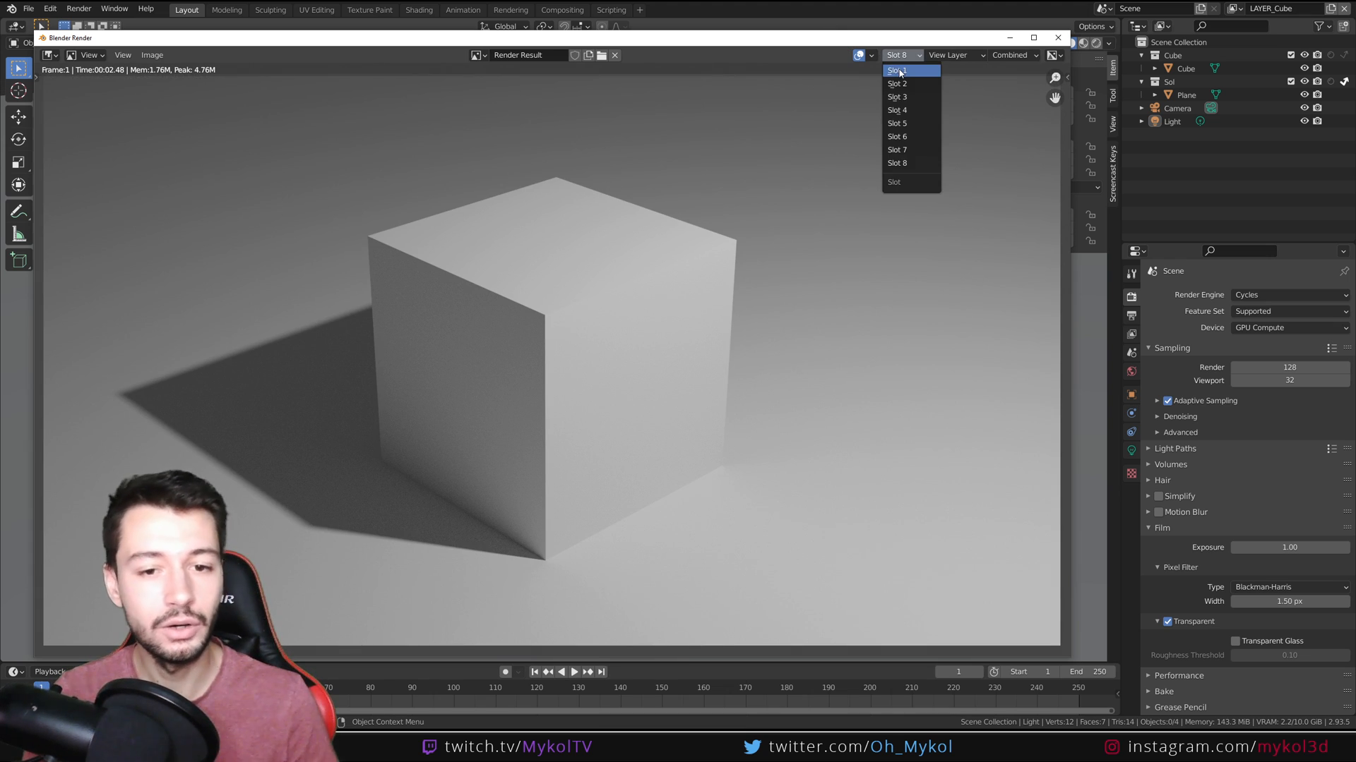
{"action": "left_click", "coordinate": [899, 73]}
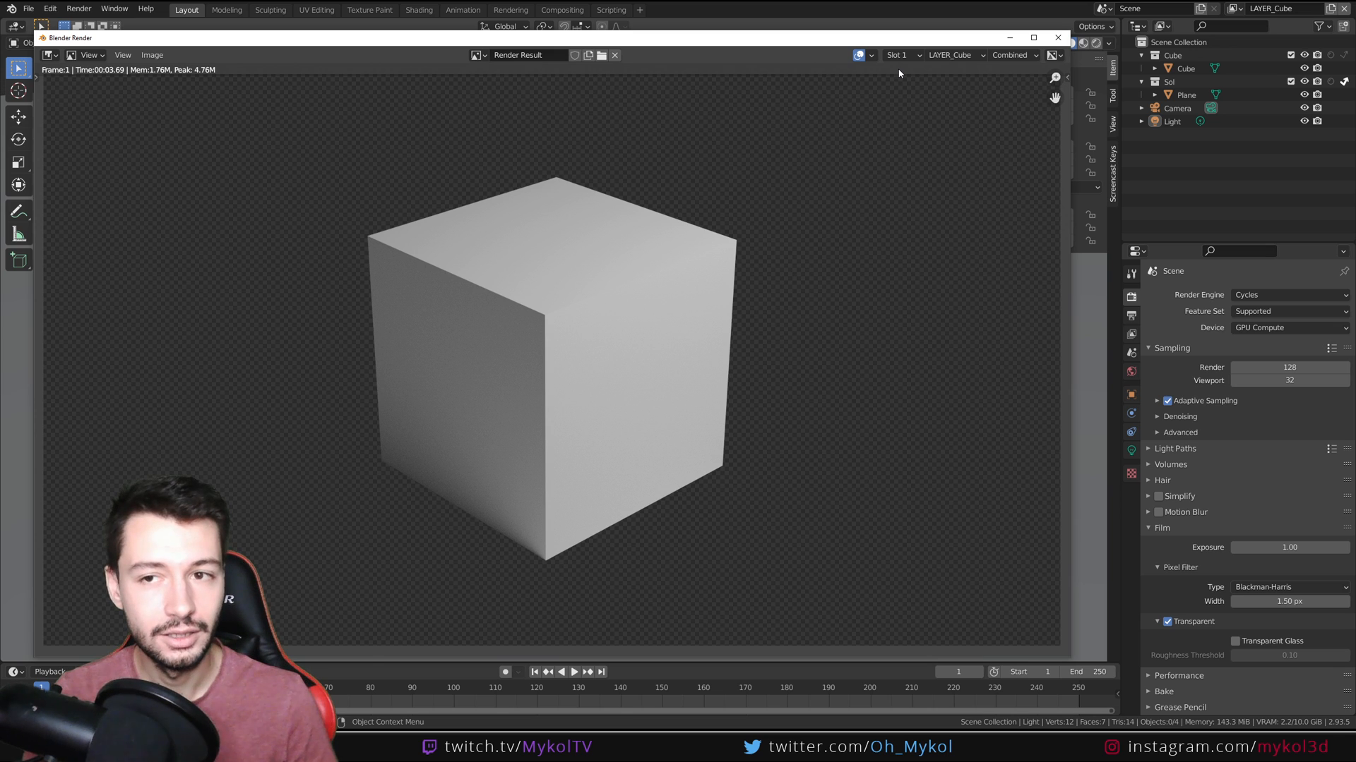
{"action": "left_click", "coordinate": [1057, 38]}
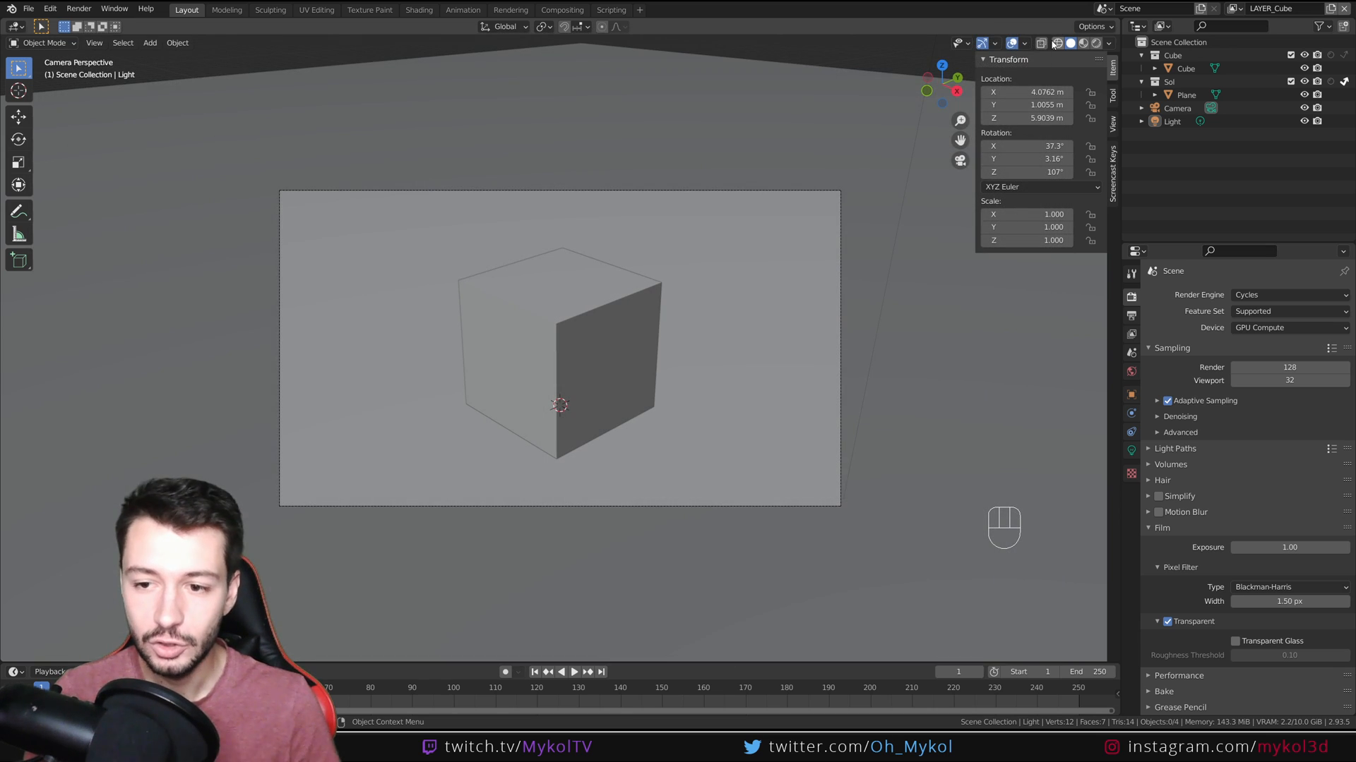
Show the Sol collection's restriction settings, and make LAYER_Sol the active view layer.
{"action": "left_click", "coordinate": [1178, 83]}
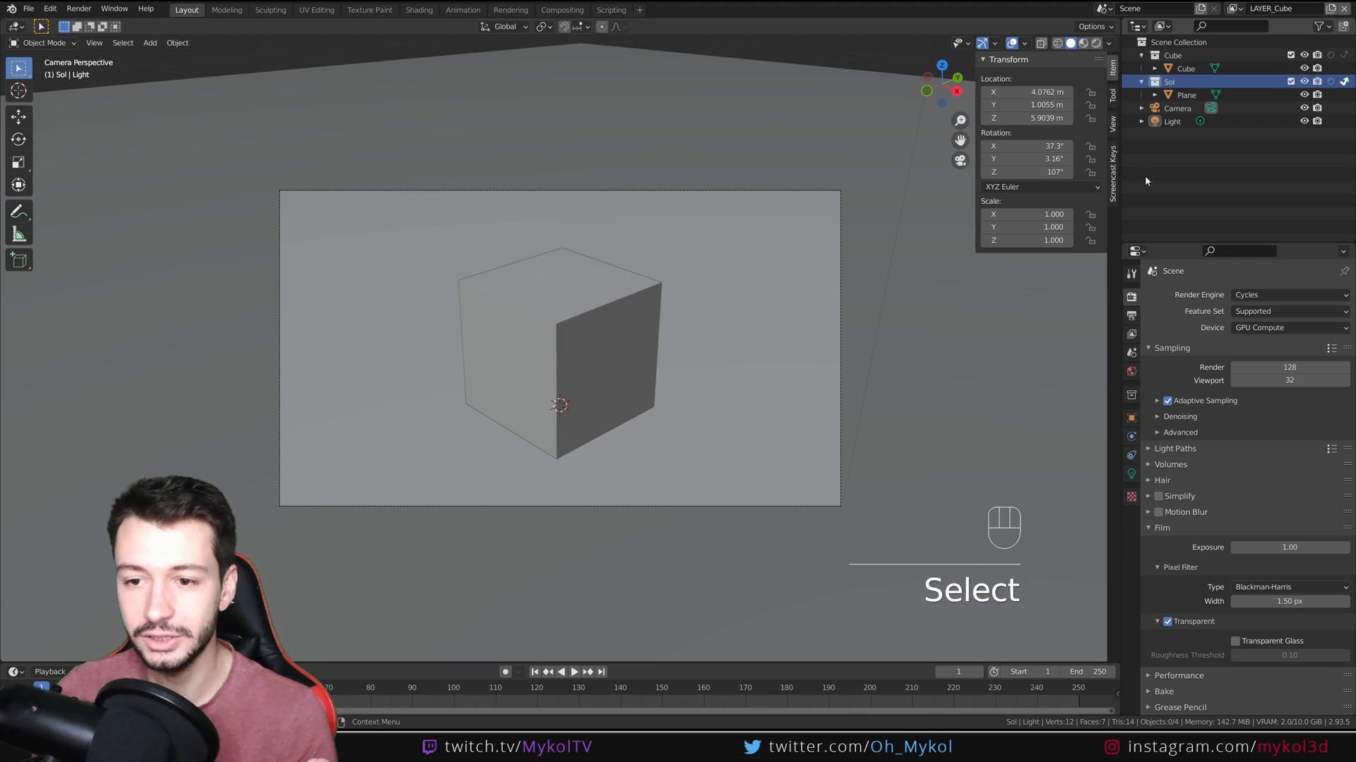
{"action": "left_click", "coordinate": [1131, 397]}
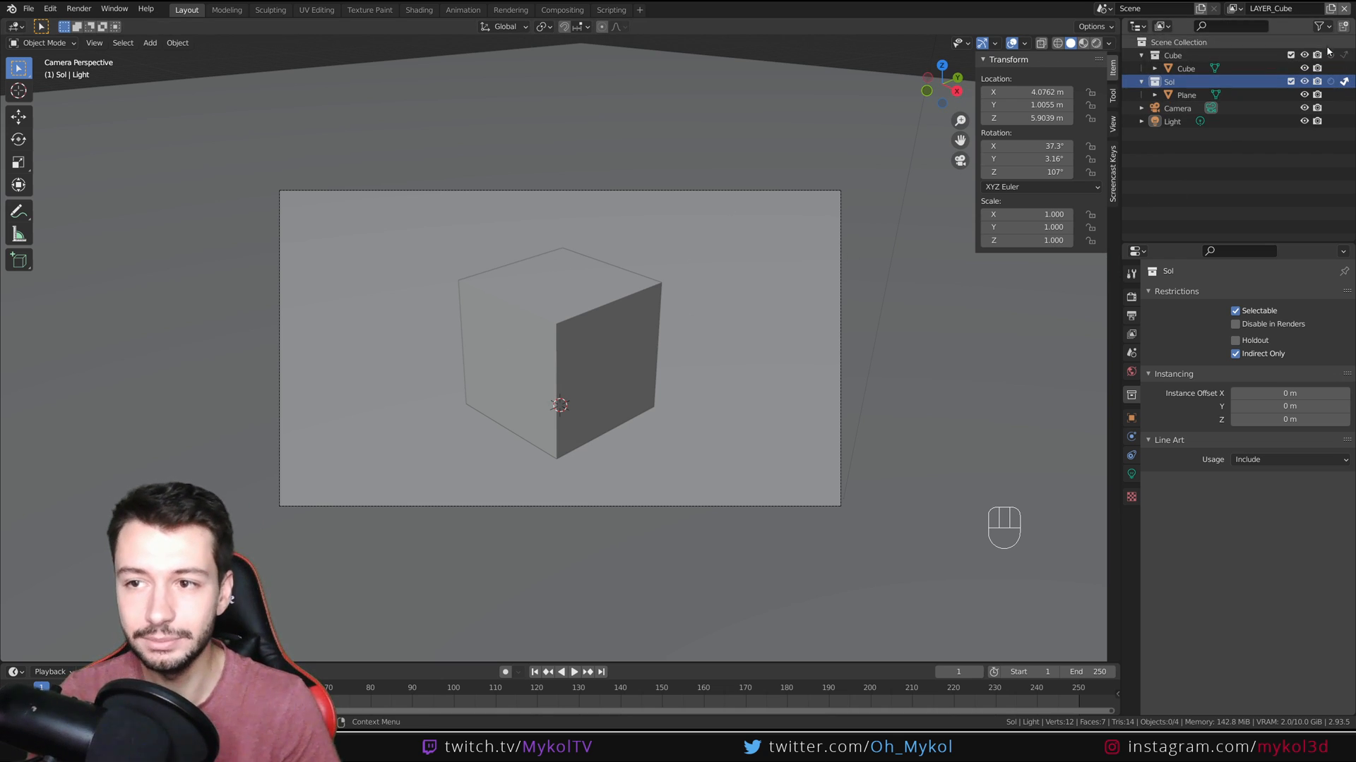
{"action": "left_click", "coordinate": [1232, 12]}
{"action": "left_click", "coordinate": [1120, 41]}
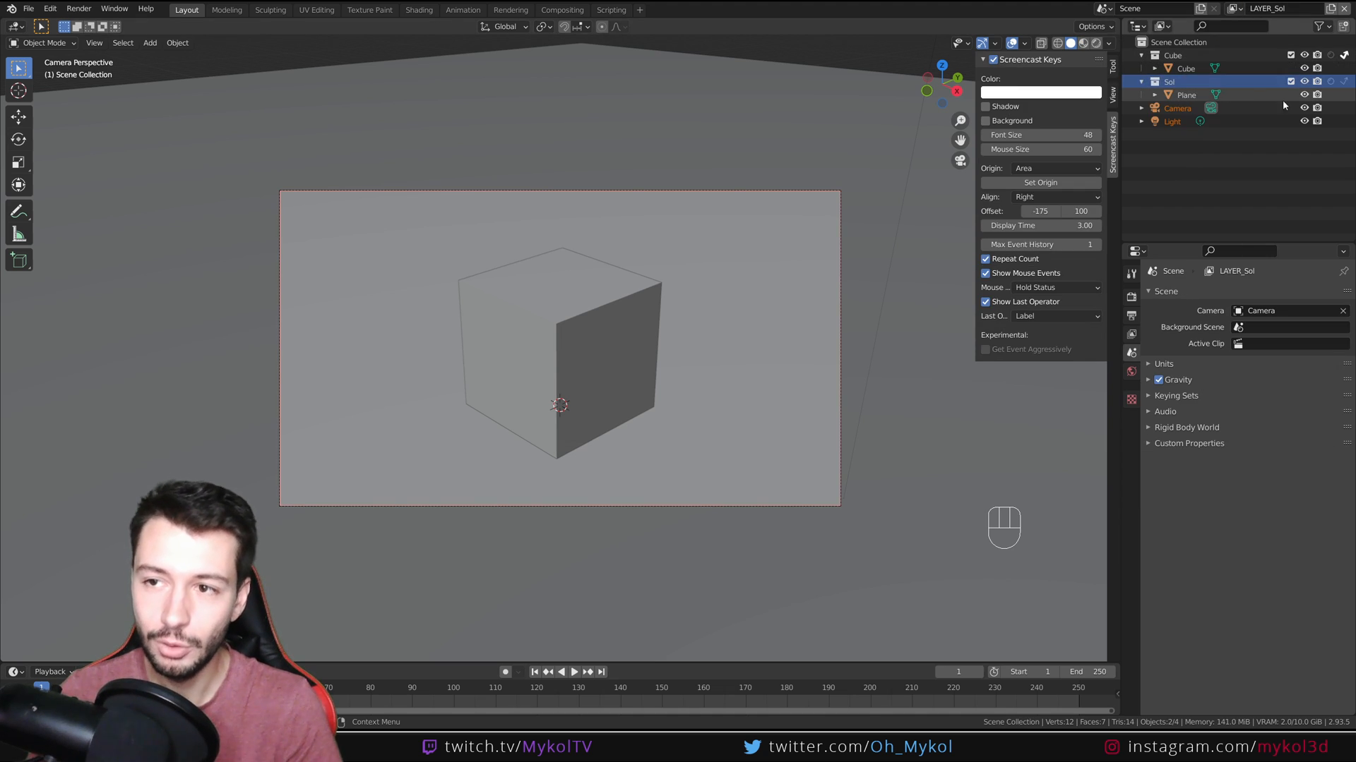
Try Holdout on the Cube collection in LAYER_Sol, and render the scene to view that layer's result.
{"action": "left_click", "coordinate": [1331, 56]}
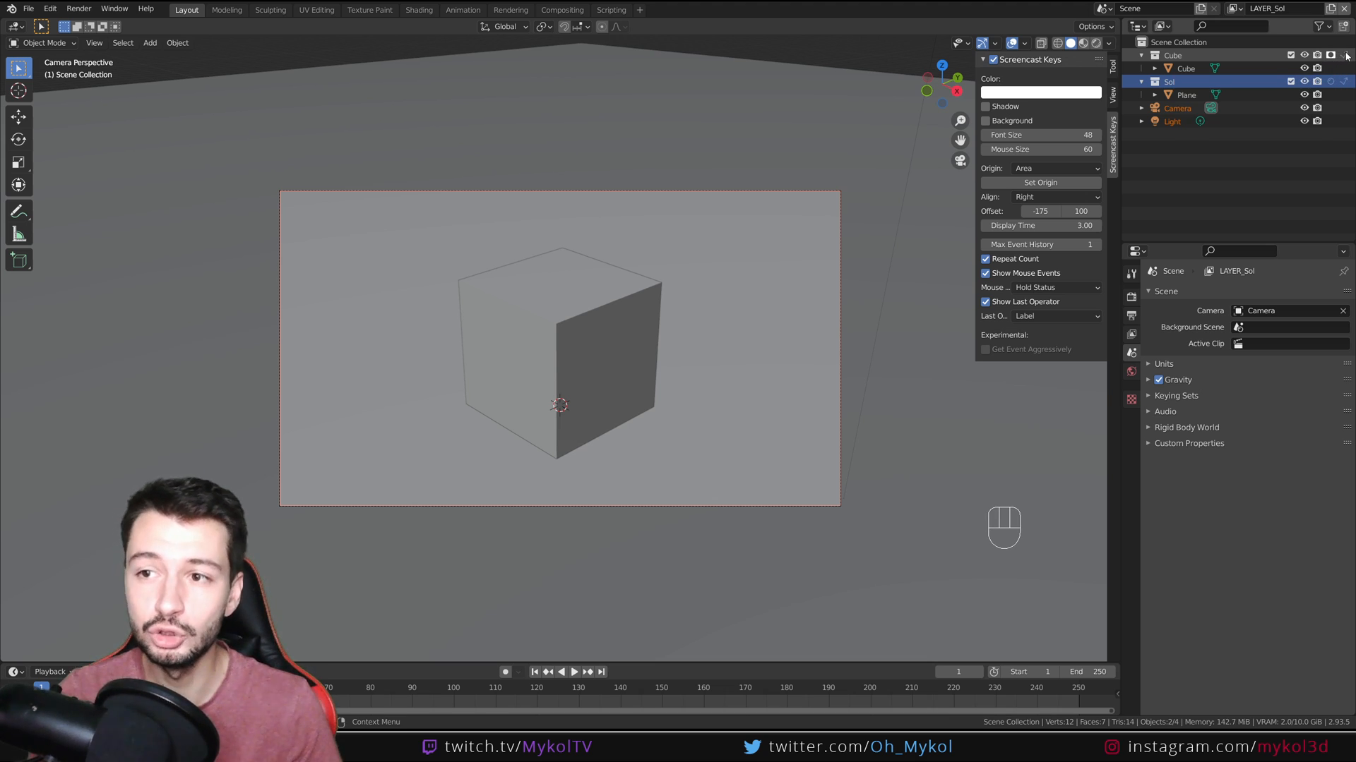
{"action": "key", "text": "F12"}
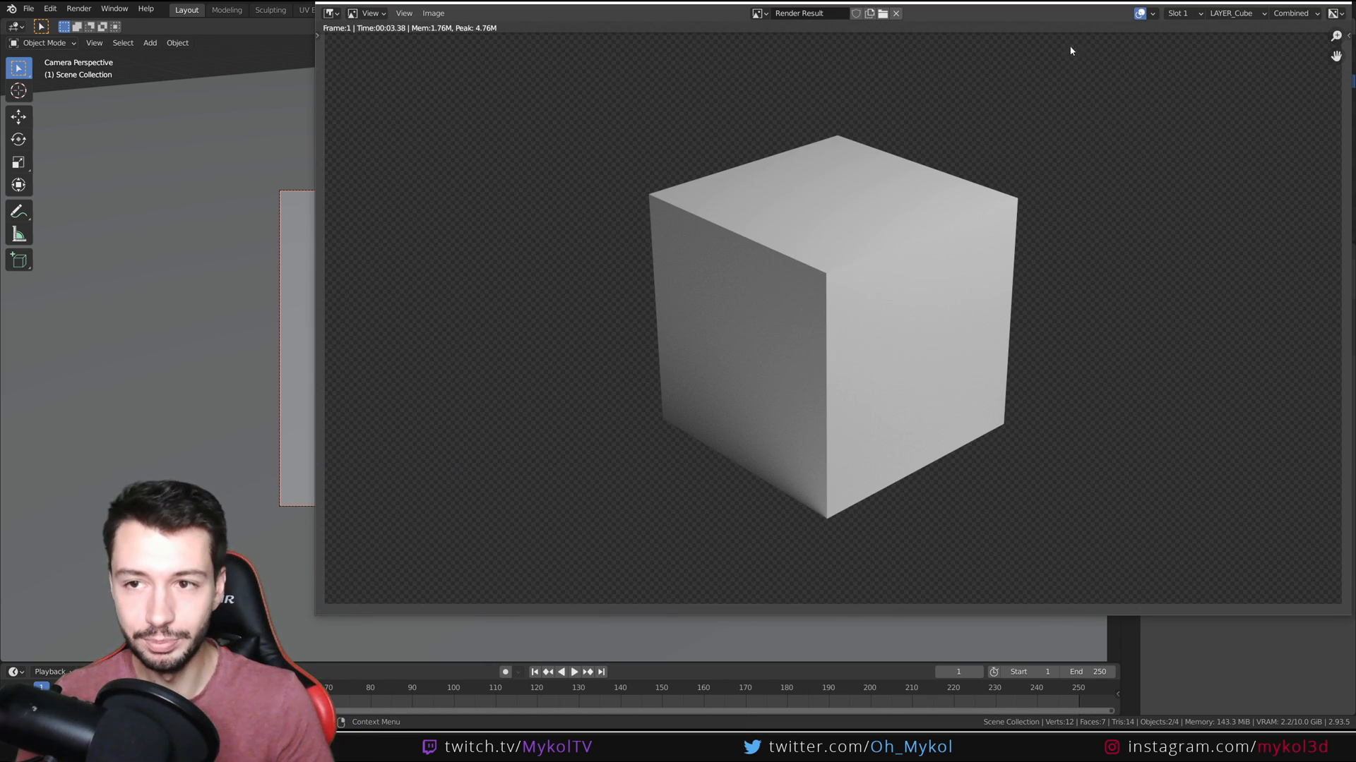
{"action": "left_click", "coordinate": [1177, 12]}
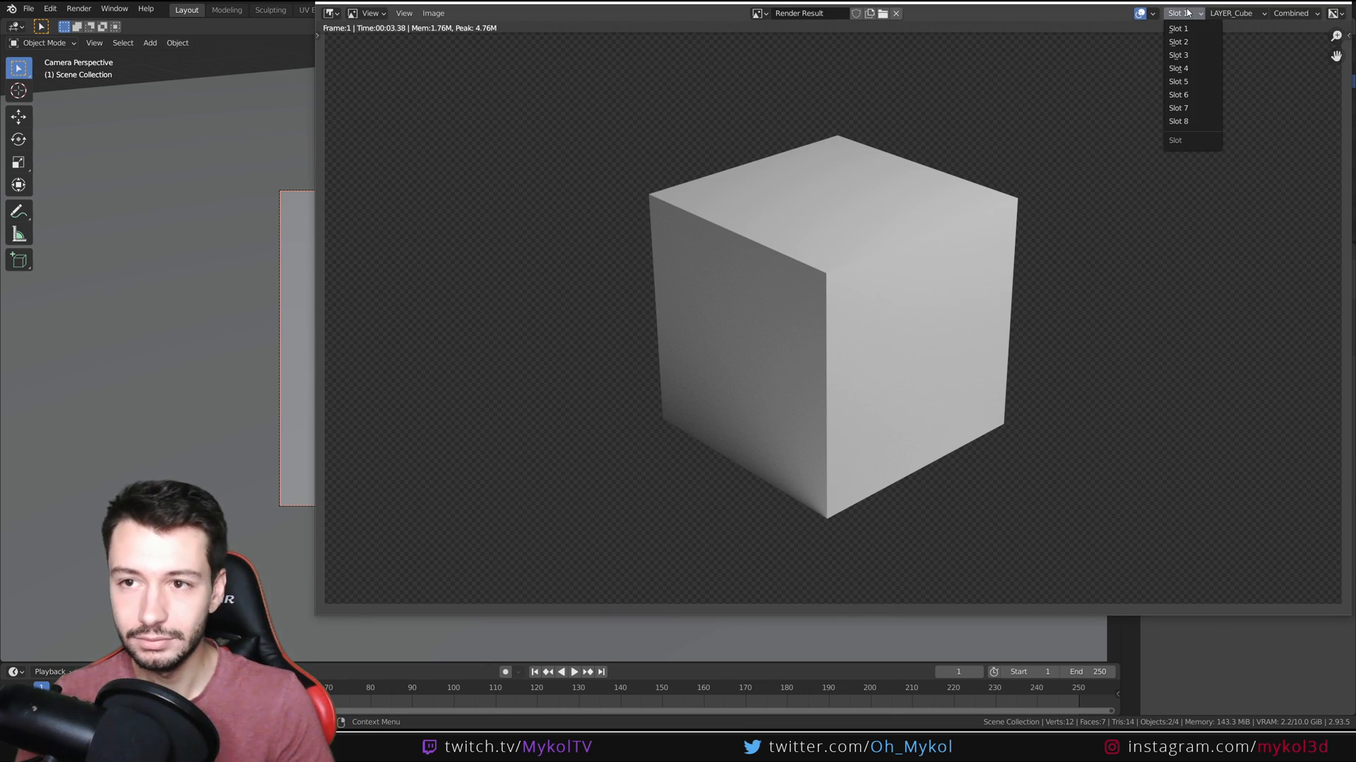
{"action": "left_click", "coordinate": [1231, 13]}
{"action": "left_click", "coordinate": [1211, 43]}
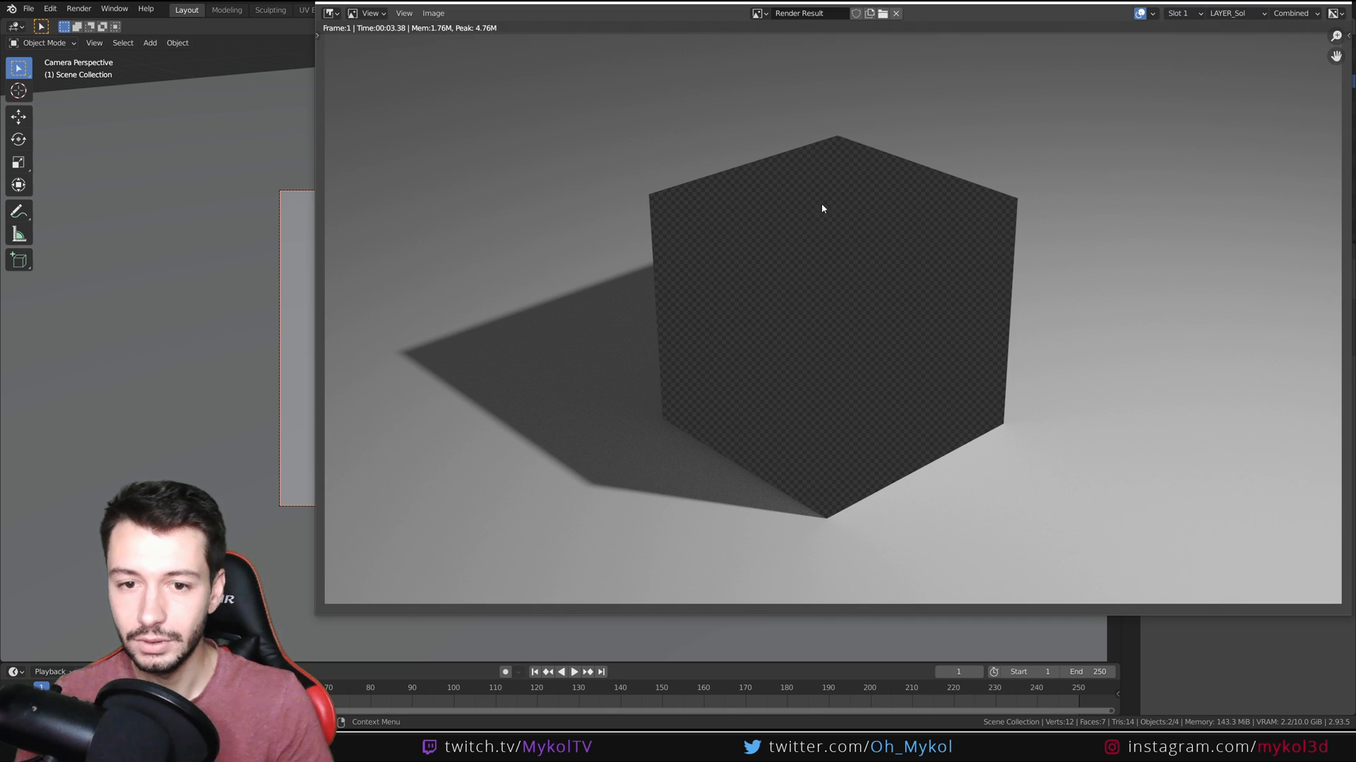
{"action": "mouse_move", "coordinate": [888, 318]}
{"action": "middle_mouse_down"}
{"action": "mouse_move", "coordinate": [791, 327]}
{"action": "mouse_move", "coordinate": [932, 351]}
{"action": "mouse_move", "coordinate": [885, 319]}
{"action": "middle_mouse_up"}
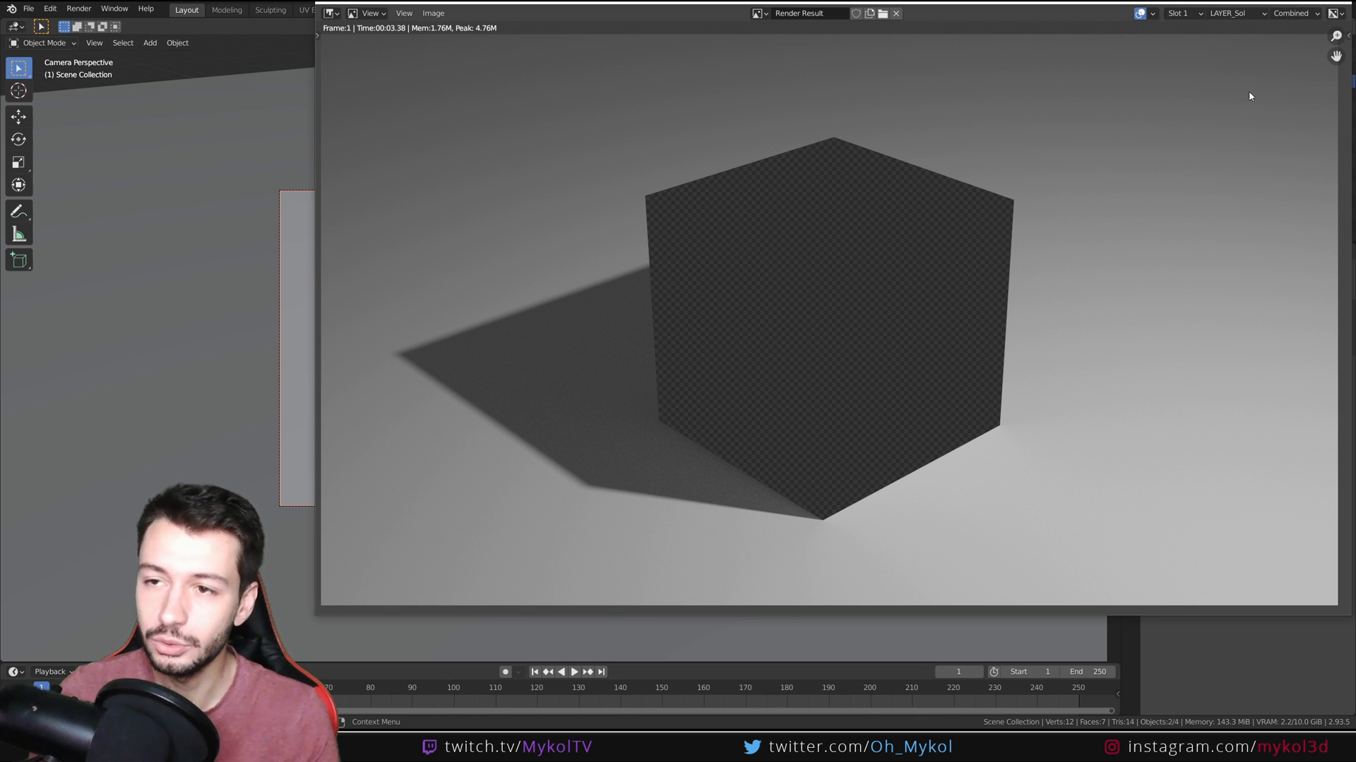
Set the Cube collection back to Indirect Only without Holdout, and render the scene again.
{"action": "left_click", "coordinate": [1336, 2]}
{"action": "left_click", "coordinate": [1344, 57]}
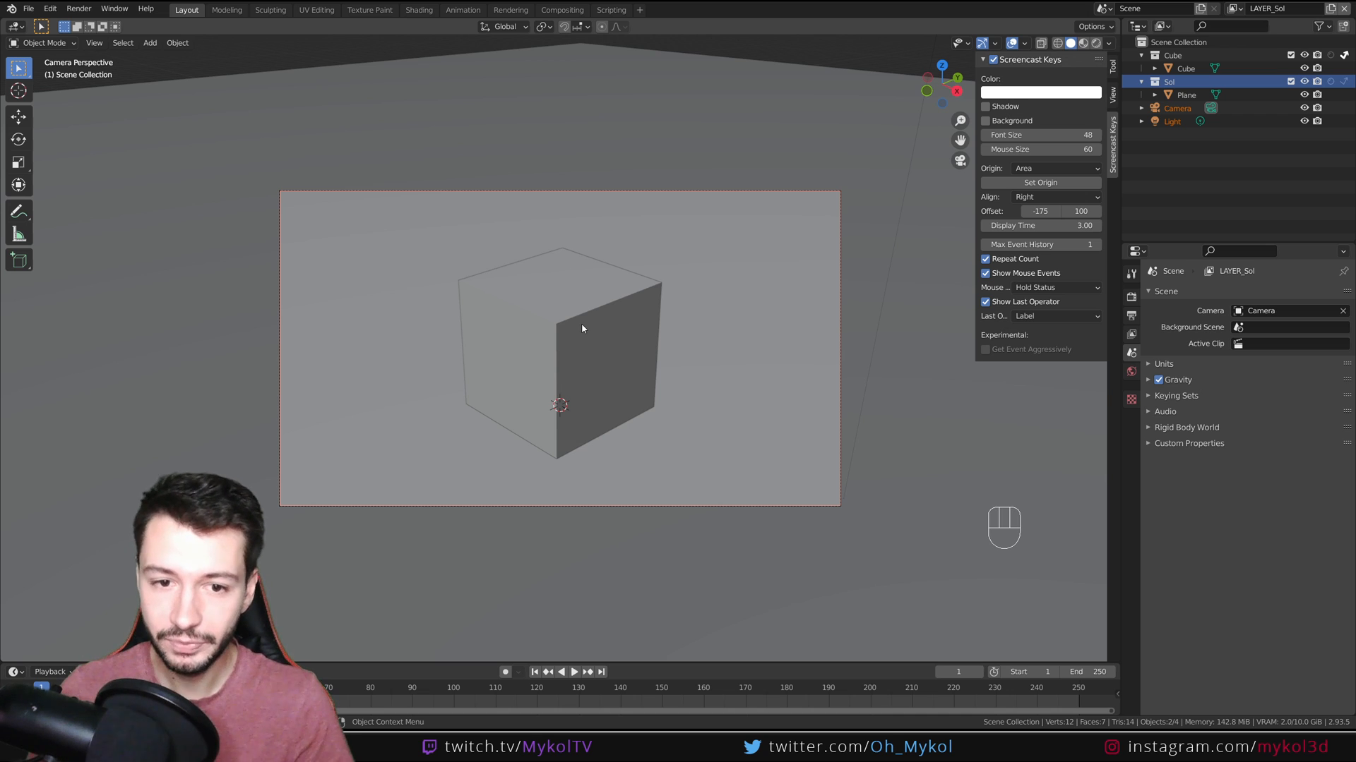
{"action": "key", "text": "F12"}
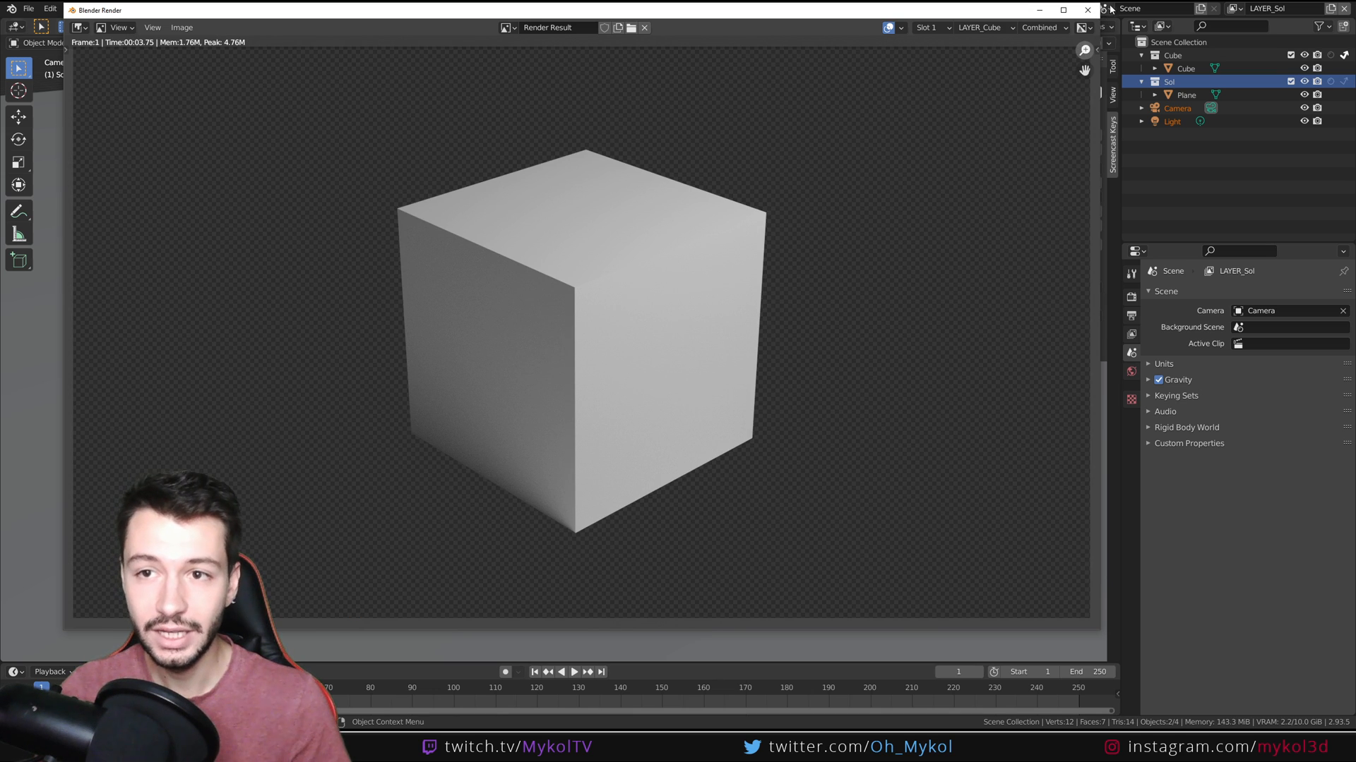
{"action": "left_click", "coordinate": [1088, 11]}
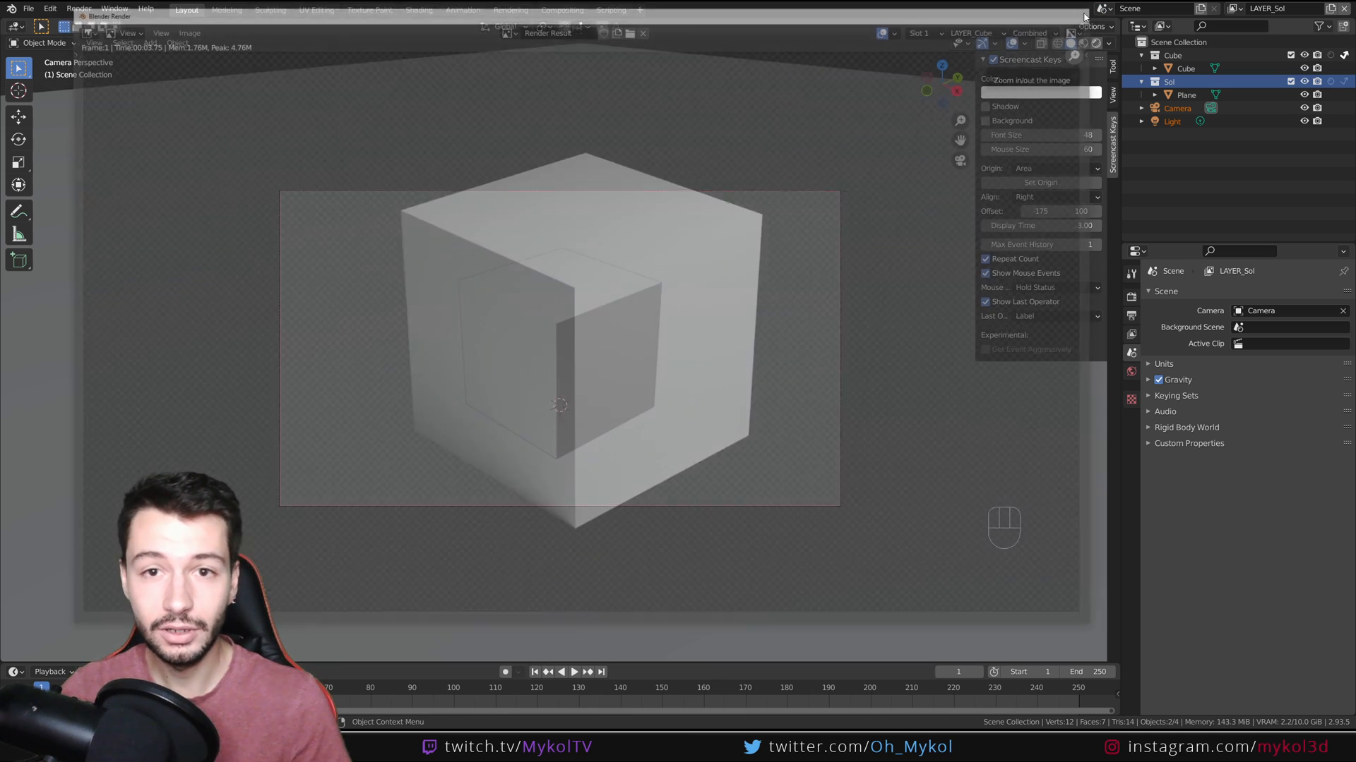
Change the 3D viewport to the Compositor, enable nodes and turn on the backdrop.
{"action": "left_click", "coordinate": [15, 26]}
{"action": "left_click", "coordinate": [41, 106]}
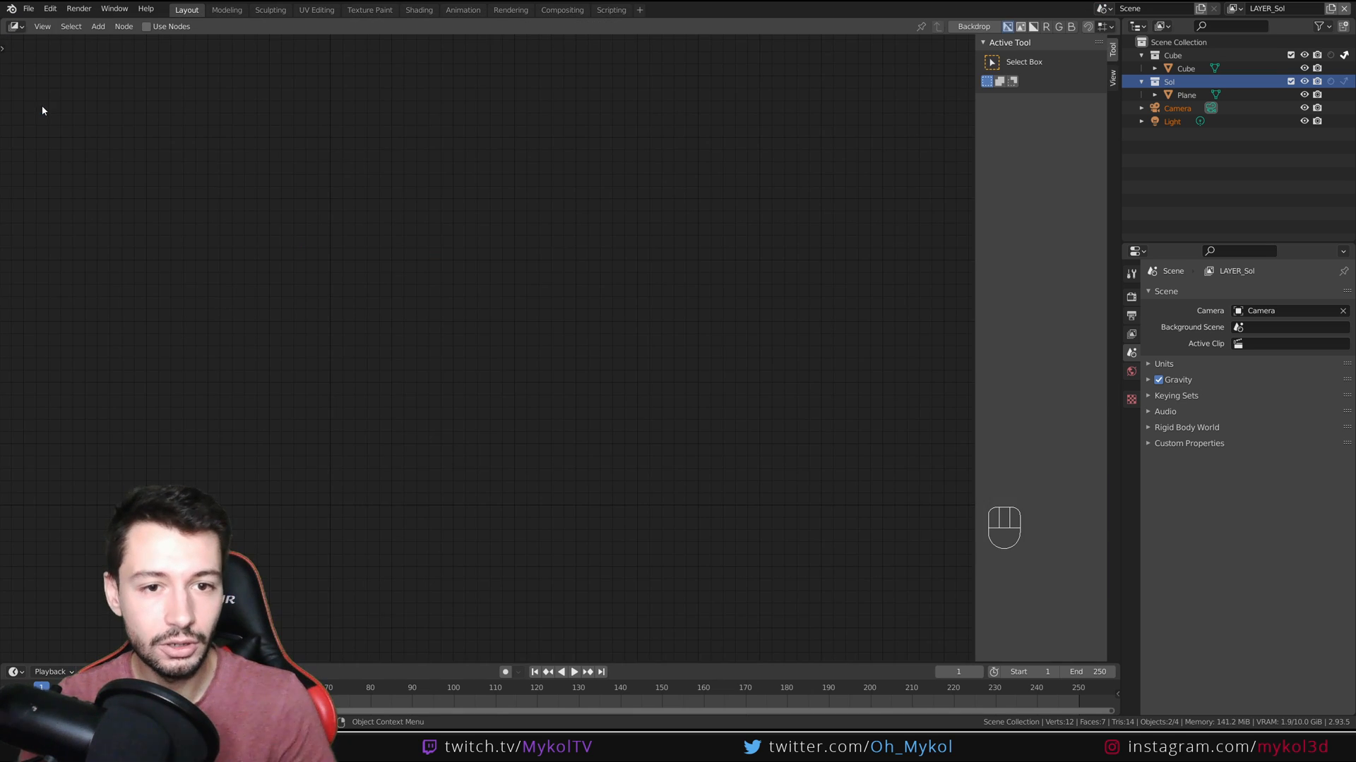
{"action": "left_click", "coordinate": [146, 27]}
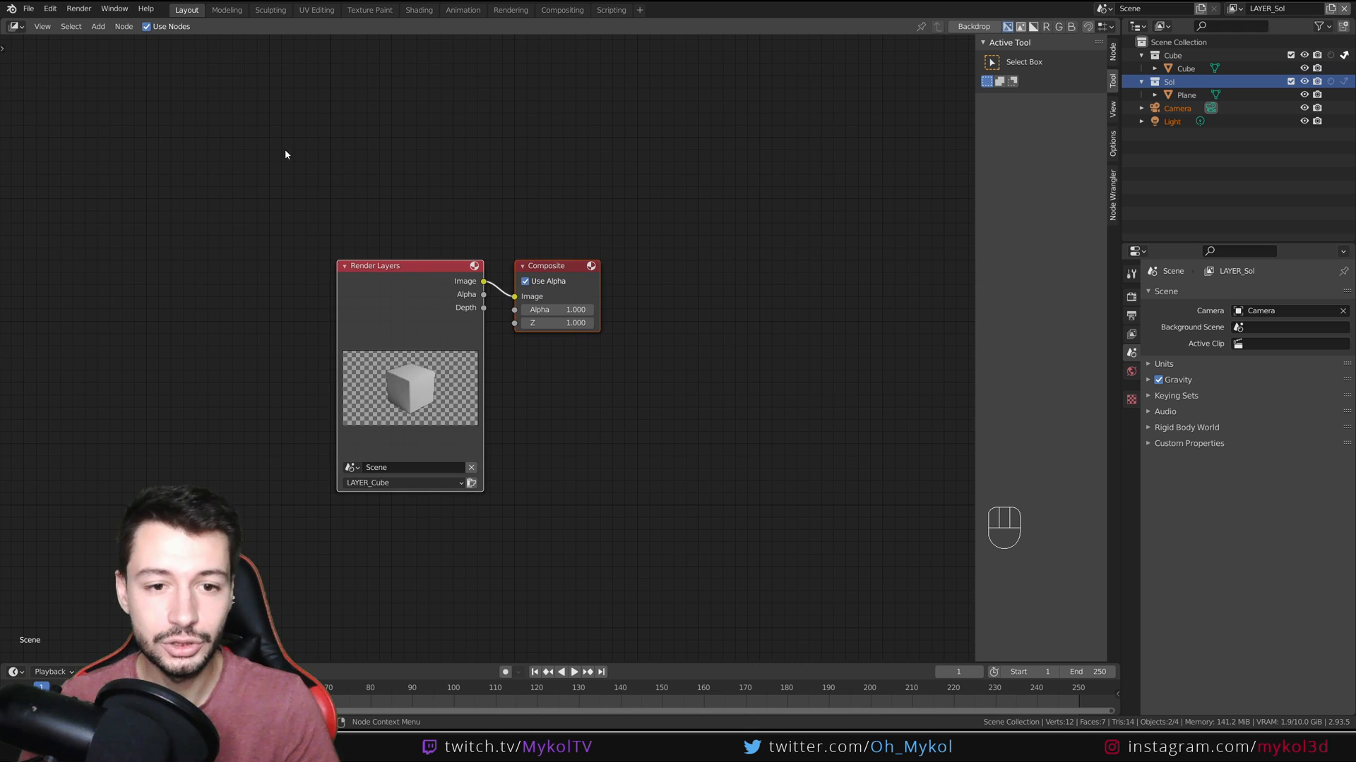
{"action": "left_click", "coordinate": [975, 27]}
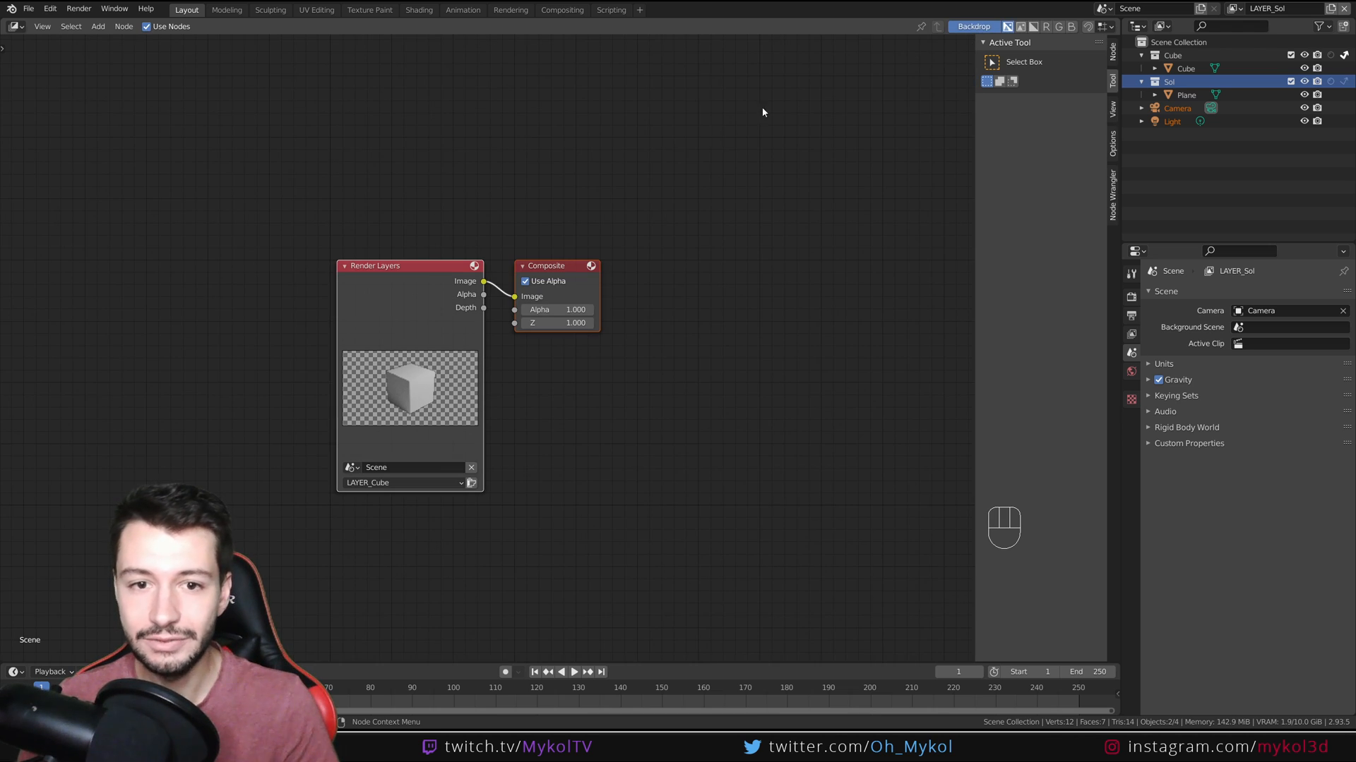
Spread the Render Layers and Composite nodes apart, add a Viewer node and connect the Render Layers image to it.
{"action": "left_click", "coordinate": [560, 252]}
{"action": "left_click_drag", "start_coordinate": [558, 266], "coordinate": [797, 178]}
{"action": "left_click_drag", "start_coordinate": [395, 266], "coordinate": [203, 161]}
{"action": "key", "text": "shift+a"}
{"action": "type", "text": "v"}
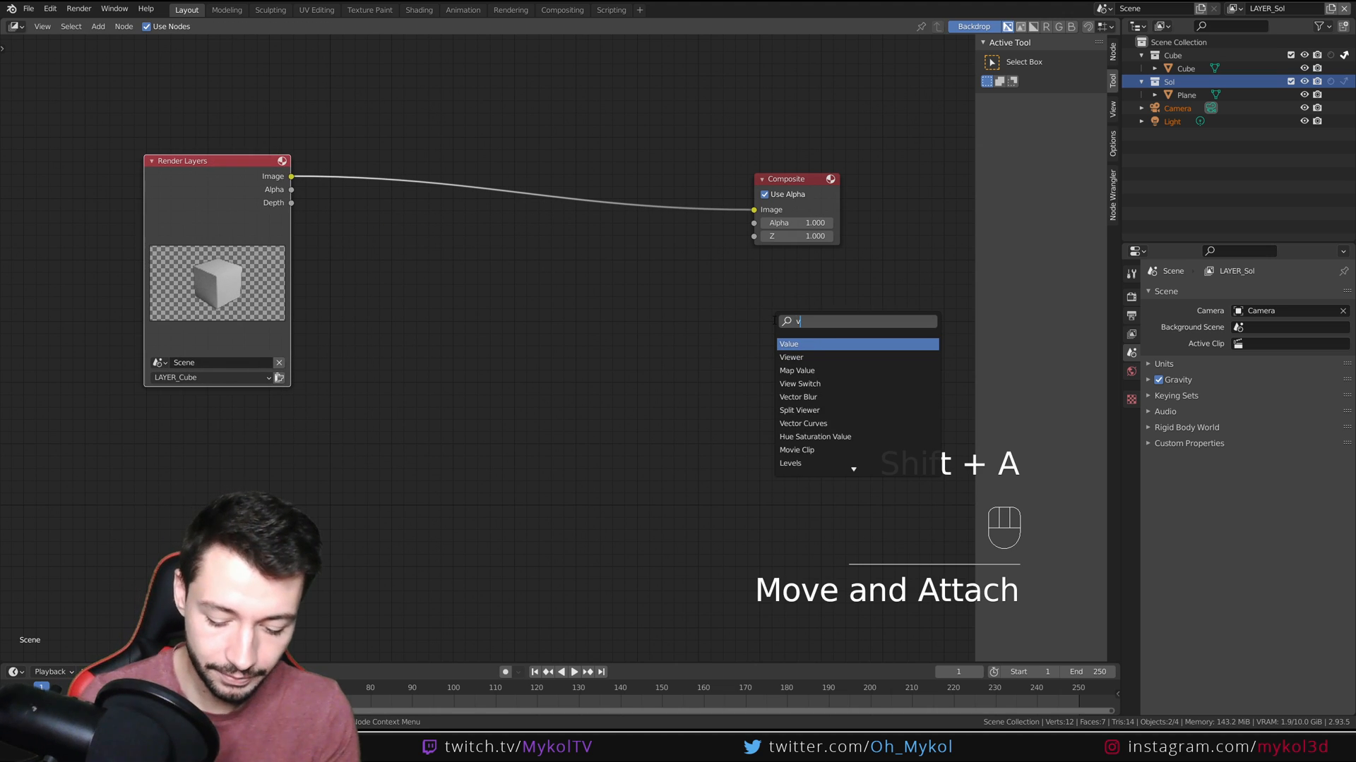
{"action": "type", "text": "iewer"}
{"action": "key", "text": "Return"}
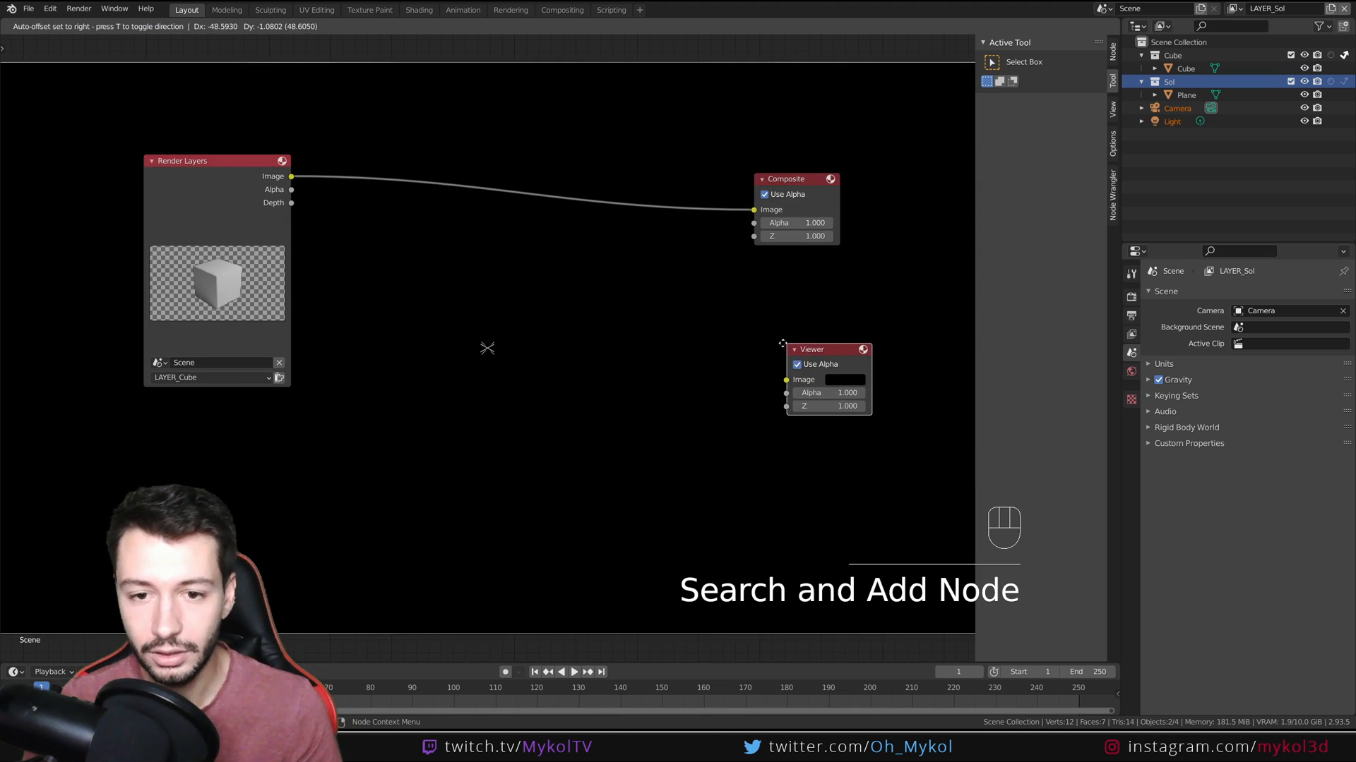
{"action": "left_click", "coordinate": [650, 301]}
{"action": "left_click_drag", "start_coordinate": [291, 177], "coordinate": [754, 379]}
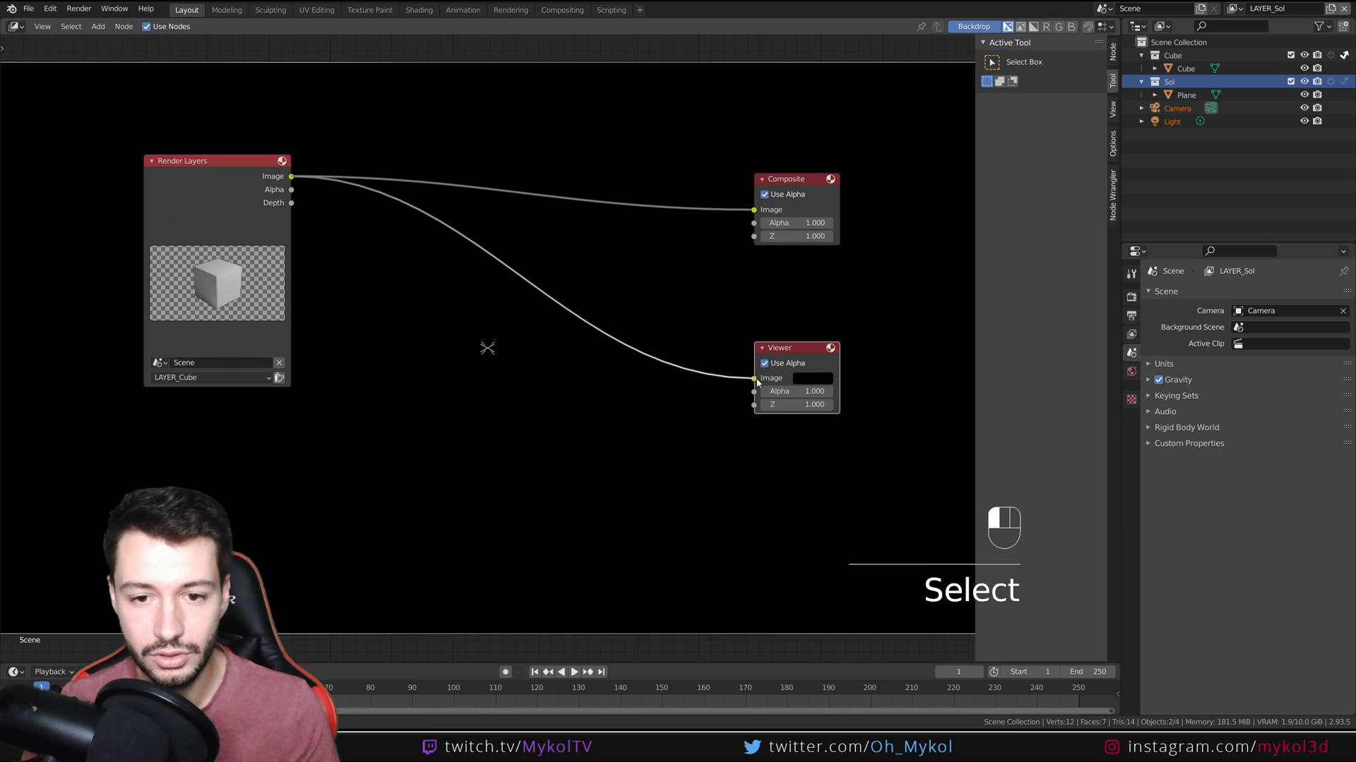
Duplicate the Render Layers node below the original and set the copy to LAYER_Sol.
{"action": "left_click_drag", "start_coordinate": [210, 180], "coordinate": [219, 134]}
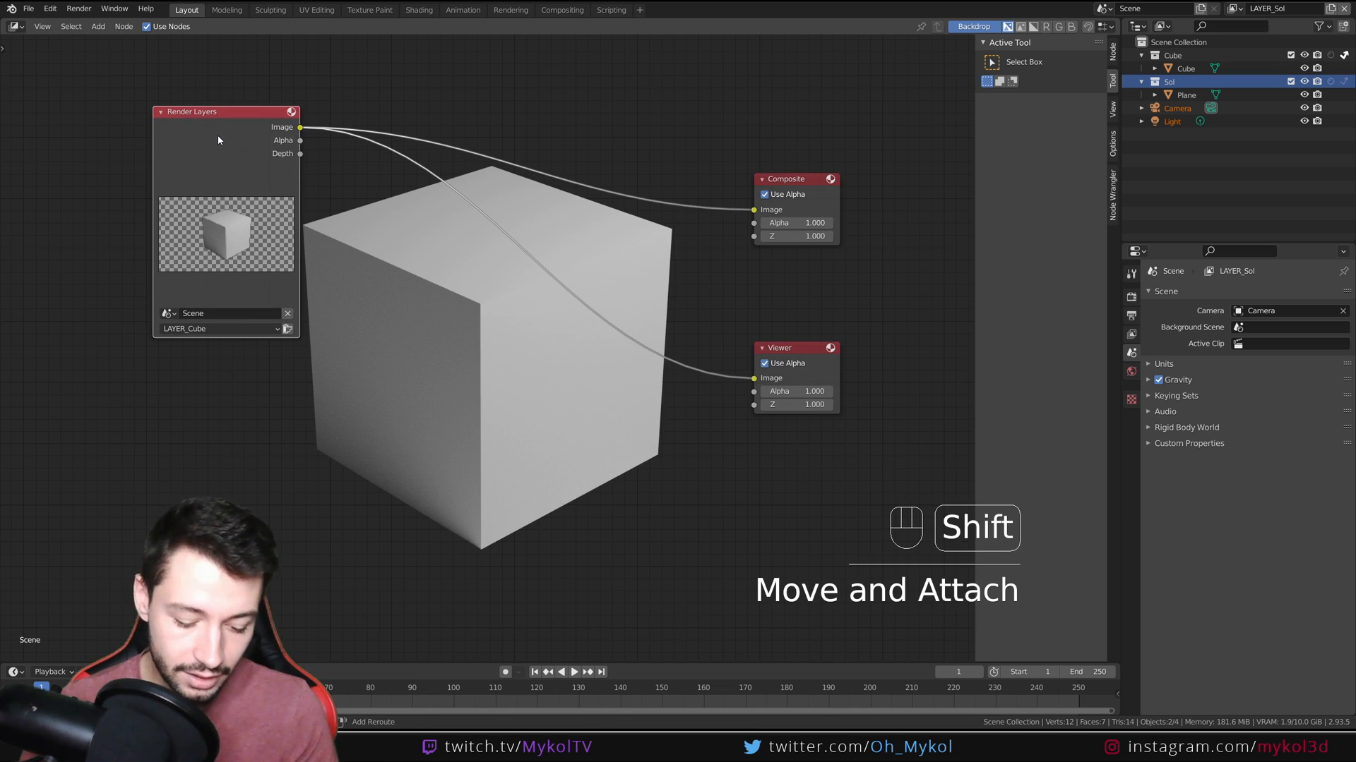
{"action": "key", "text": "shift+d"}
{"action": "left_click", "coordinate": [405, 385]}
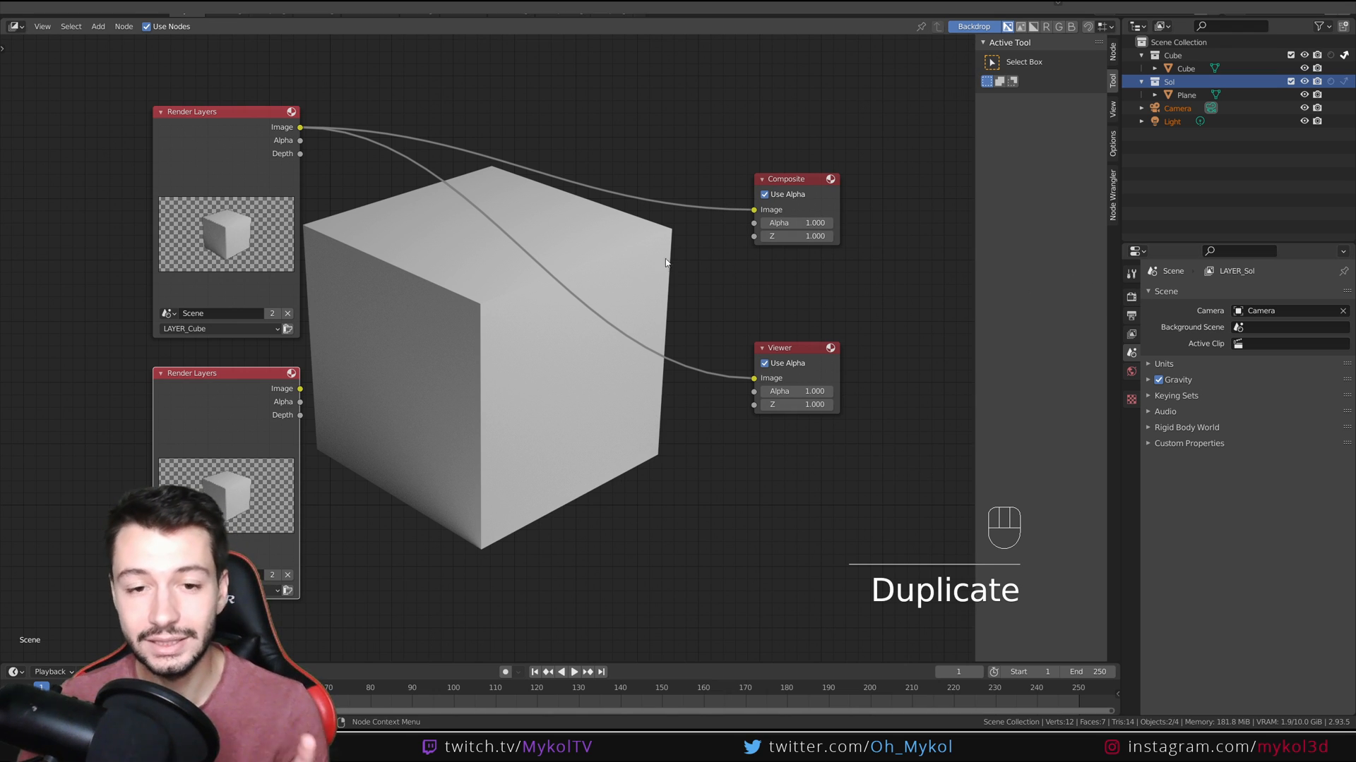
{"action": "left_click", "coordinate": [1131, 296]}
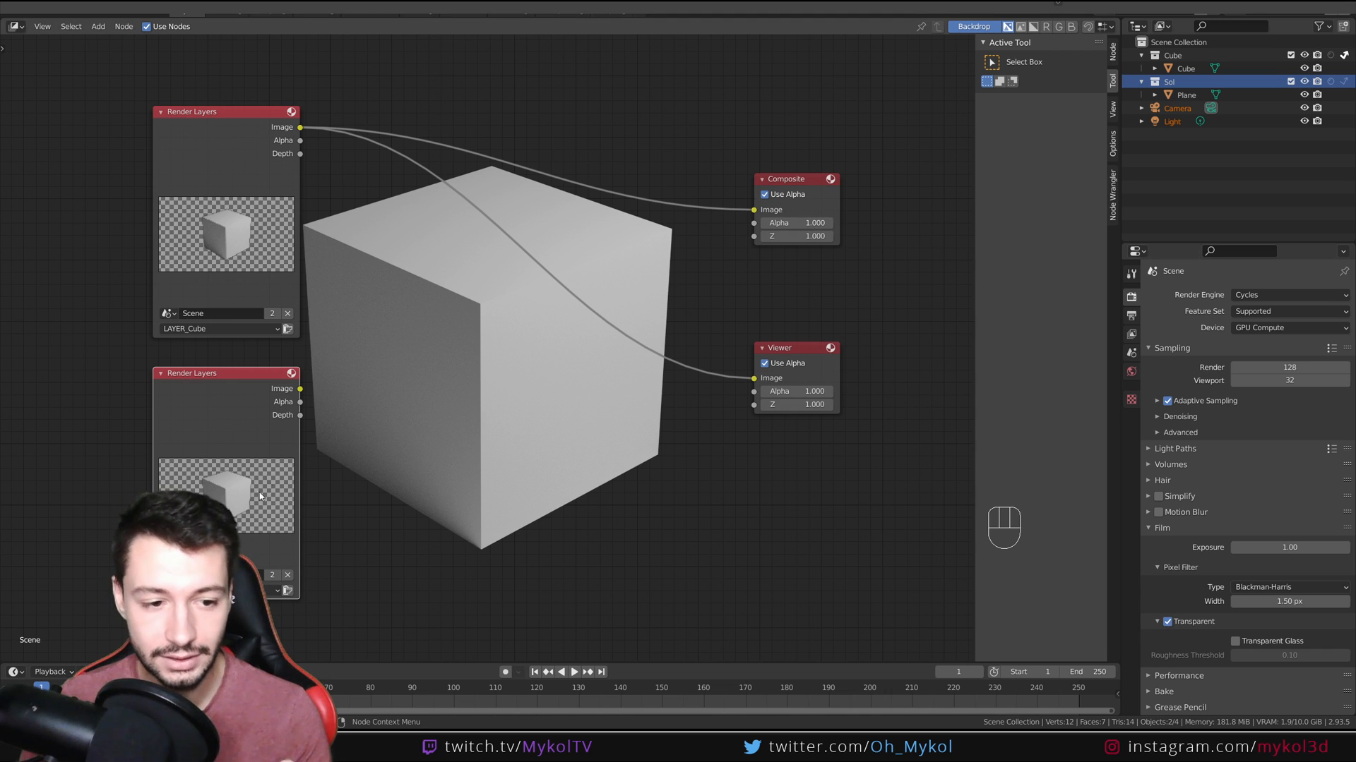
{"action": "left_click_drag", "start_coordinate": [261, 598], "coordinate": [529, 599]}
{"action": "left_click", "coordinate": [528, 595]}
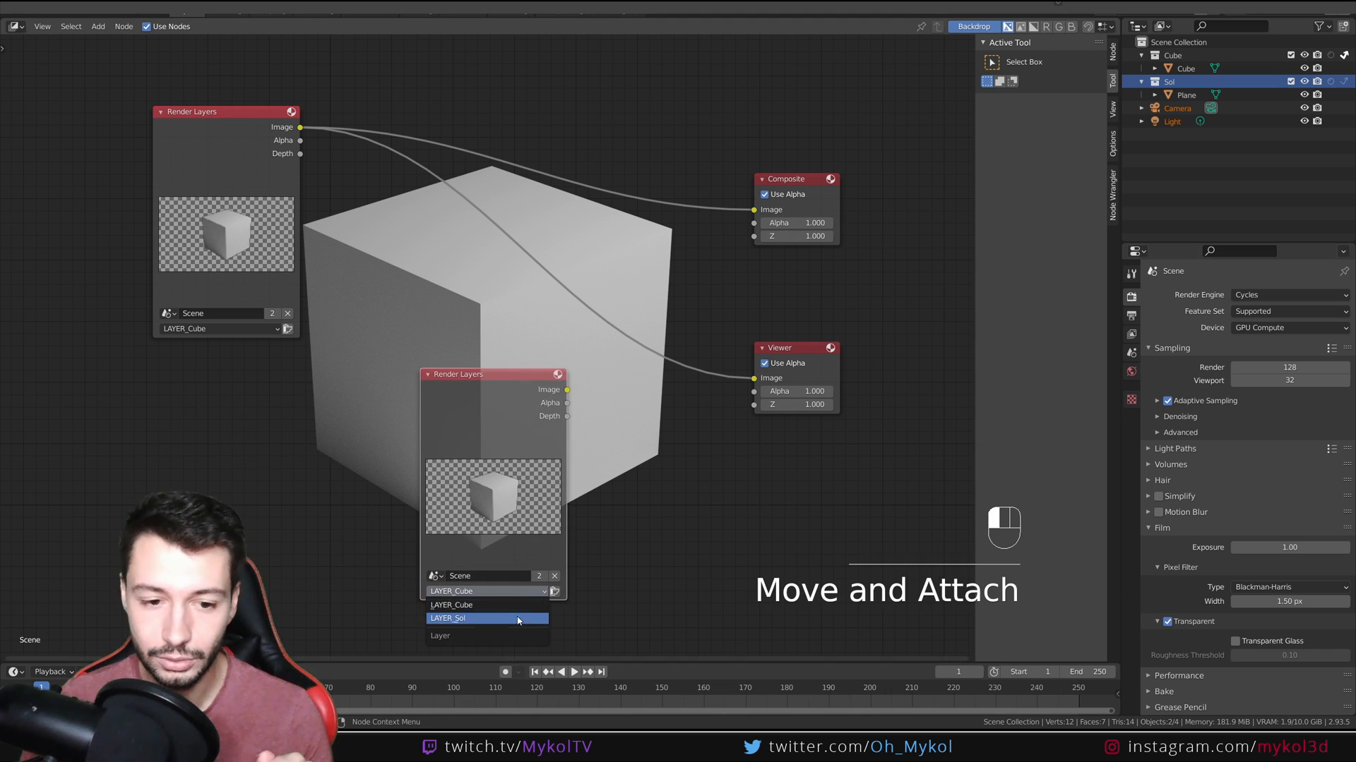
{"action": "left_click", "coordinate": [483, 618]}
Arrange the two Render Layers nodes in a column opposite the Composite and Viewer nodes, and disable Use Alpha on the Viewer.
{"action": "left_click_drag", "start_coordinate": [473, 402], "coordinate": [343, 411]}
{"action": "left_click_drag", "start_coordinate": [212, 113], "coordinate": [285, 97]}
{"action": "left_click_drag", "start_coordinate": [796, 177], "coordinate": [854, 100]}
{"action": "left_click", "coordinate": [763, 363]}
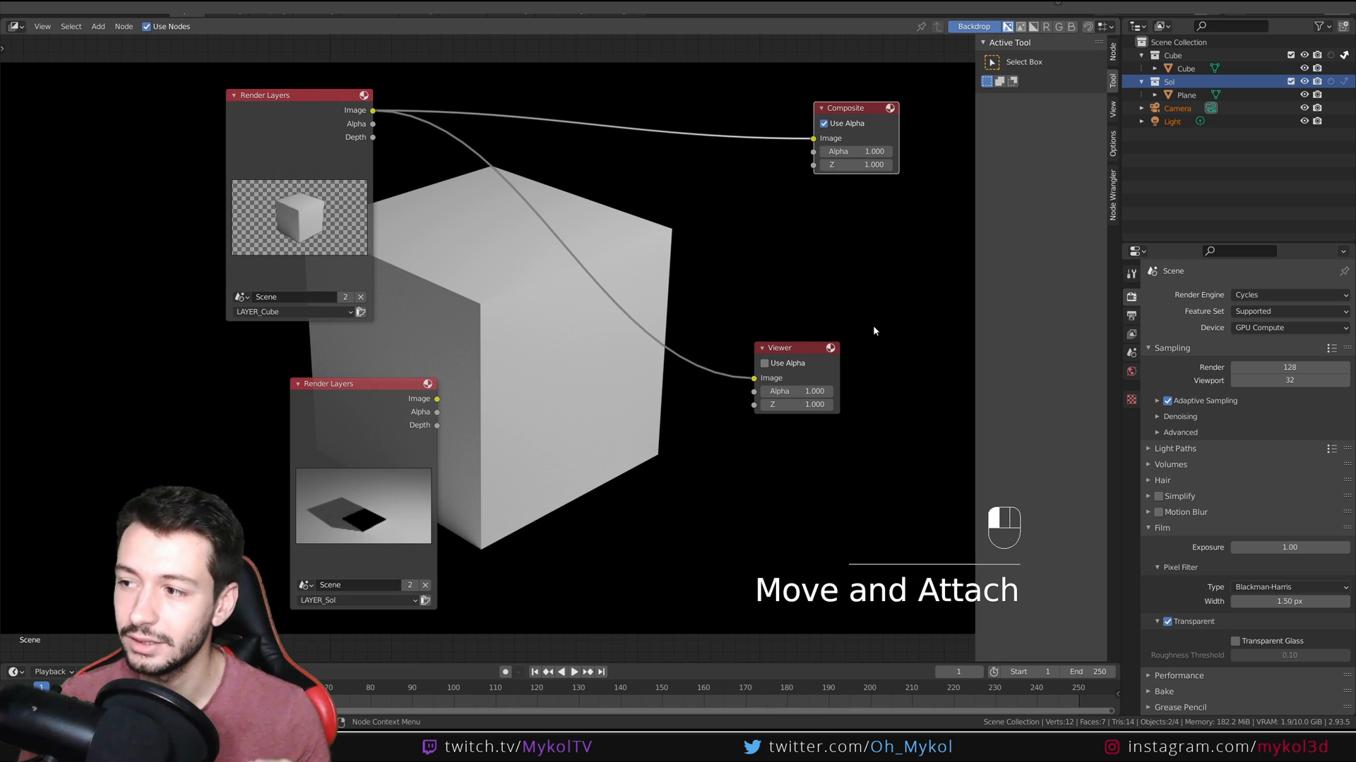
{"action": "left_click_drag", "start_coordinate": [812, 350], "coordinate": [824, 346]}
{"action": "left_click_drag", "start_coordinate": [392, 384], "coordinate": [332, 367]}
{"action": "left_click", "coordinate": [849, 60]}
{"action": "left_click_drag", "start_coordinate": [296, 118], "coordinate": [294, 117]}
{"action": "left_click", "coordinate": [709, 339]}
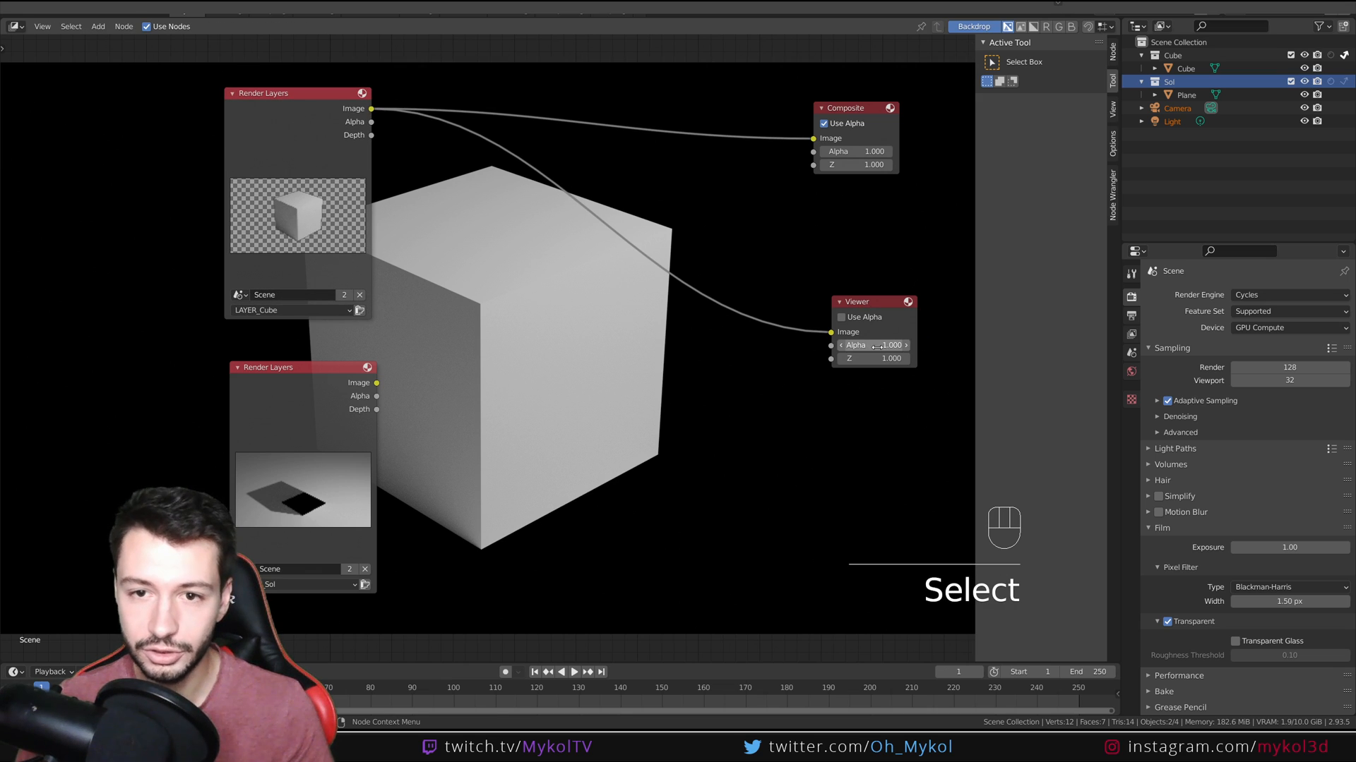
Enable Use Alpha on the Viewer and insert an Alpha Over node into the link that feeds it.
{"action": "left_click", "coordinate": [840, 317]}
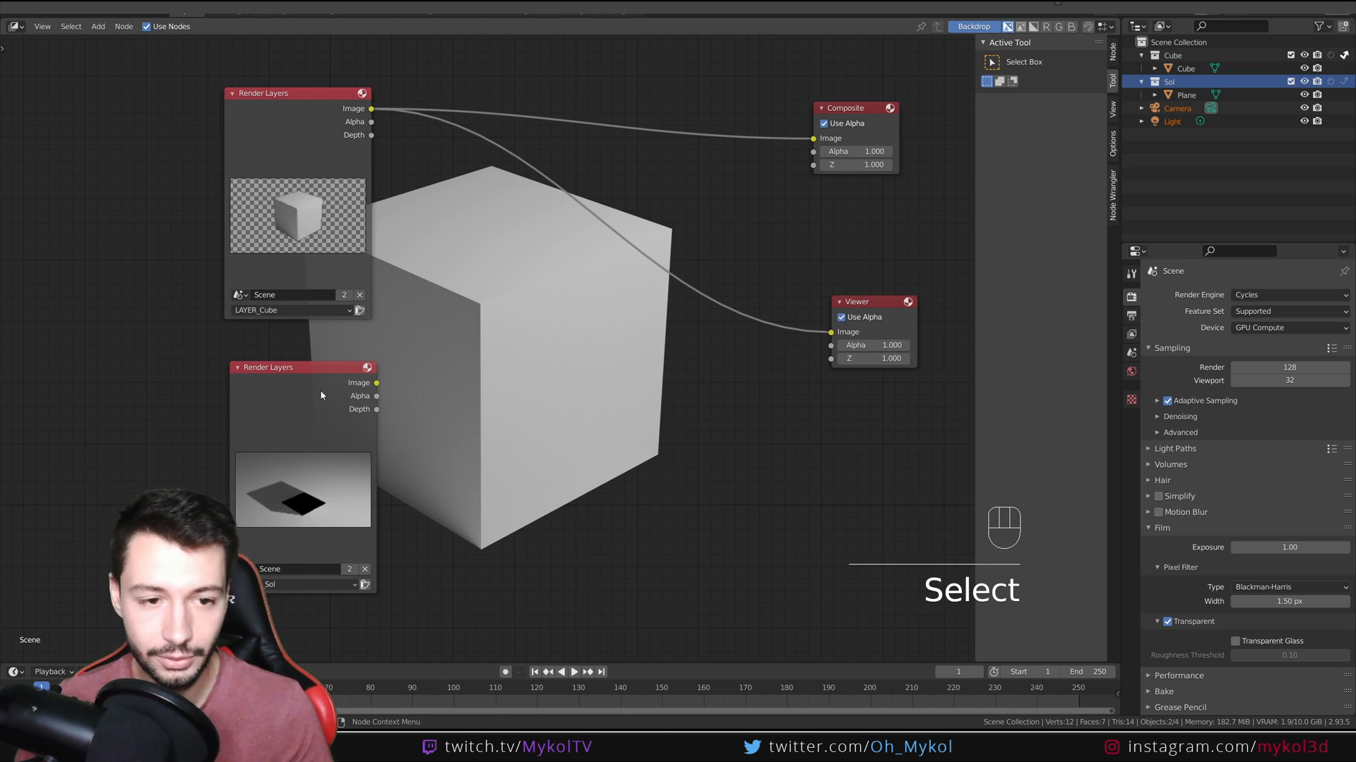
{"action": "left_click_drag", "start_coordinate": [324, 399], "coordinate": [314, 388]}
{"action": "key", "text": "shift+a"}
{"action": "type", "text": "alpha"}
{"action": "key", "text": "Down"}
{"action": "key", "text": "Return"}
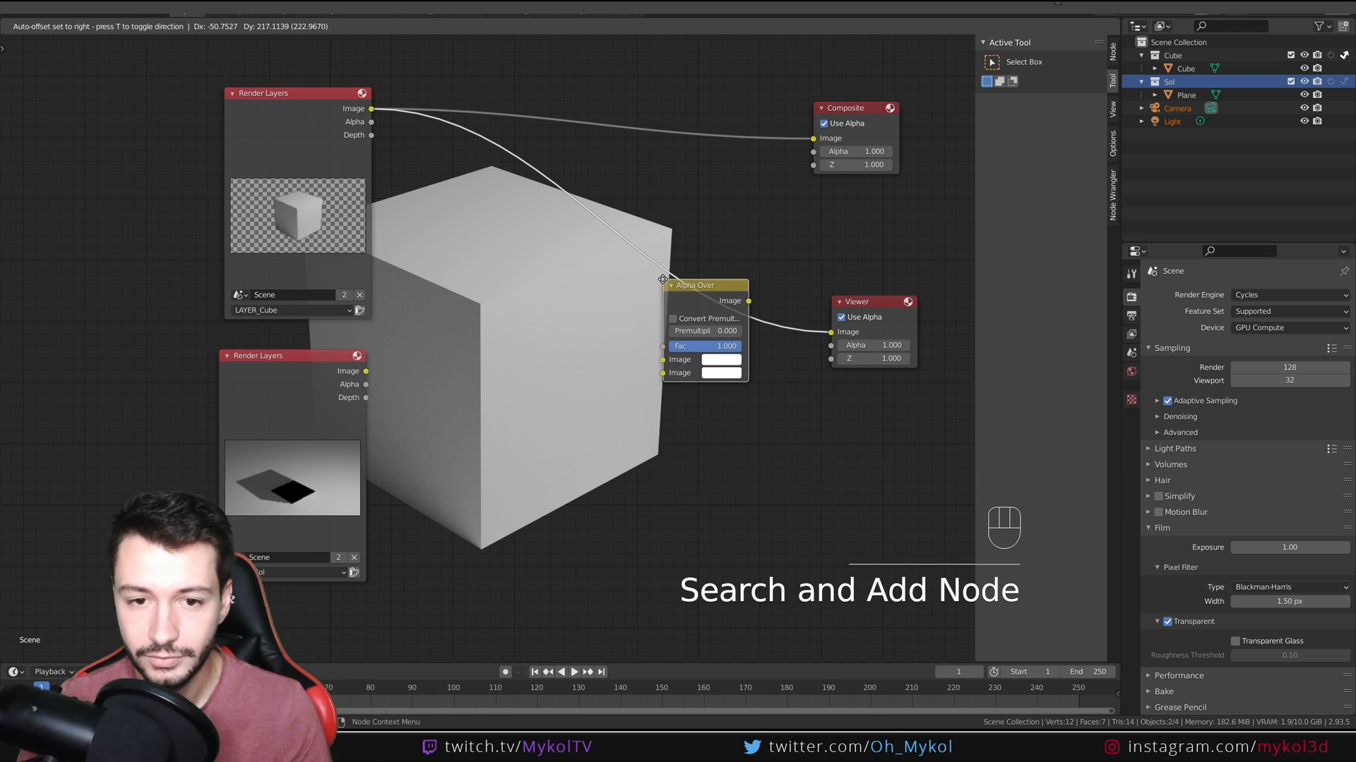
{"action": "left_click", "coordinate": [662, 279]}
Feed the LAYER_Sol image into the Alpha Over node's first image input and the LAYER_Cube image into its second.
{"action": "left_click_drag", "start_coordinate": [365, 372], "coordinate": [649, 374]}
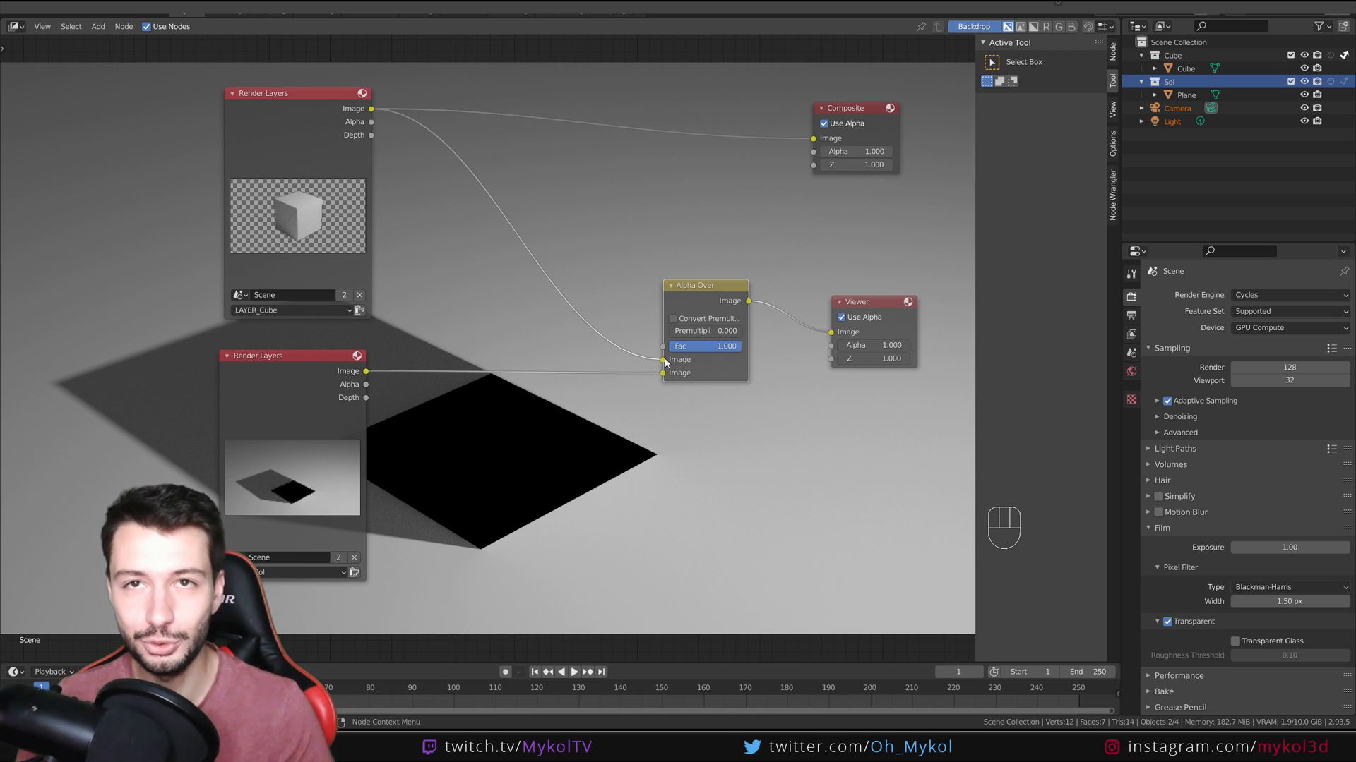
{"action": "left_click_drag", "start_coordinate": [665, 363], "coordinate": [663, 373]}
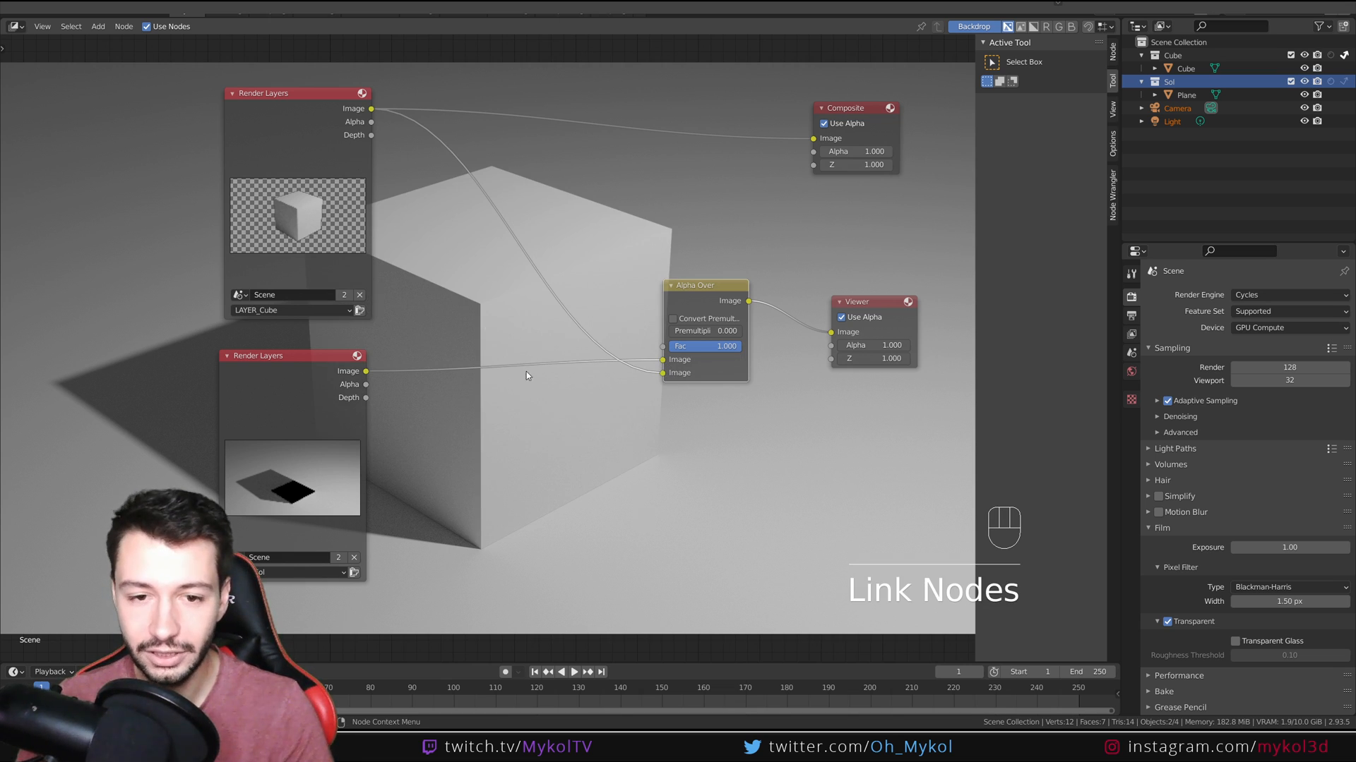
{"action": "left_click_drag", "start_coordinate": [325, 358], "coordinate": [548, 139]}
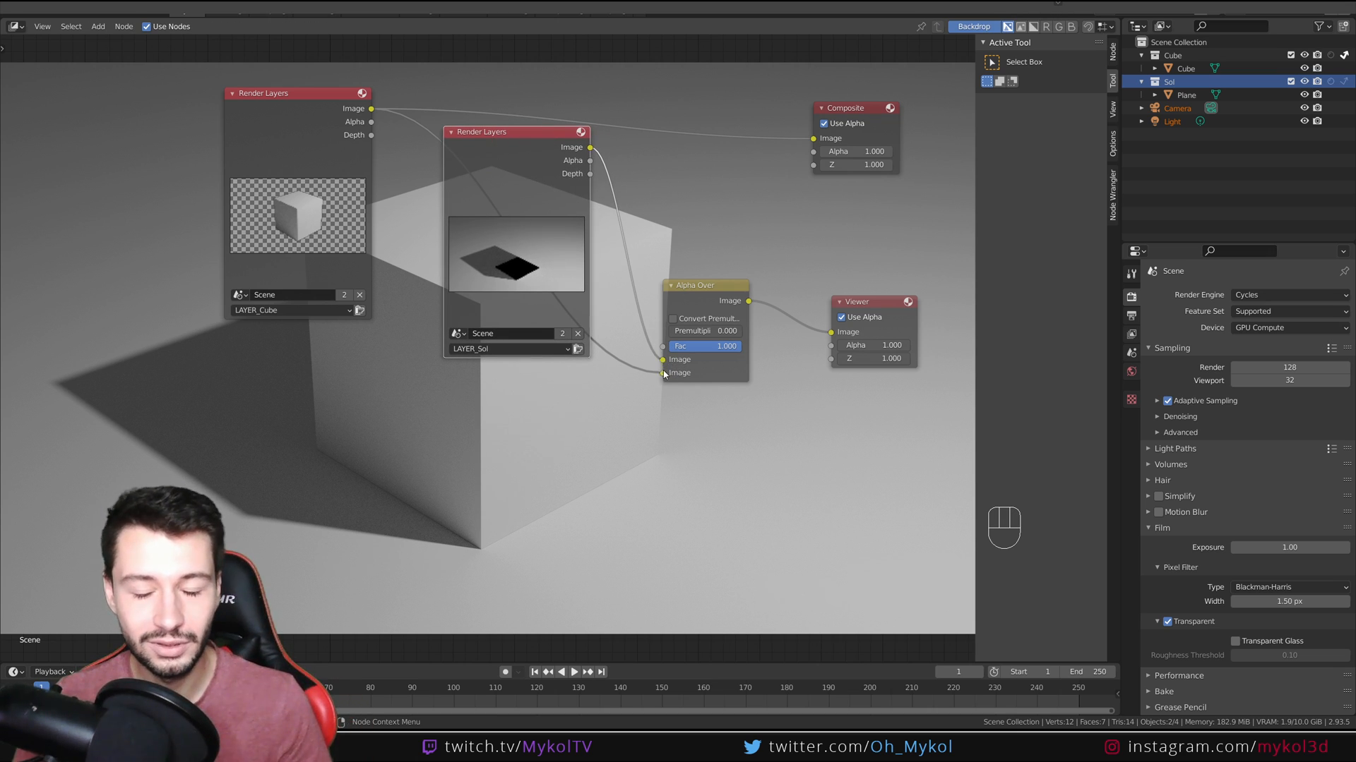
{"action": "left_click_drag", "start_coordinate": [519, 159], "coordinate": [295, 364]}
Move both Render Layers nodes farther from the Alpha Over node, stacked in a column clear of the backdrop cube.
{"action": "middle_click_drag", "start_coordinate": [488, 322], "coordinate": [748, 317]}
{"action": "left_click_drag", "start_coordinate": [583, 153], "coordinate": [562, 148]}
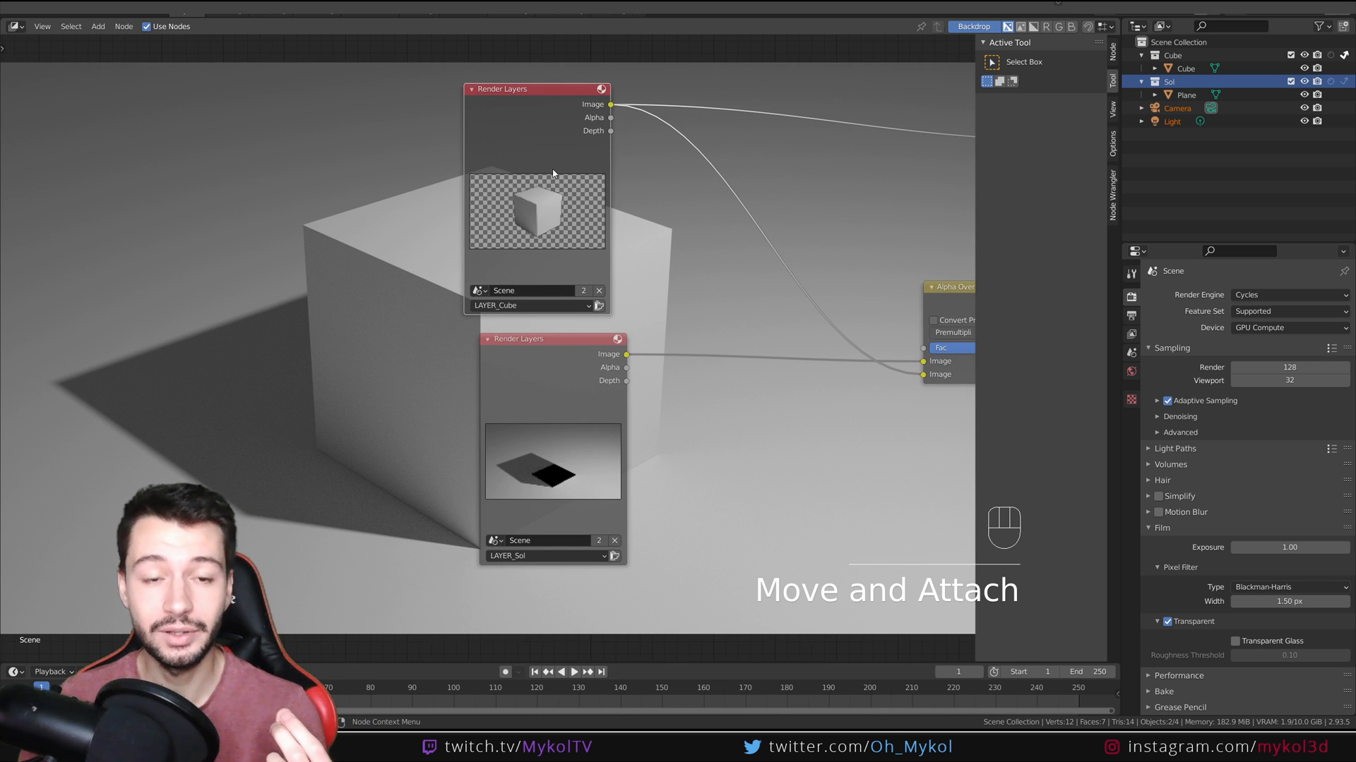
{"action": "mouse_move", "coordinate": [557, 355]}
{"action": "left_mouse_down"}
{"action": "mouse_move", "coordinate": [550, 372]}
{"action": "mouse_move", "coordinate": [545, 358]}
{"action": "left_mouse_up"}
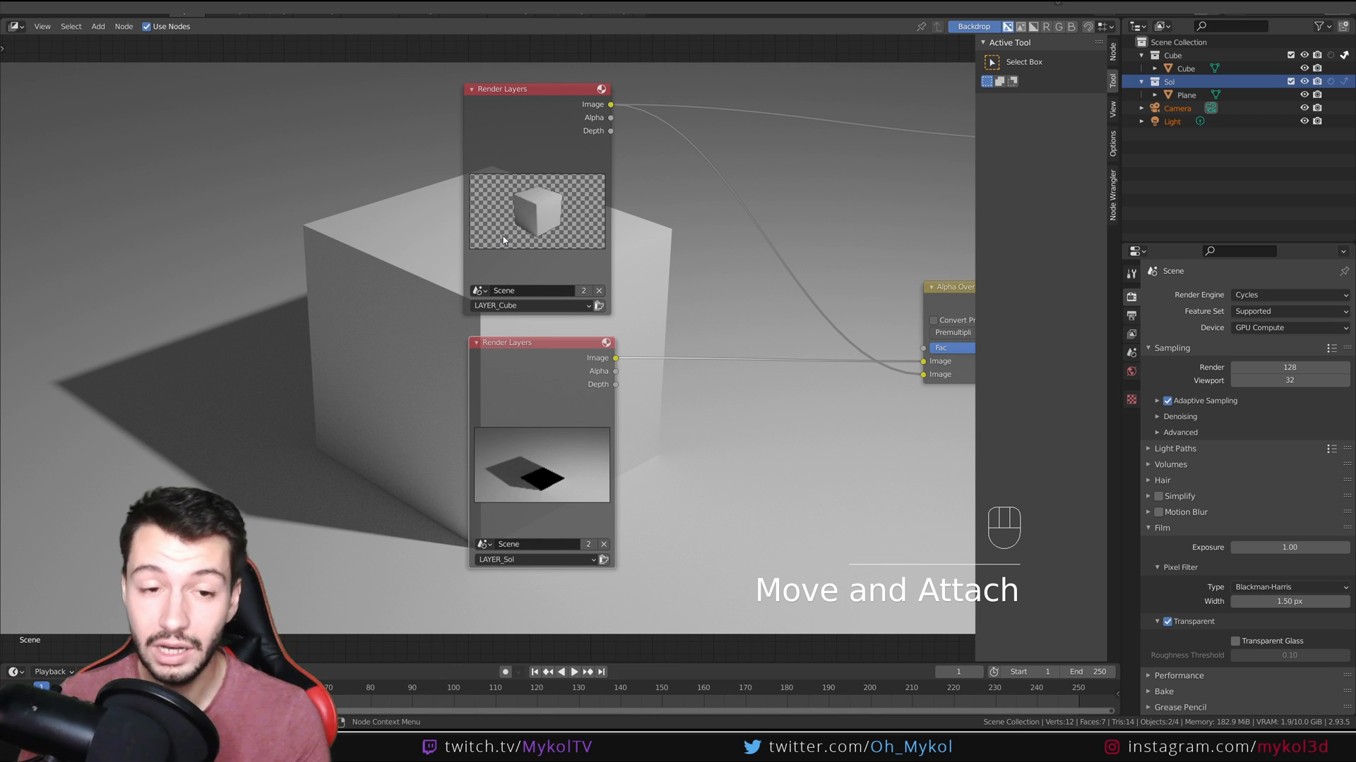
{"action": "left_click_drag", "start_coordinate": [539, 123], "coordinate": [182, 75]}
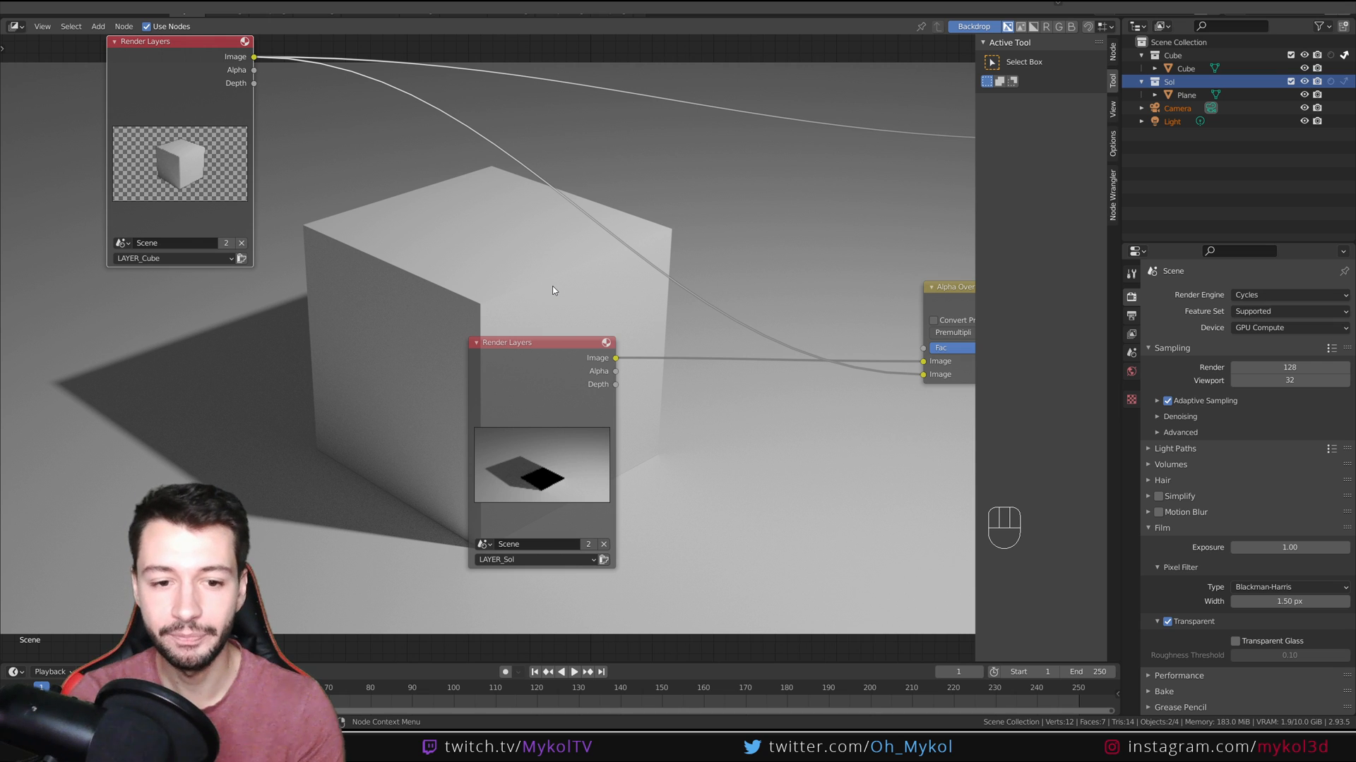
{"action": "left_click_drag", "start_coordinate": [540, 358], "coordinate": [96, 350]}
{"action": "left_click_drag", "start_coordinate": [130, 134], "coordinate": [29, 181]}
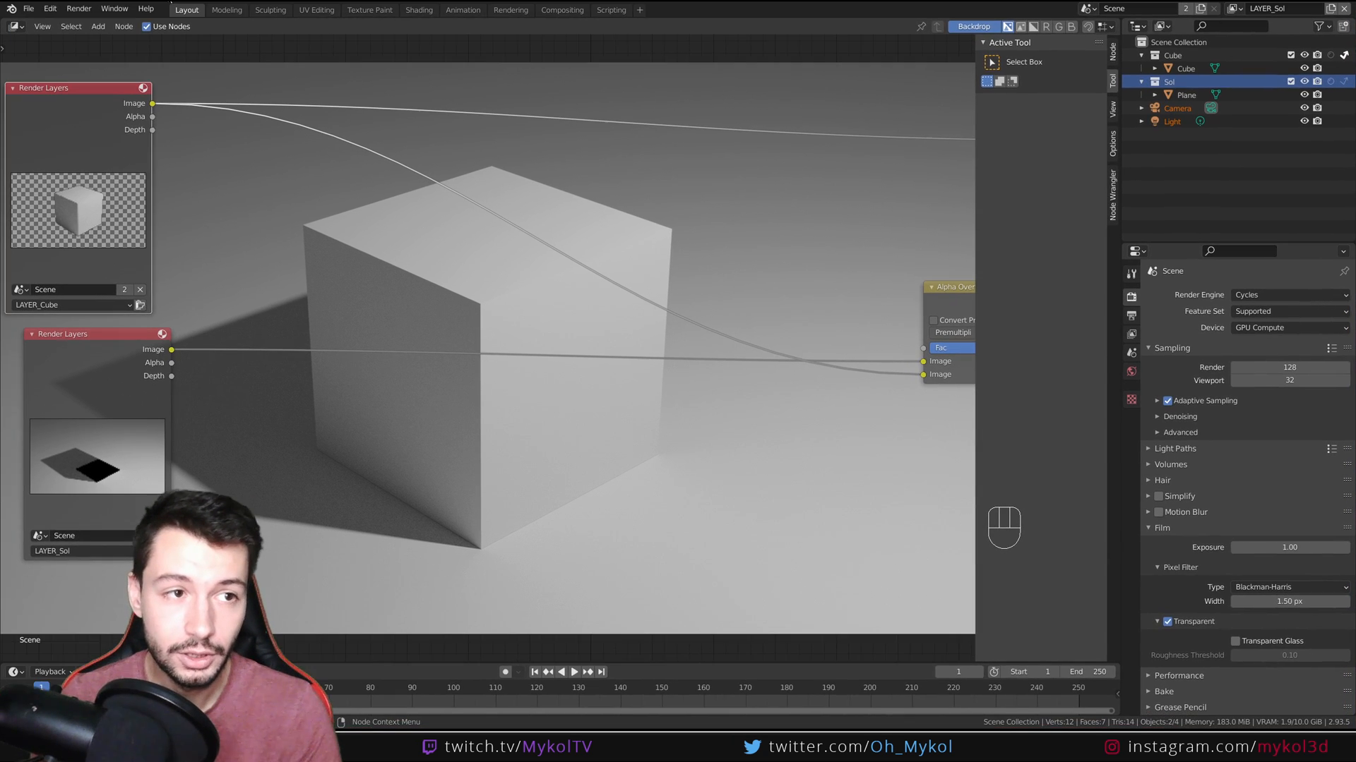
Switch from the Compositor to the 3D Viewport and enable Shadow Catcher in the floor plane's visibility settings.
{"action": "left_click", "coordinate": [13, 26]}
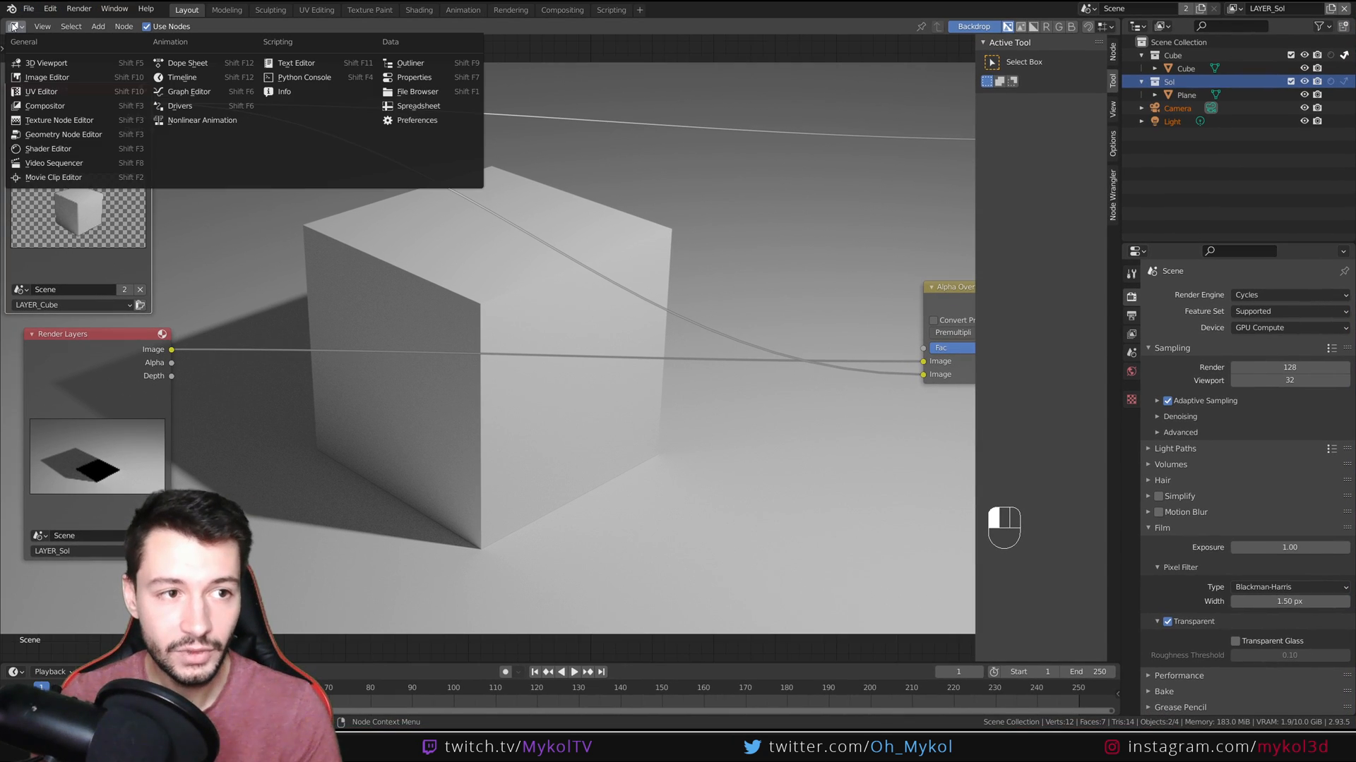
{"action": "left_click", "coordinate": [32, 65]}
{"action": "left_click", "coordinate": [726, 123]}
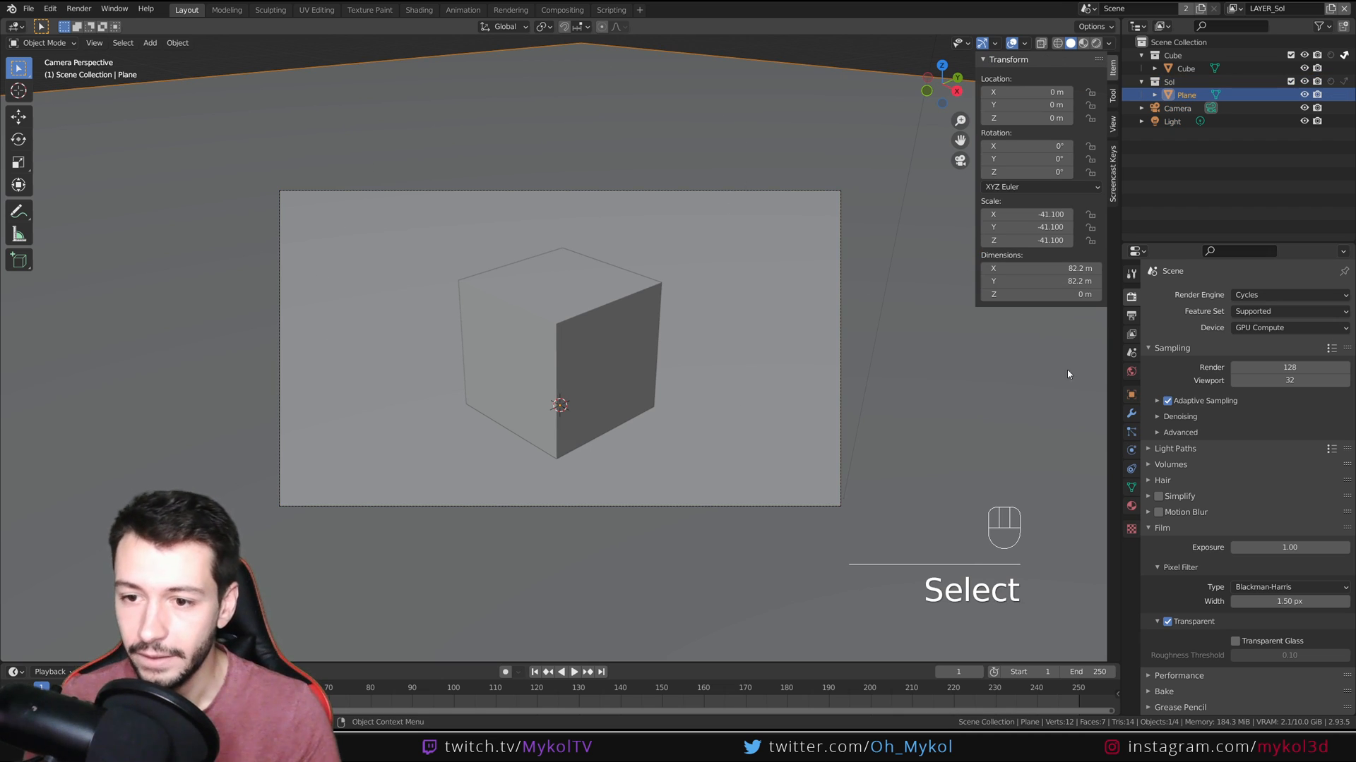
{"action": "left_click", "coordinate": [1131, 395]}
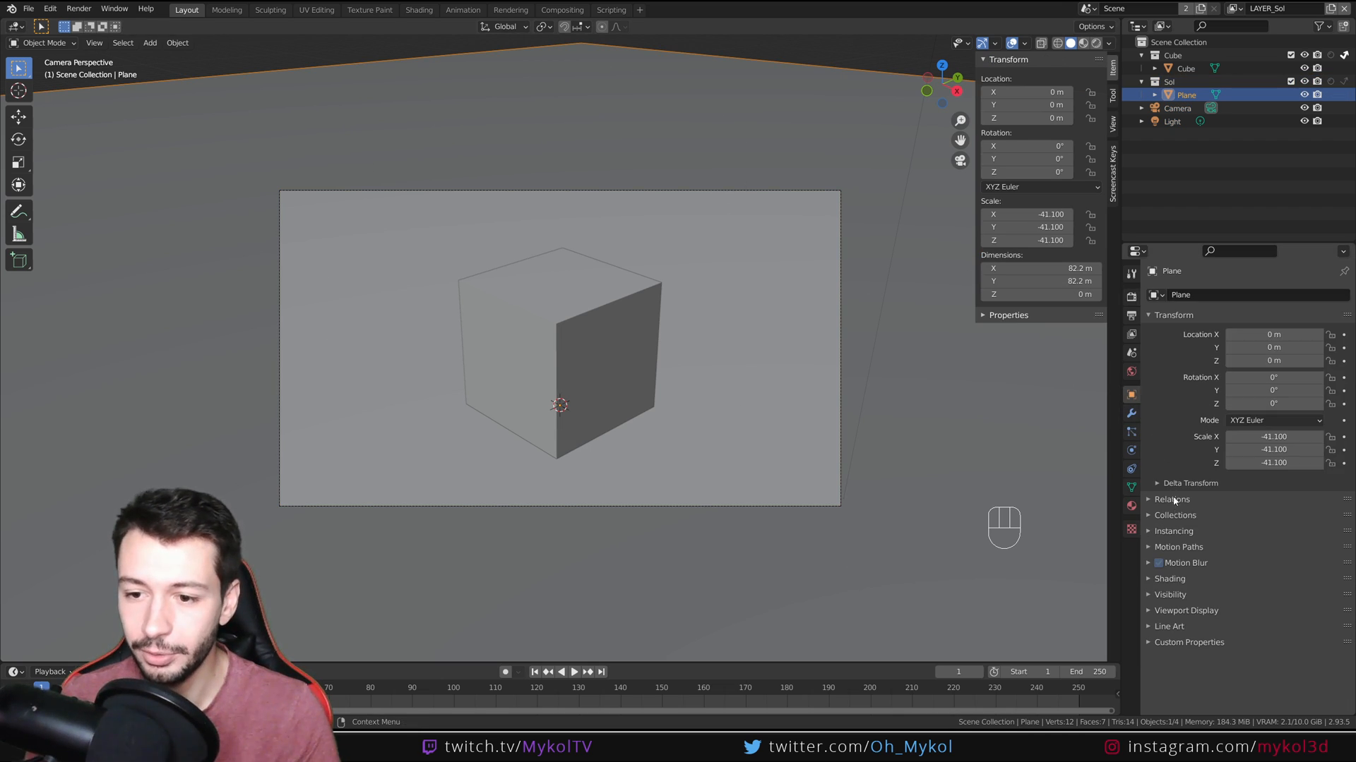
{"action": "left_click", "coordinate": [1154, 594]}
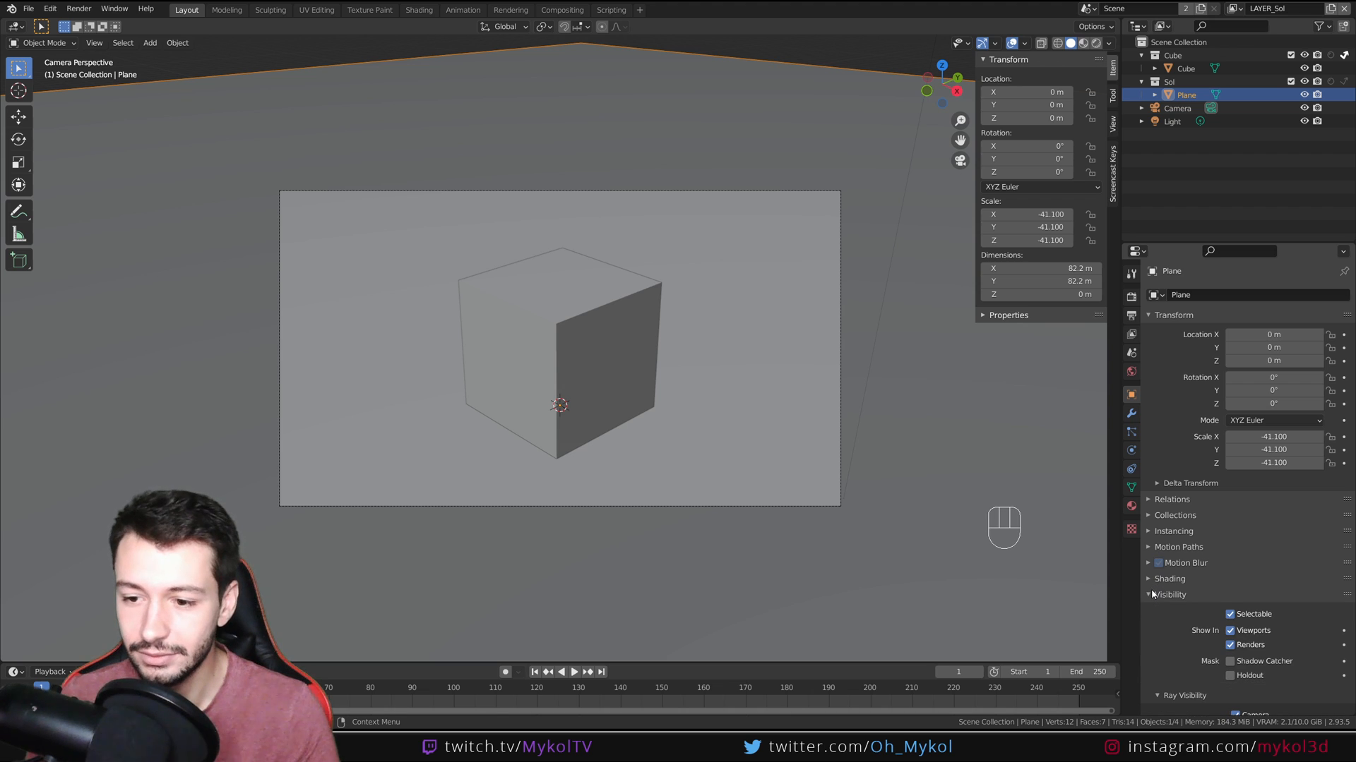
{"action": "scroll", "coordinate": [1150, 614], "scroll_direction": "down", "scroll_amount": 2}
{"action": "left_click", "coordinate": [1230, 598]}
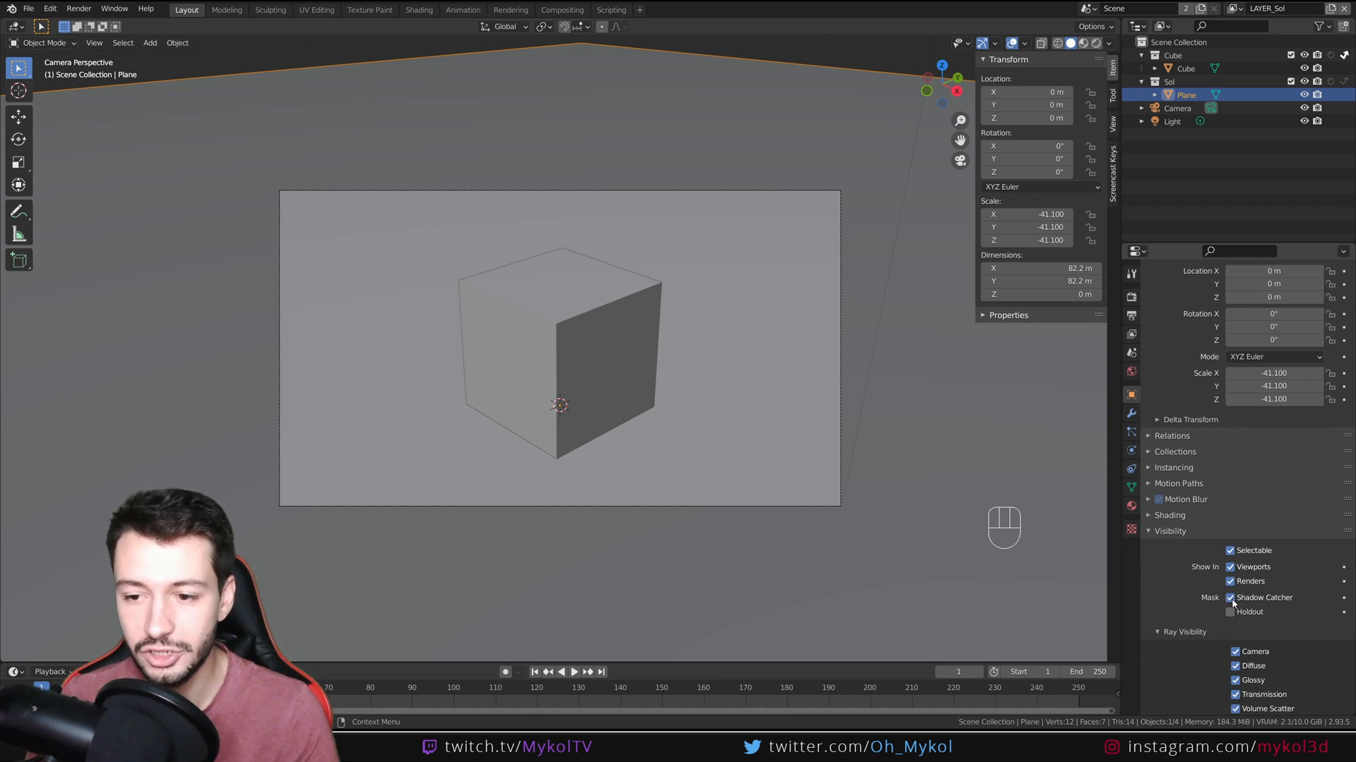
Render the frame, inspect the LAYER_Sol layer in the render result, and close the render window.
{"action": "key", "text": "F12"}
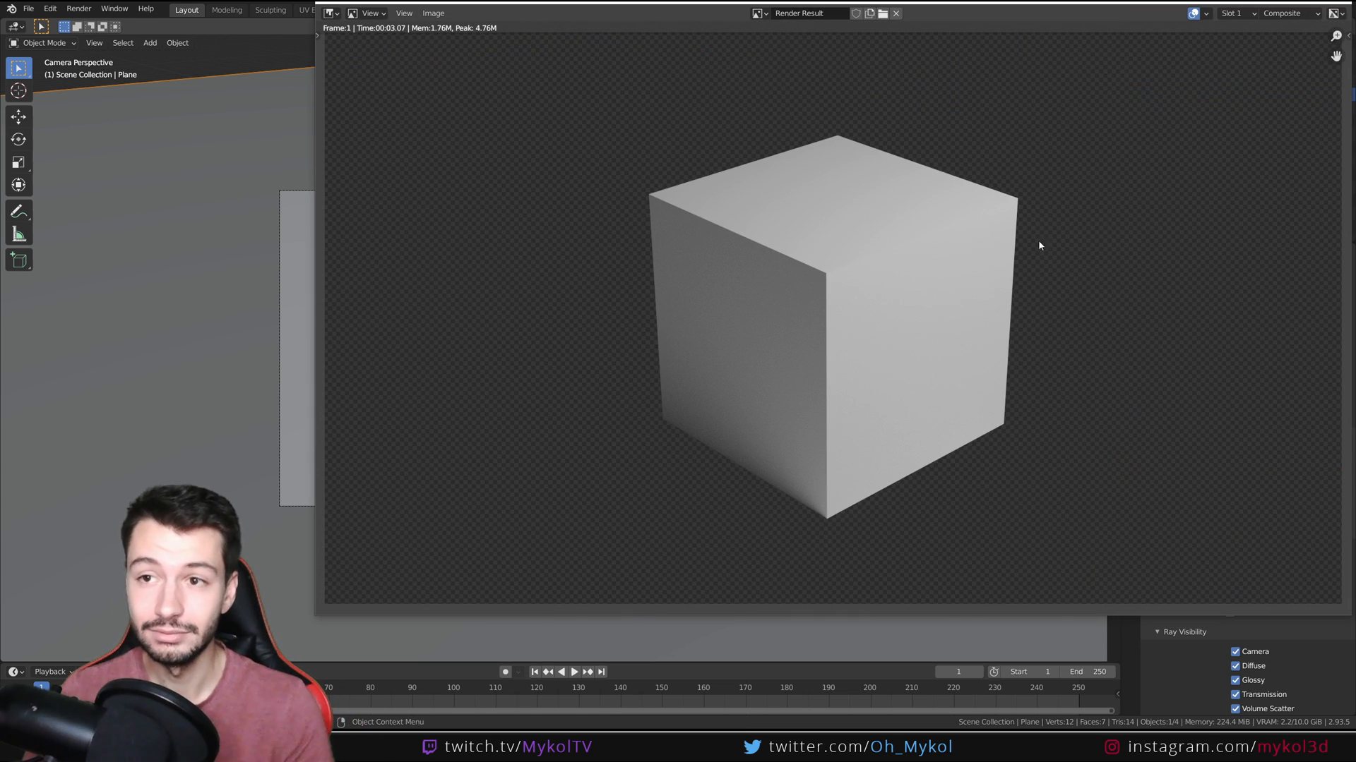
{"action": "left_click", "coordinate": [1235, 12]}
{"action": "left_click", "coordinate": [1285, 13]}
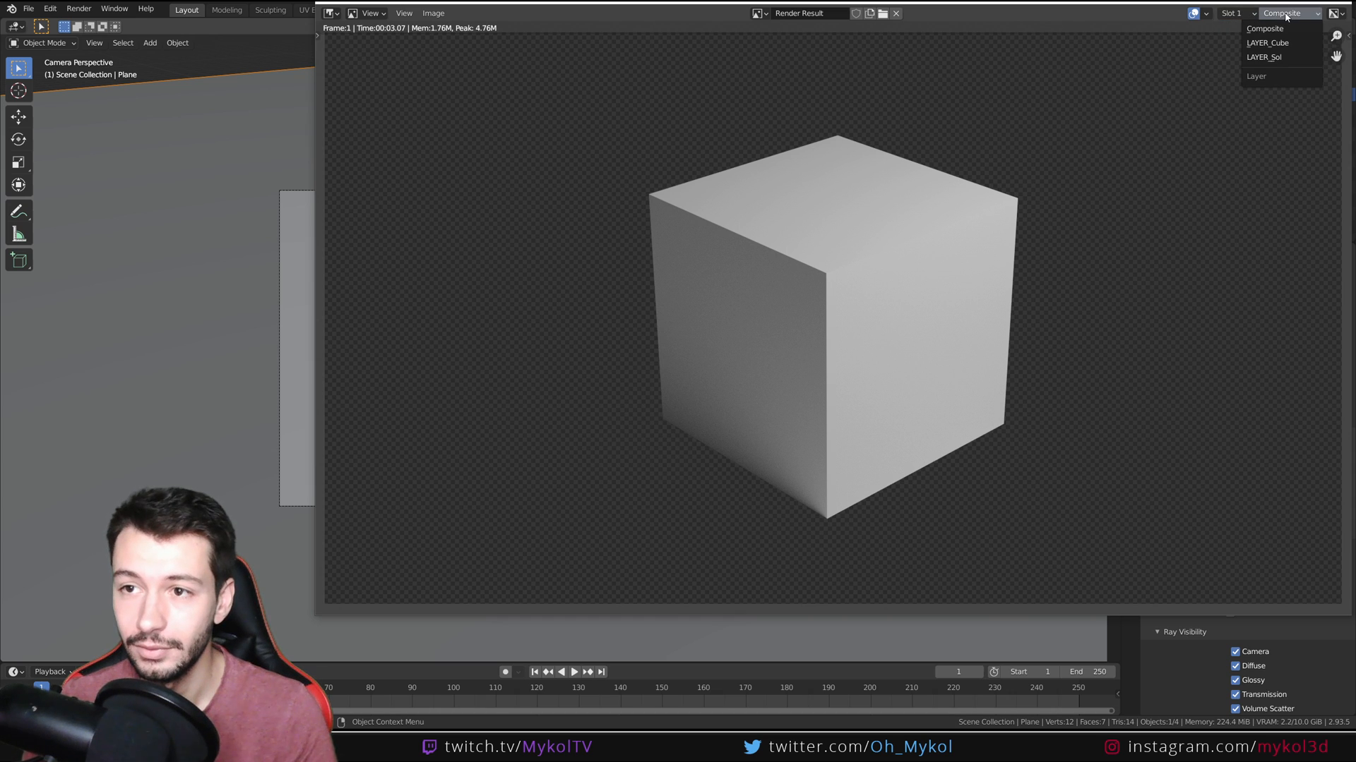
{"action": "left_click", "coordinate": [1280, 58]}
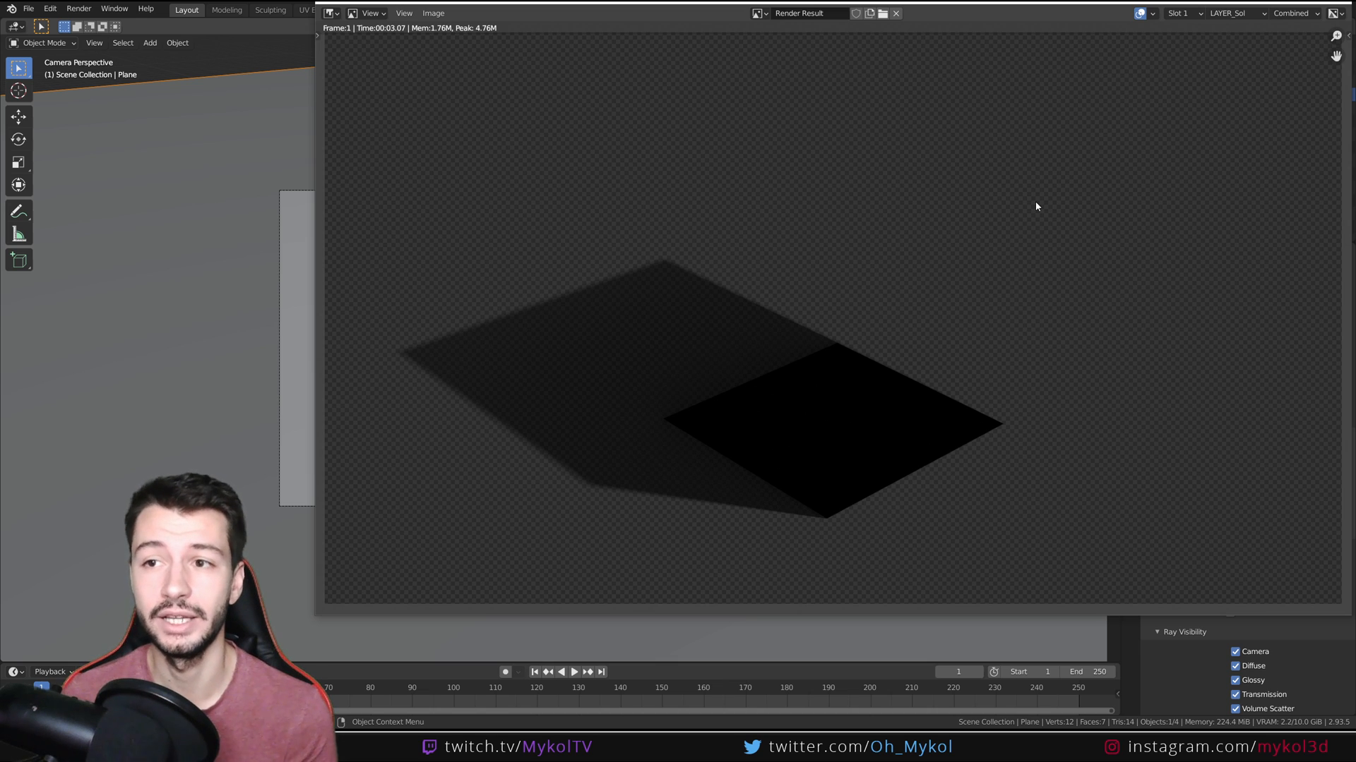
{"action": "left_click", "coordinate": [1338, 2]}
Return to the Compositor and realign the LAYER_Cube and LAYER_Sol Render Layers nodes in a column.
{"action": "left_click", "coordinate": [16, 27]}
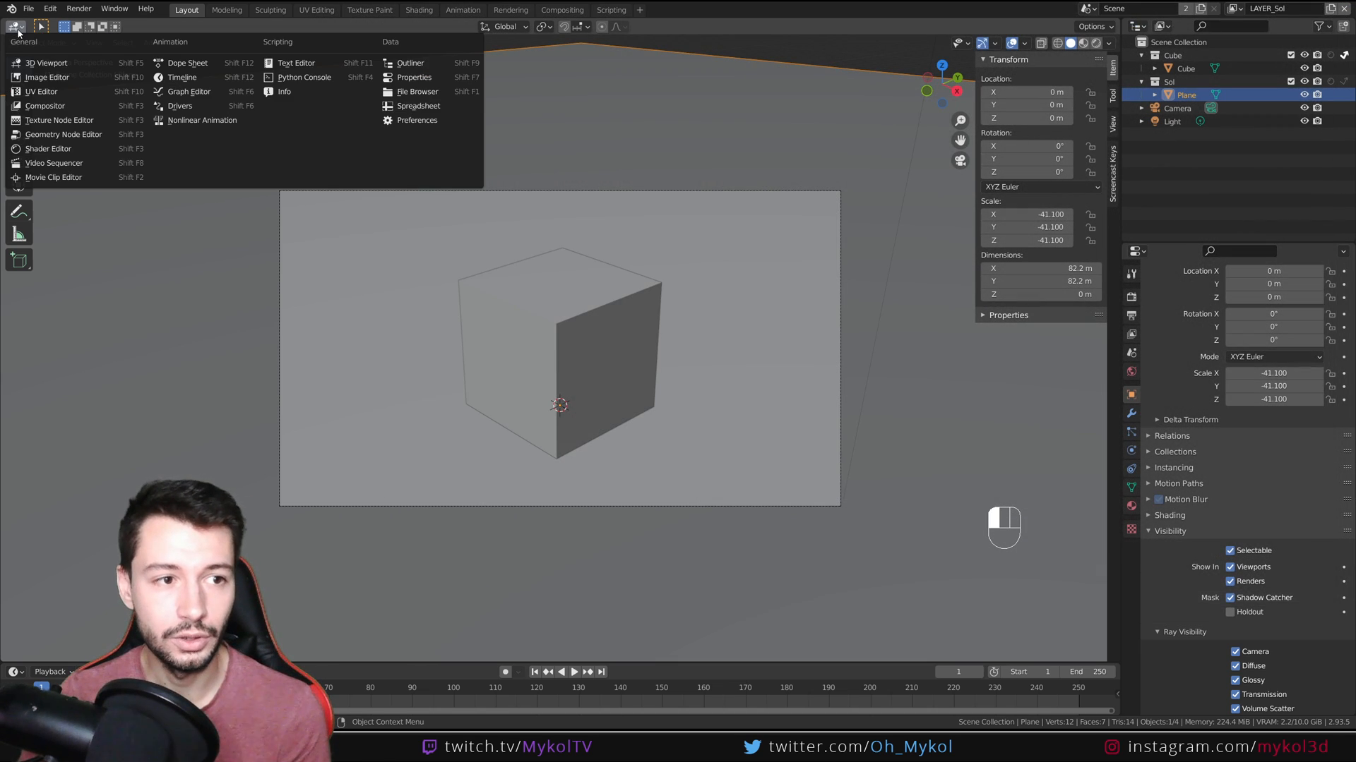
{"action": "left_click", "coordinate": [42, 99]}
{"action": "middle_click_drag", "start_coordinate": [408, 286], "coordinate": [254, 298]}
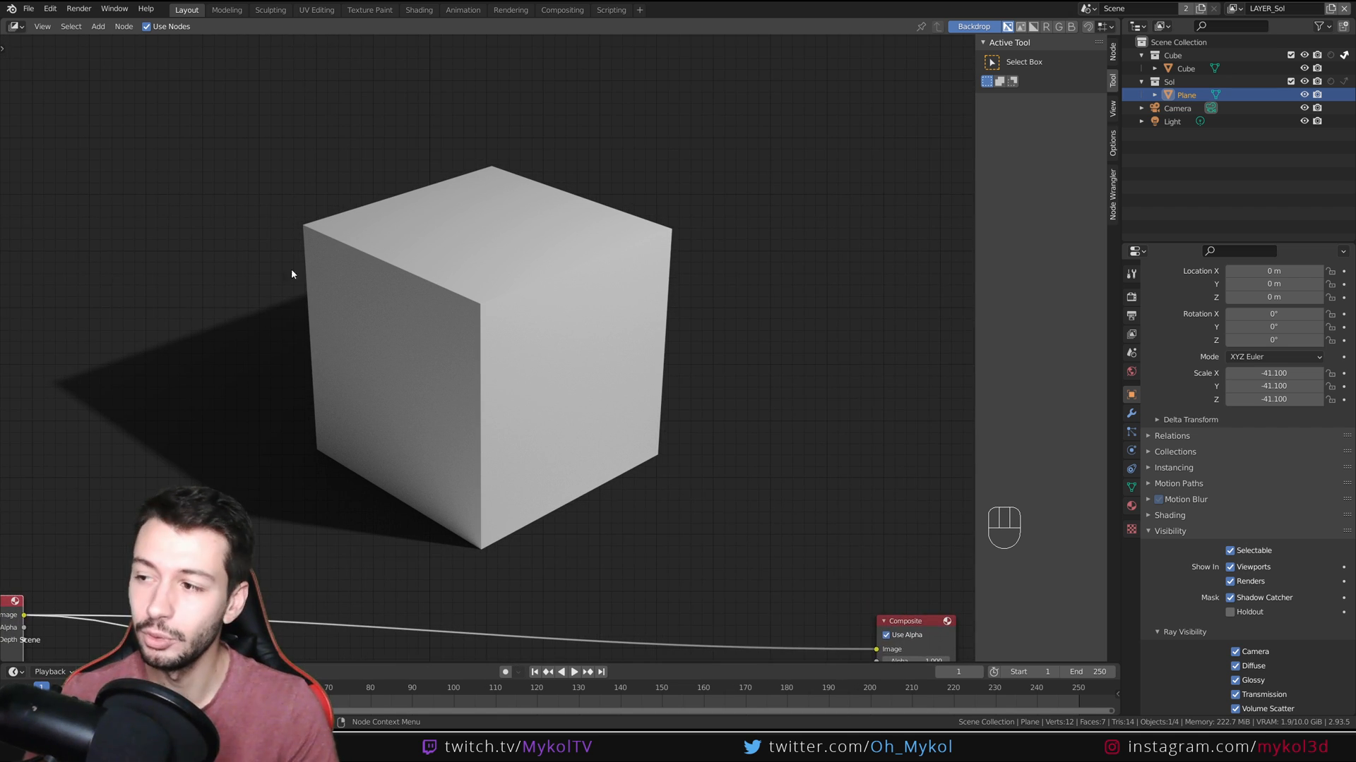
{"action": "middle_click_drag", "start_coordinate": [305, 421], "coordinate": [387, 413]}
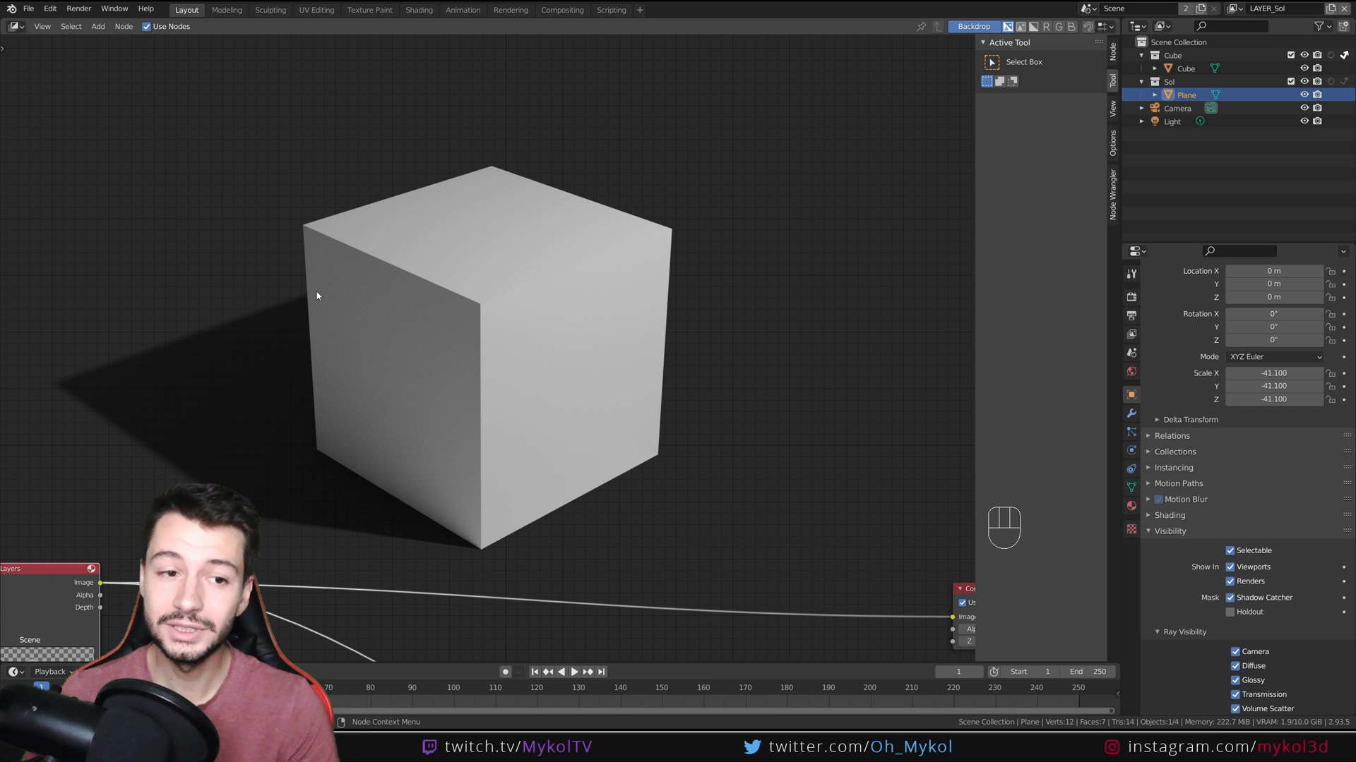
{"action": "middle_click_drag", "start_coordinate": [350, 459], "coordinate": [719, 48]}
{"action": "left_click_drag", "start_coordinate": [428, 193], "coordinate": [432, 151]}
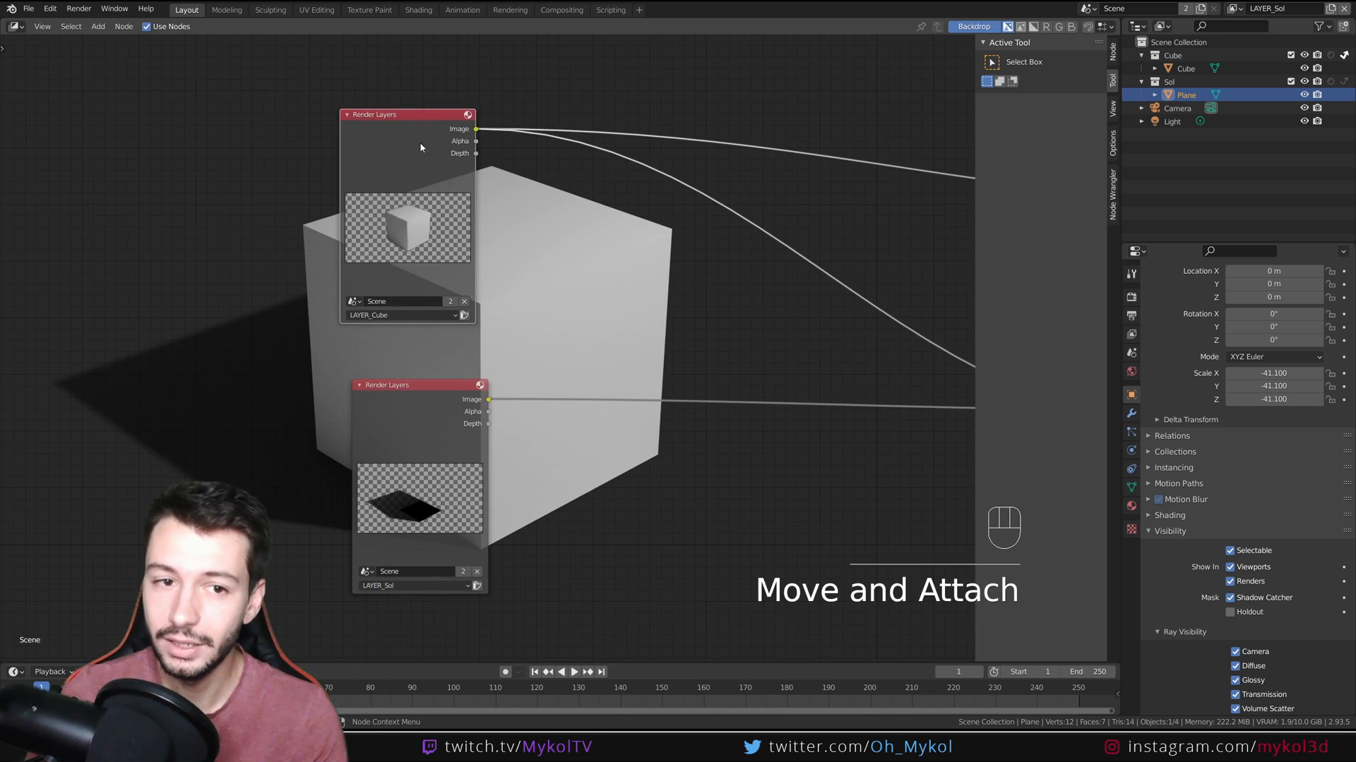
{"action": "left_click_drag", "start_coordinate": [445, 518], "coordinate": [427, 522]}
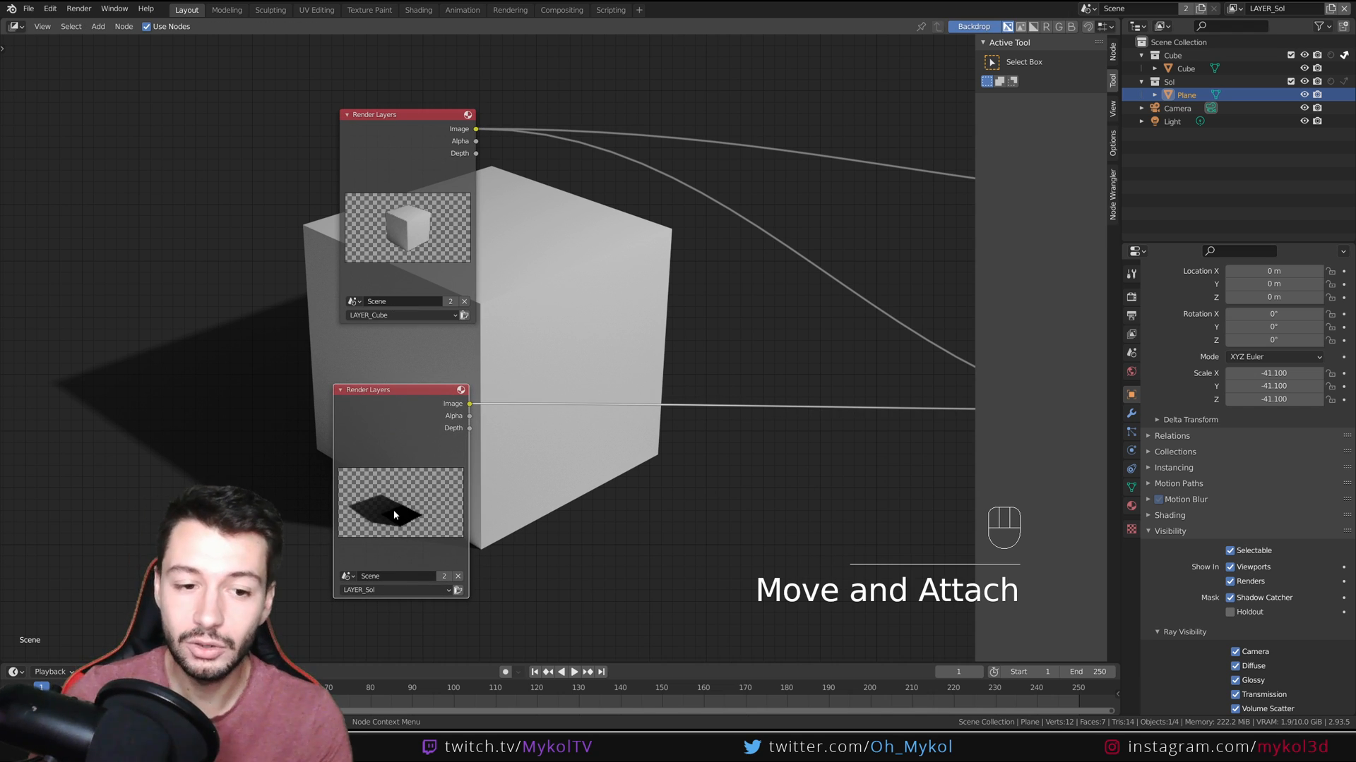
{"action": "left_click_drag", "start_coordinate": [660, 360], "coordinate": [783, 469]}
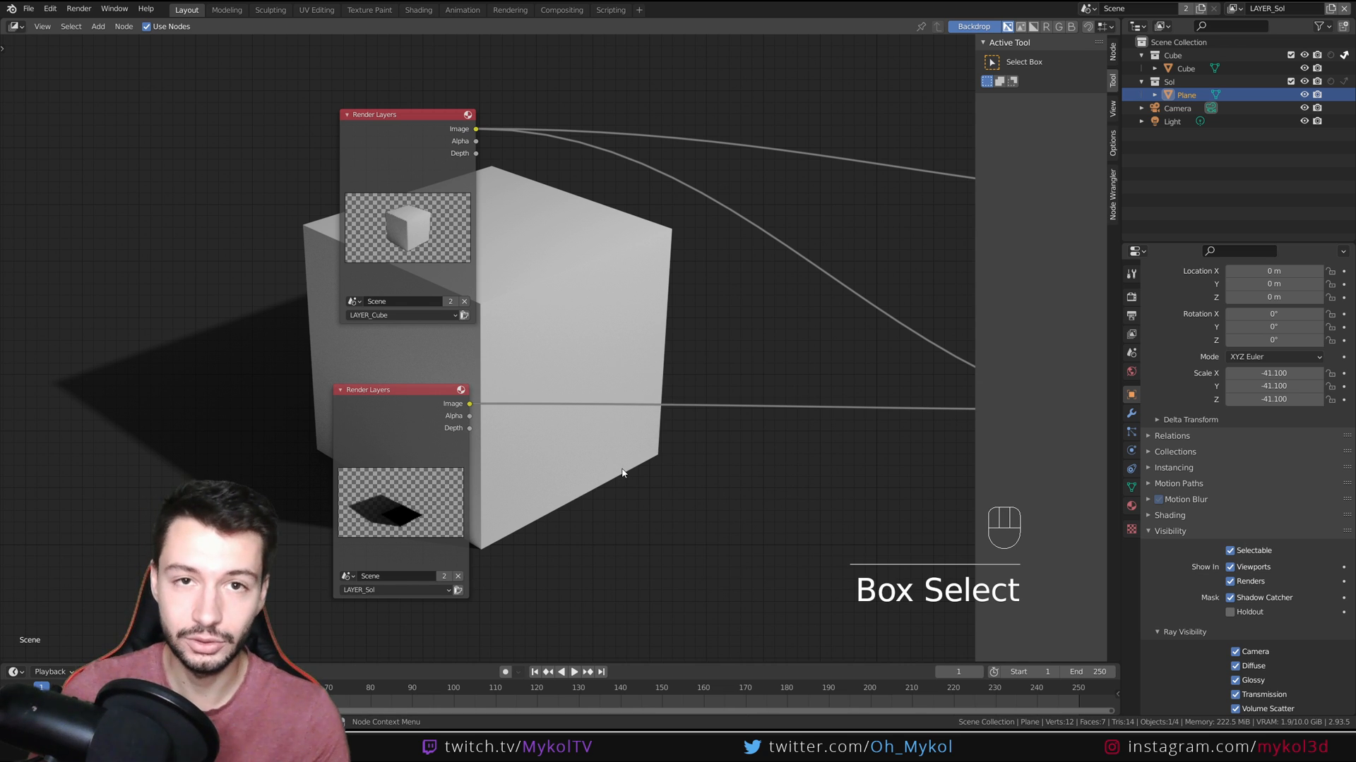
{"action": "middle_click_drag", "start_coordinate": [876, 289], "coordinate": [619, 328]}
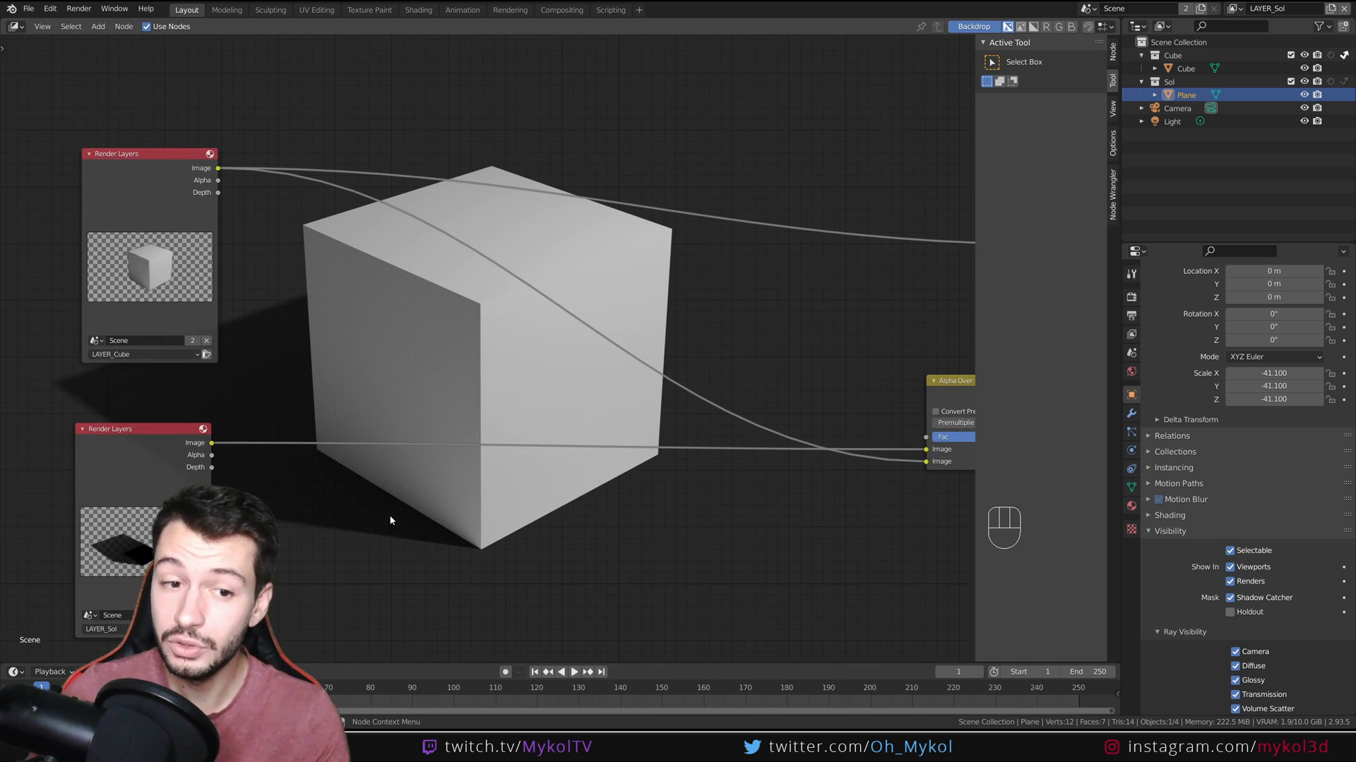
{"action": "middle_click_drag", "start_coordinate": [424, 333], "coordinate": [324, 338]}
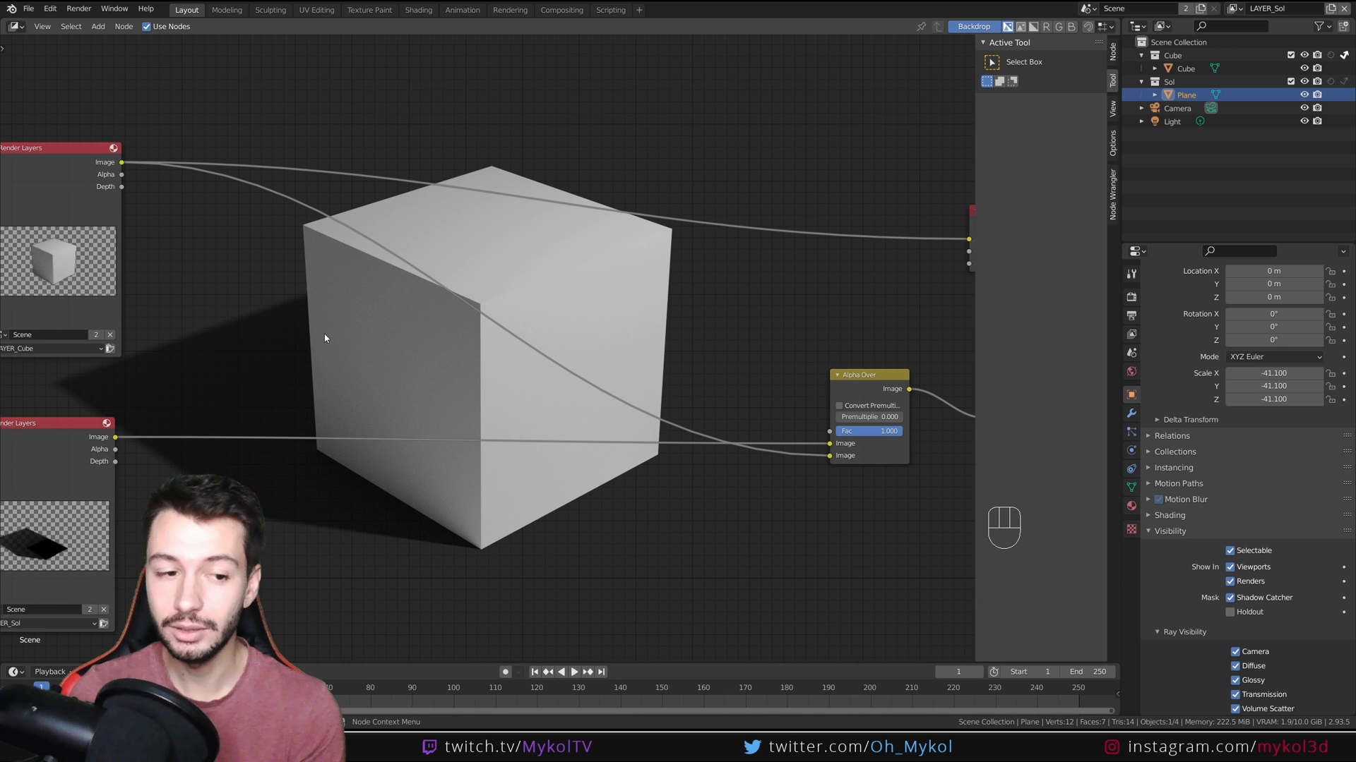
{"action": "middle_click_drag", "start_coordinate": [348, 326], "coordinate": [656, 240]}
{"action": "middle_click_drag", "start_coordinate": [645, 331], "coordinate": [553, 340]}
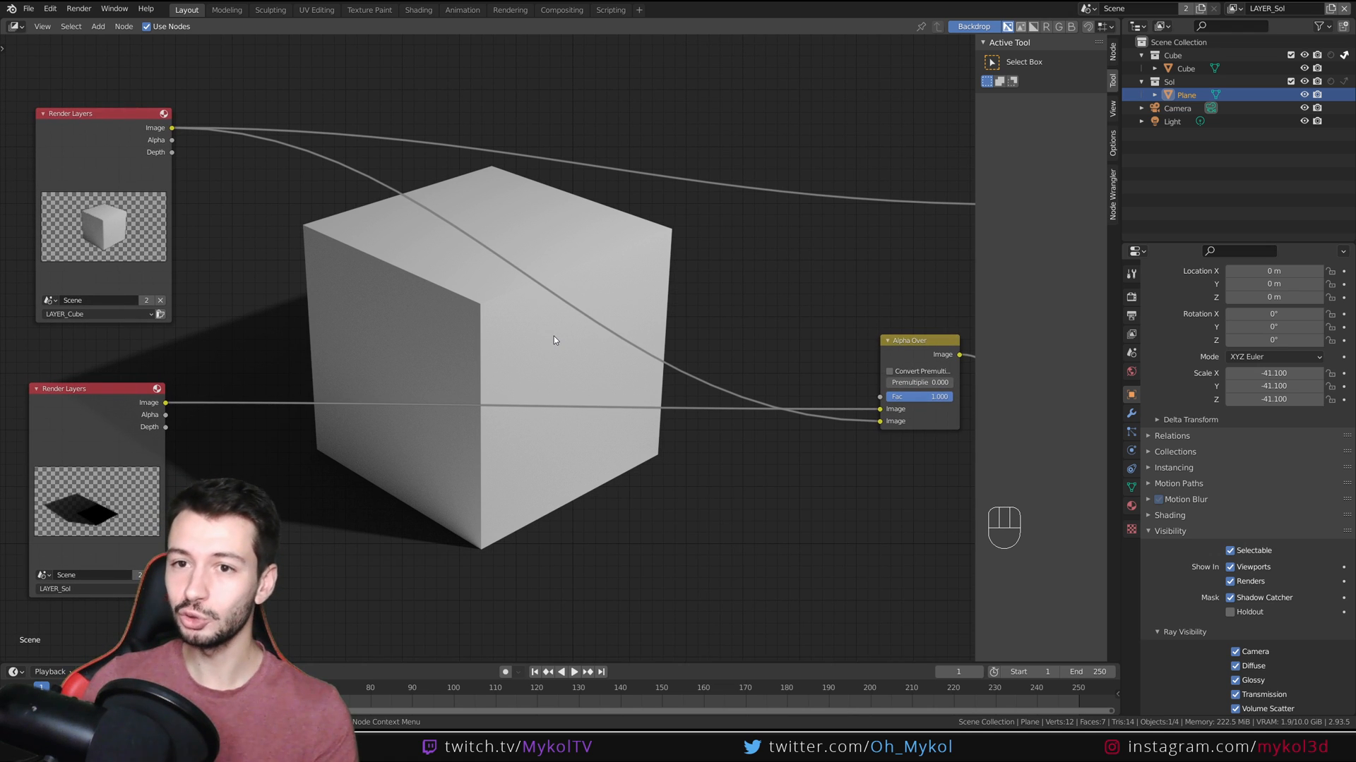